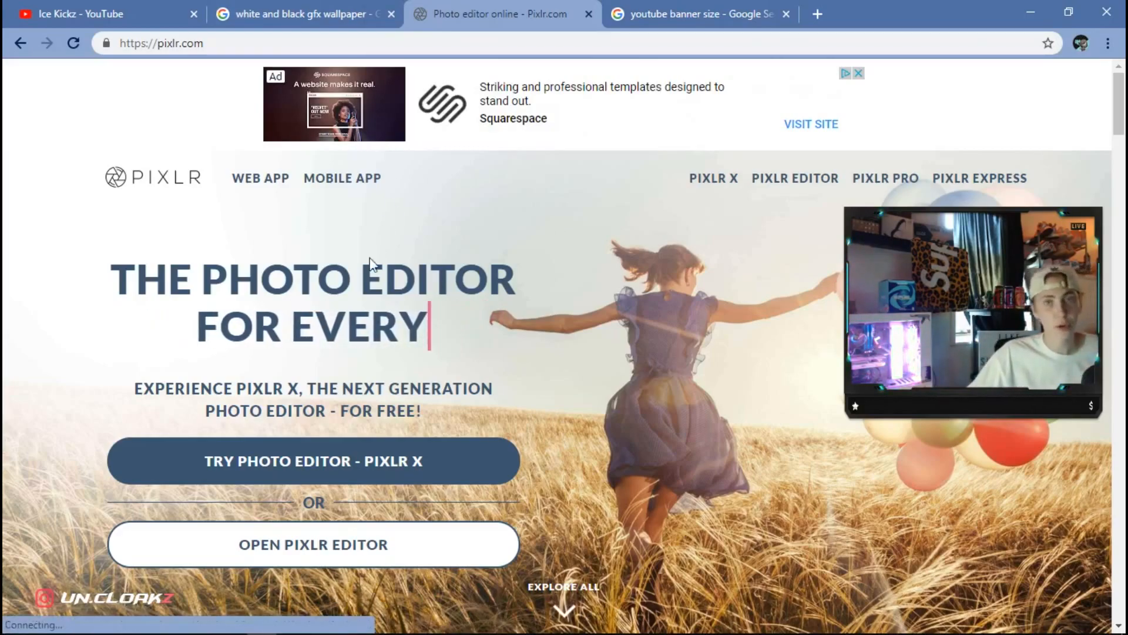
- Open Pixlr Editor and bring up the 2560 × 1440 YouTube channel art template in the Google image results
click(312, 541)
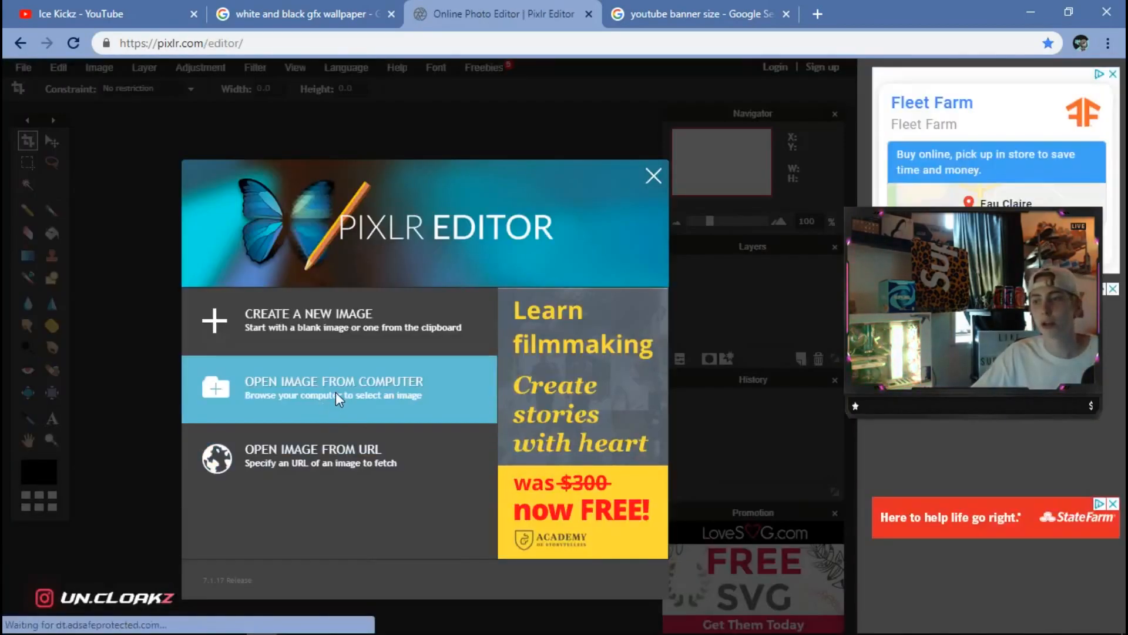
click(656, 8)
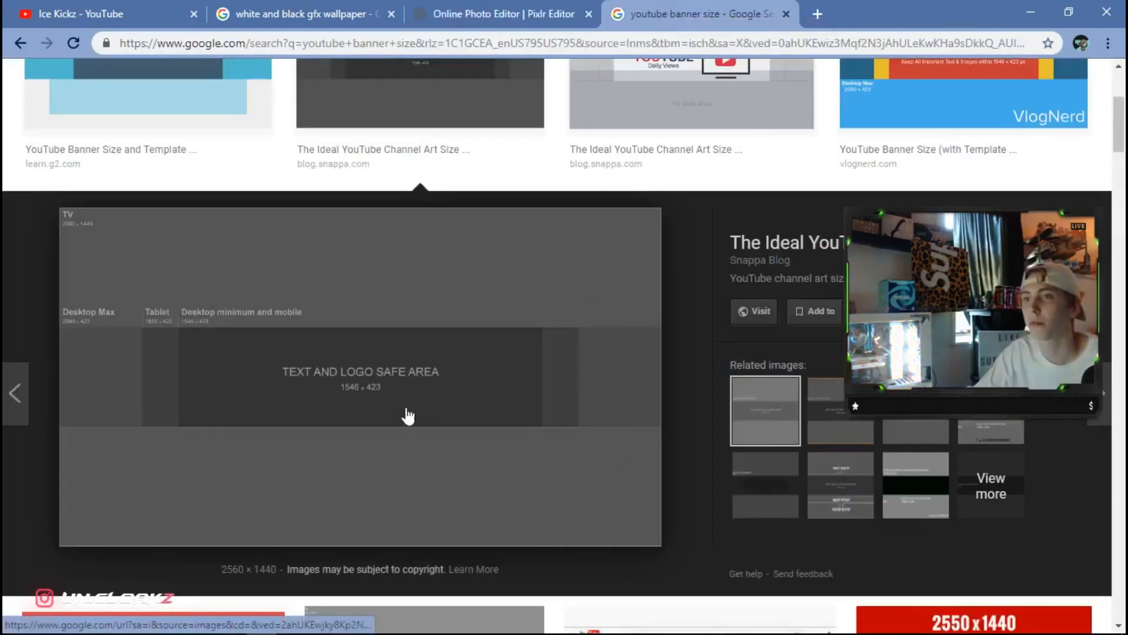
scroll(406, 421, up, 4)
scroll(363, 261, down, 7)
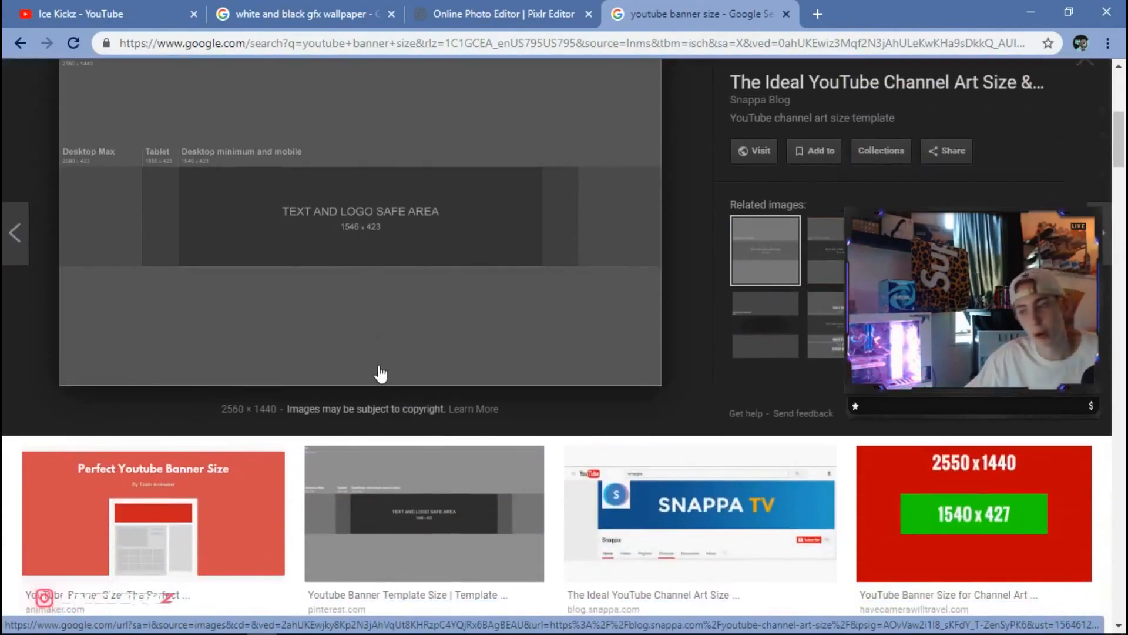
right_click(362, 209)
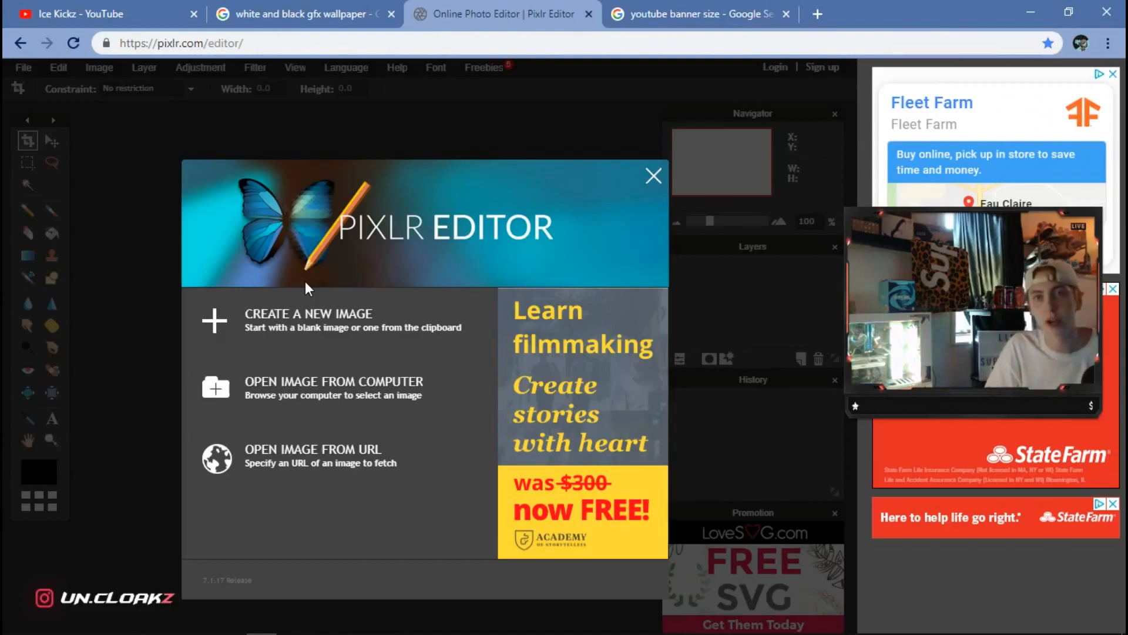
- Open the downloaded 2560 × 1440 YouTube banner template from the computer as the working image in Pixlr Editor
click(354, 379)
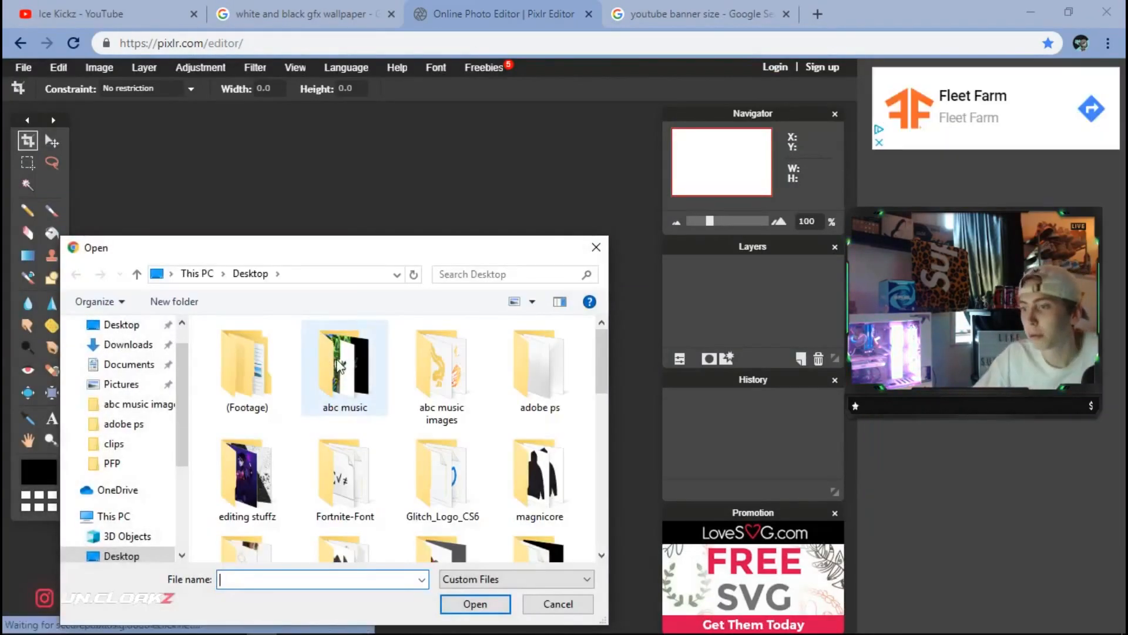
click(111, 325)
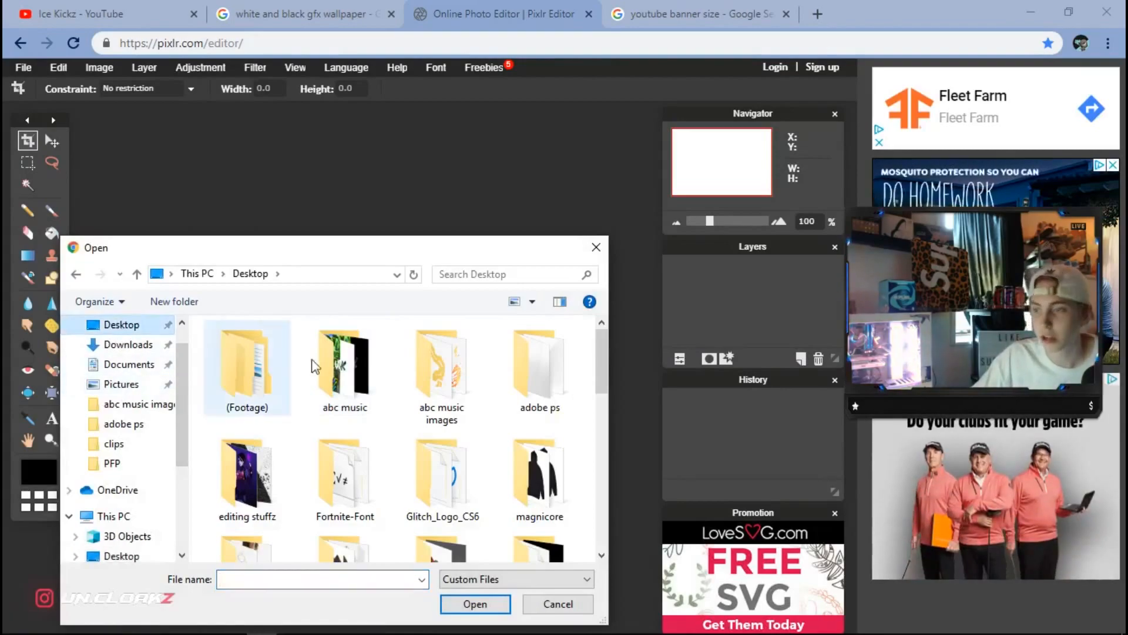
scroll(346, 400, down, 5)
scroll(376, 405, up, 3)
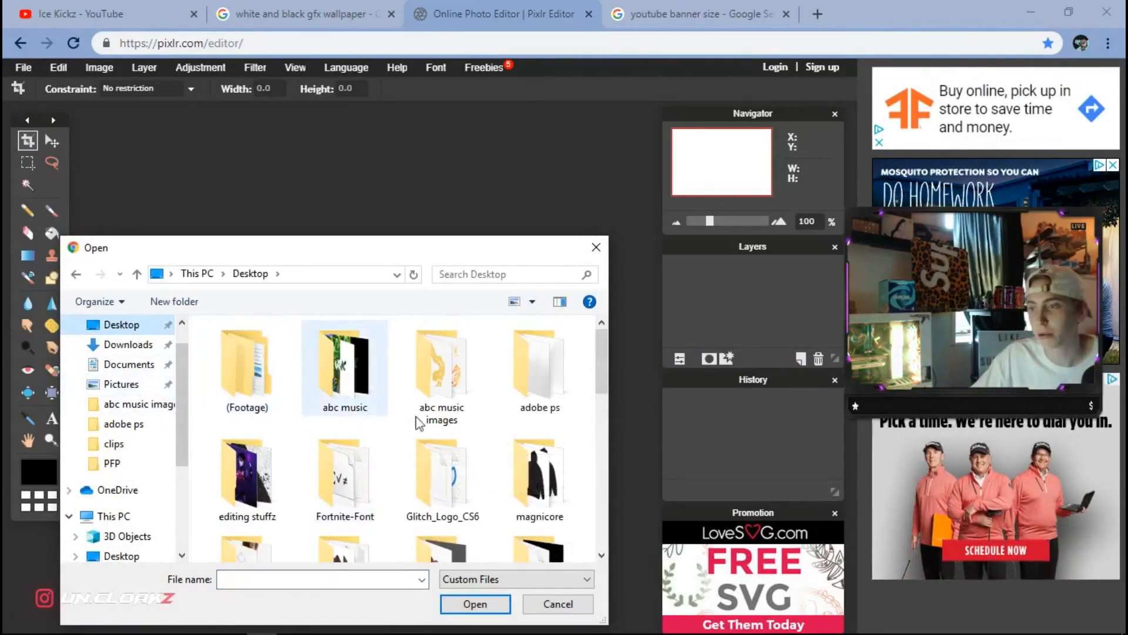
click(258, 429)
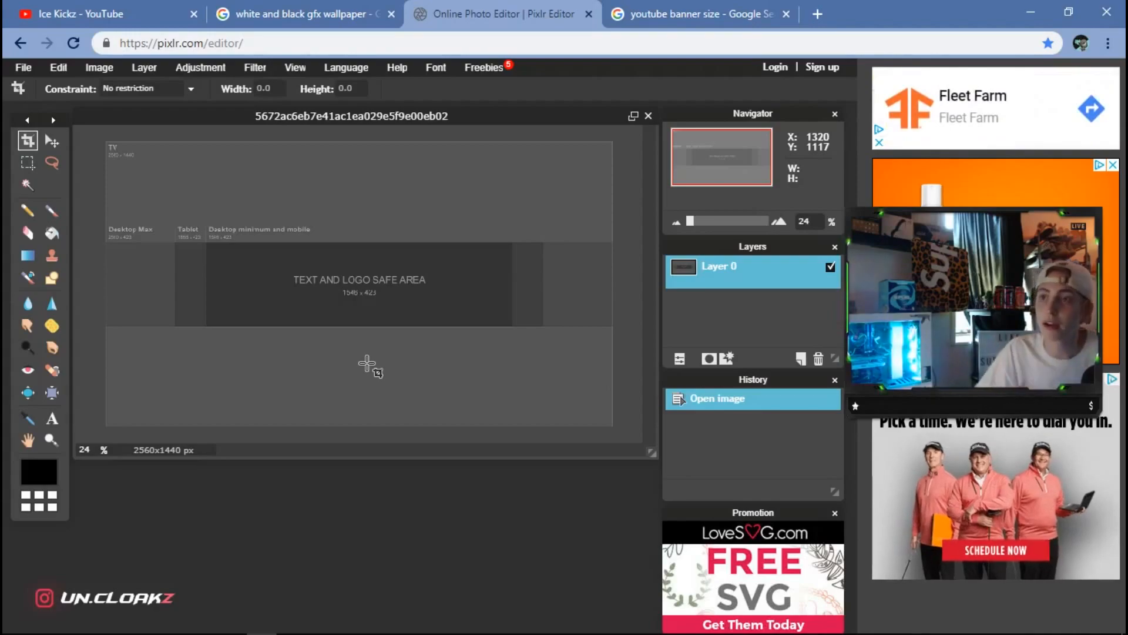
- Add the black and white wallpaper image "8" from the Desktop as a new layer over the banner template
click(299, 13)
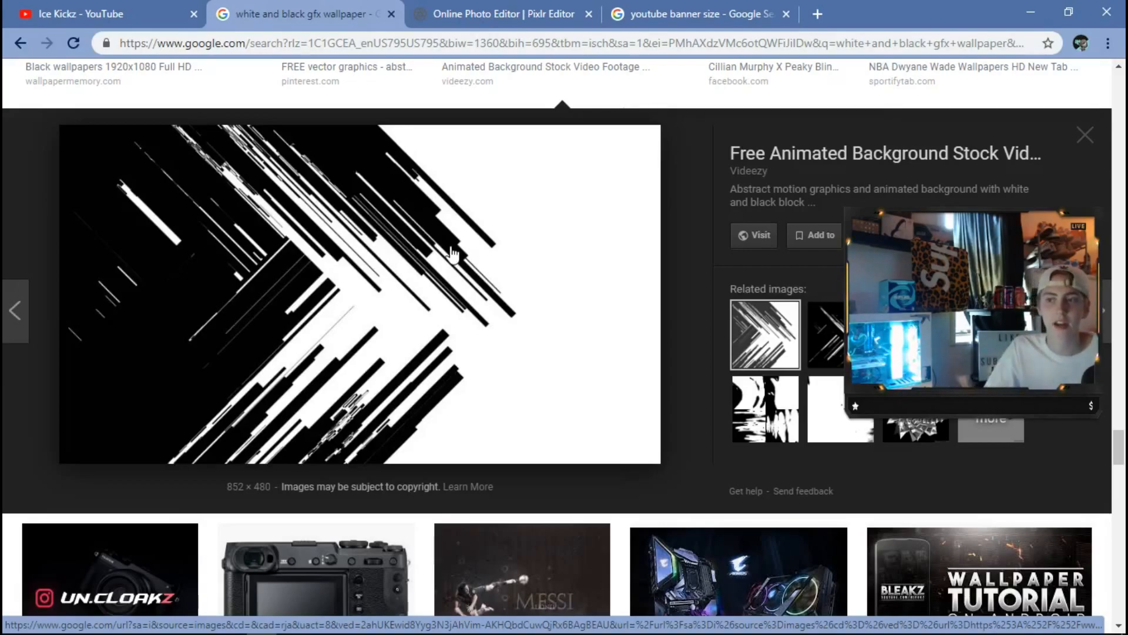
key(ctrl+Tab)
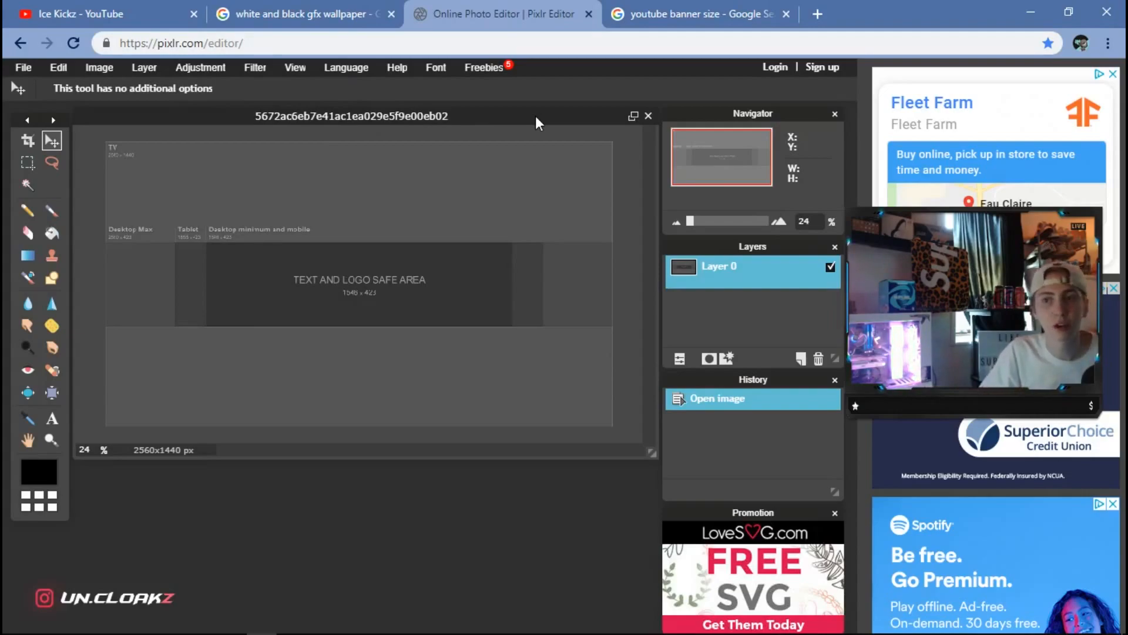
click(144, 67)
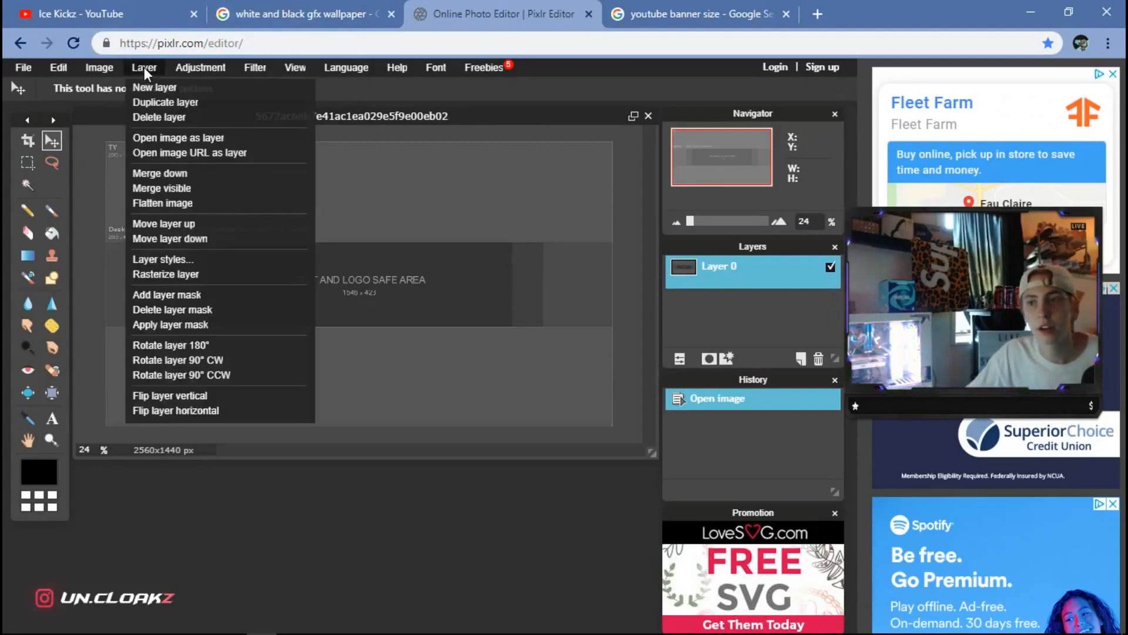
click(191, 139)
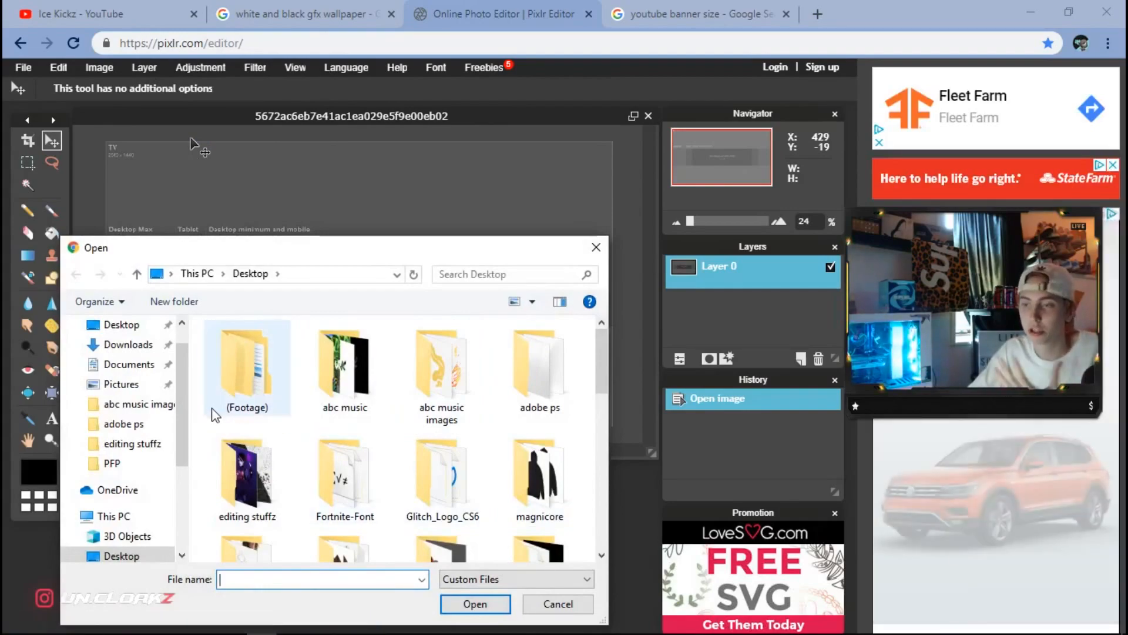
scroll(217, 453, down, 5)
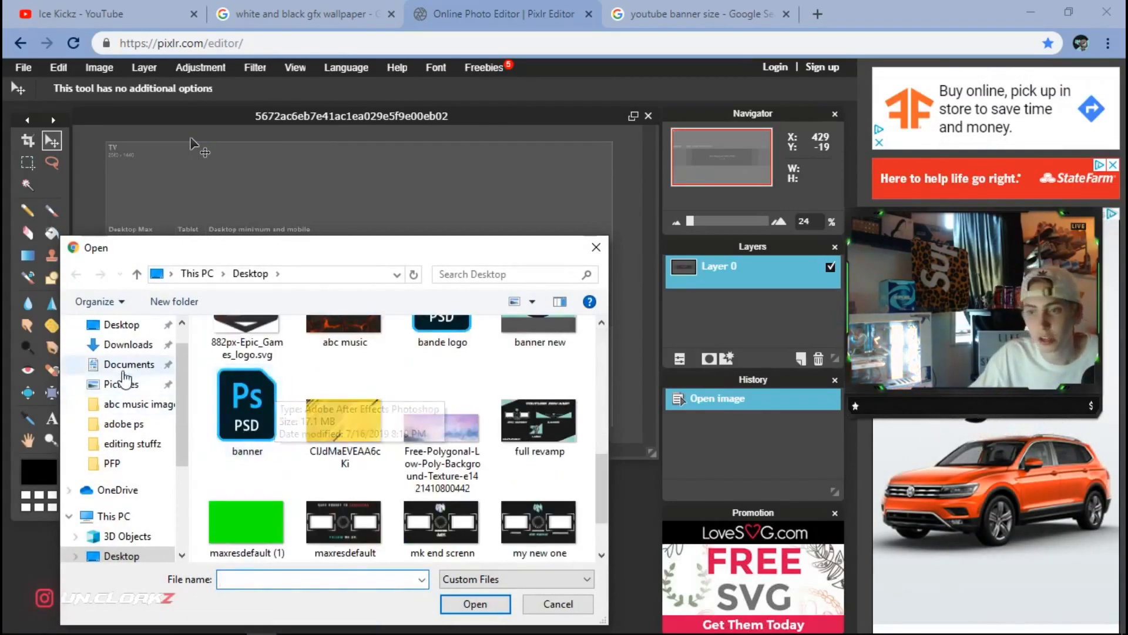
click(125, 331)
scroll(370, 441, down, 6)
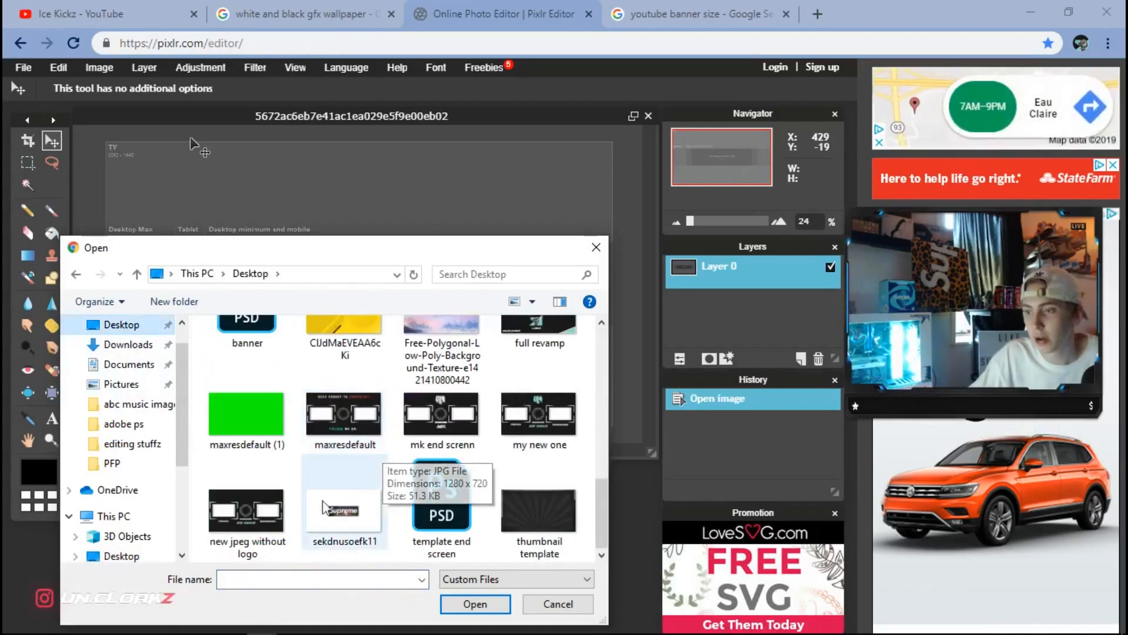
scroll(316, 493, up, 2)
scroll(353, 447, up, 2)
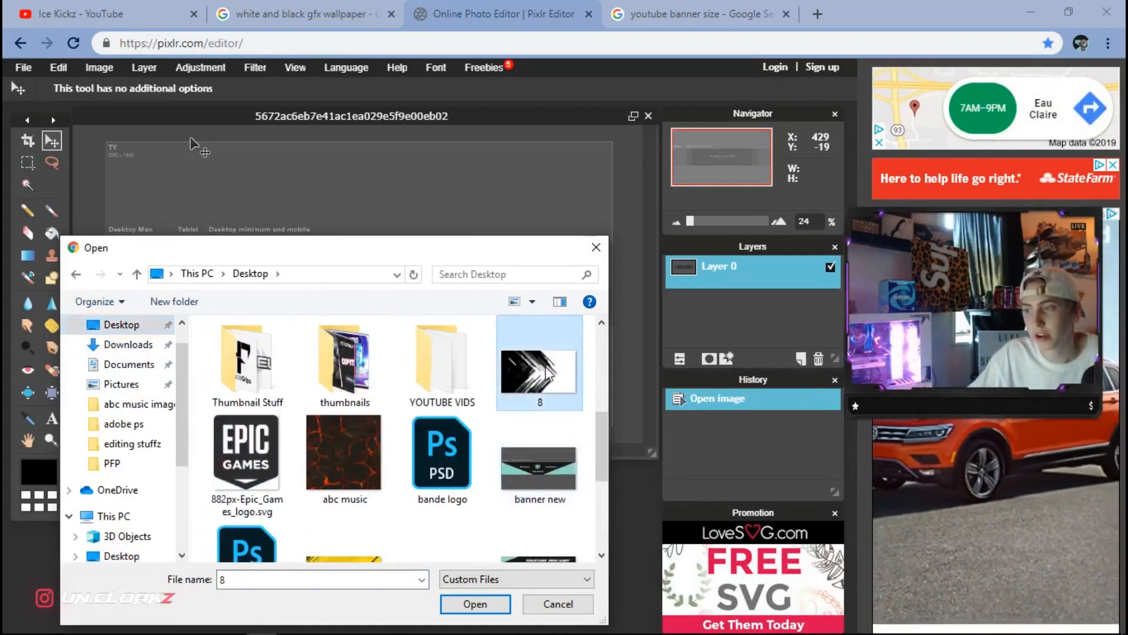
double_click(546, 372)
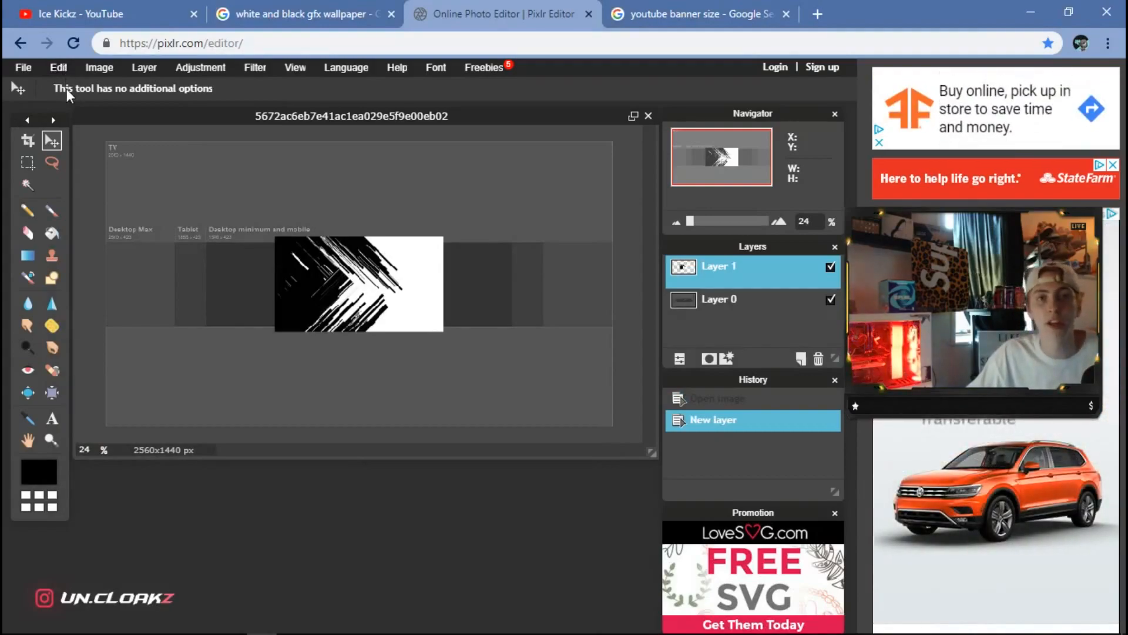
- Free transform the wallpaper layer, stretching it over the template's middle band and slightly past both side edges of the canvas
click(59, 67)
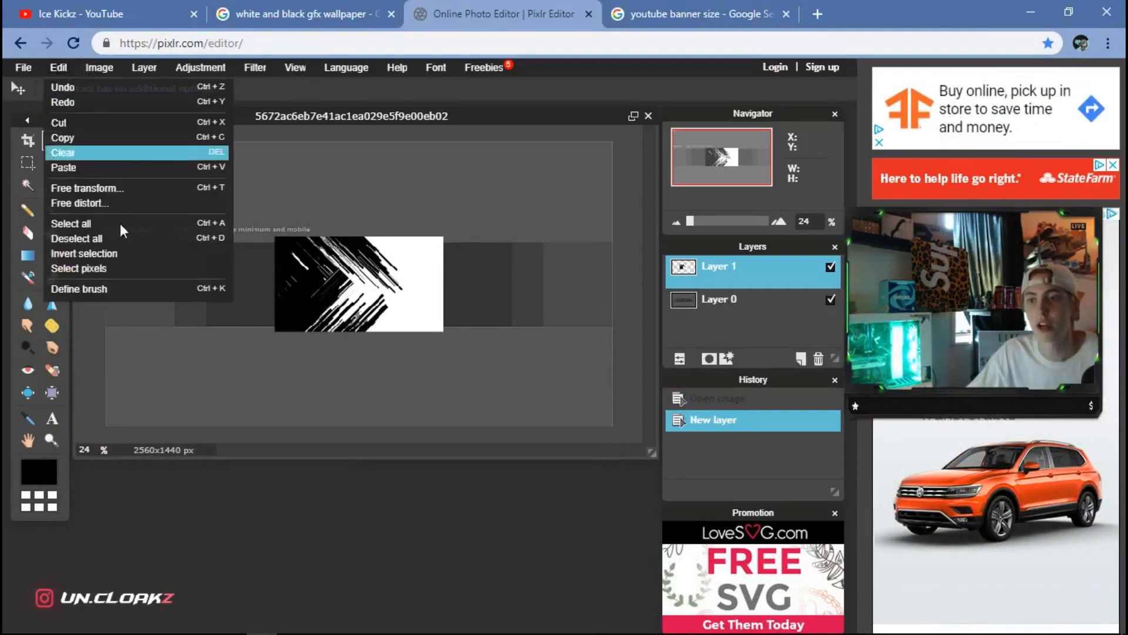
click(131, 202)
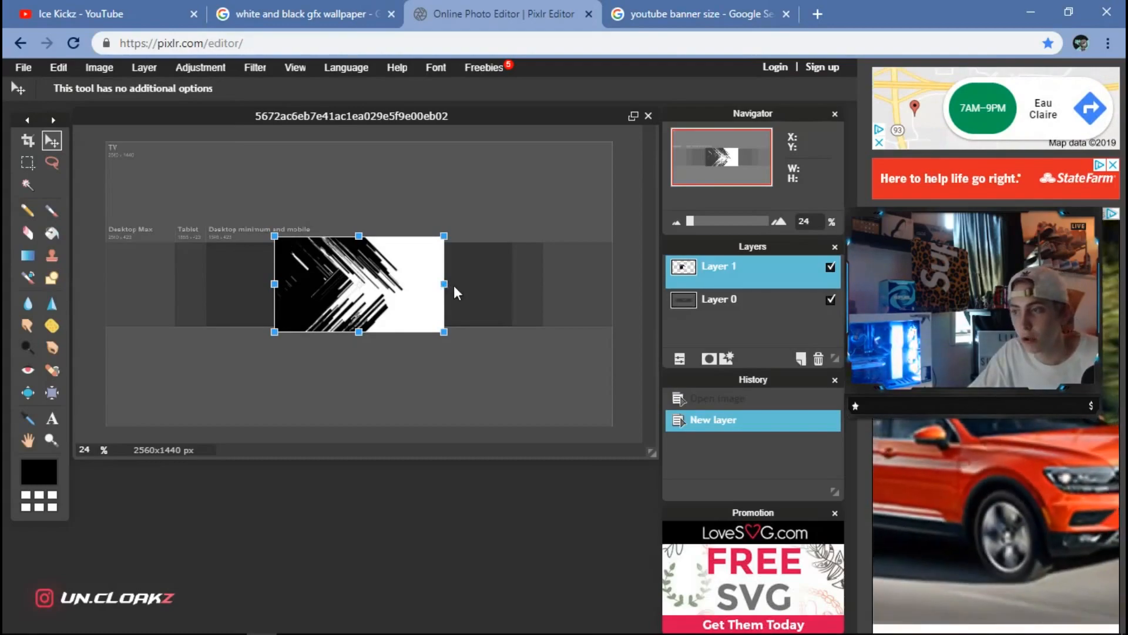
drag(449, 281, 552, 282)
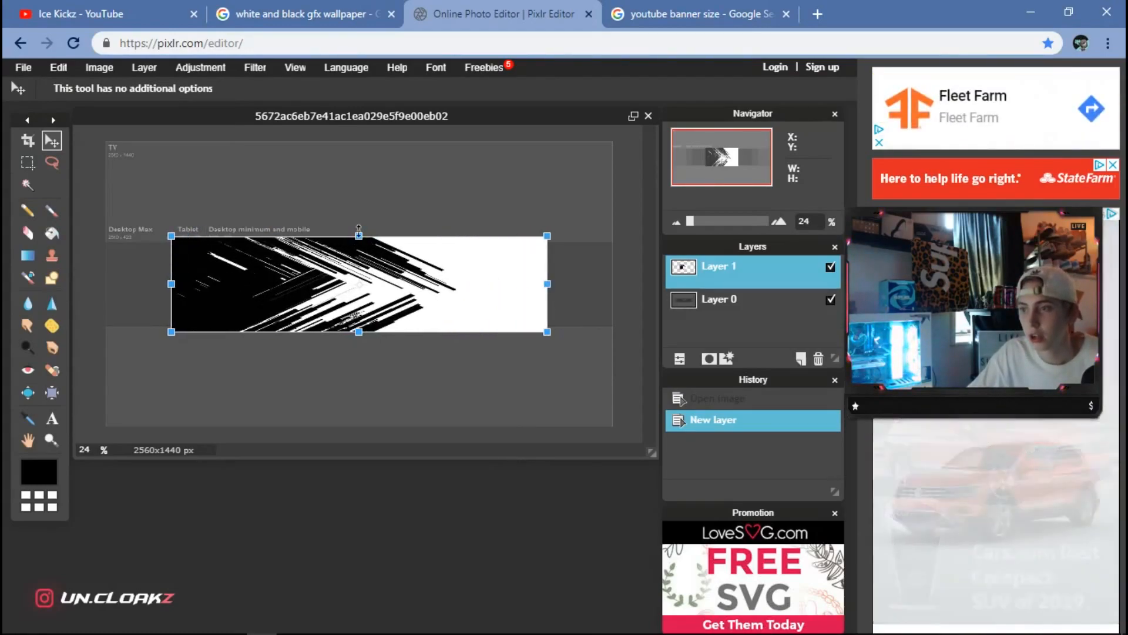
drag(359, 235, 359, 215)
drag(382, 259, 379, 273)
drag(544, 234, 629, 229)
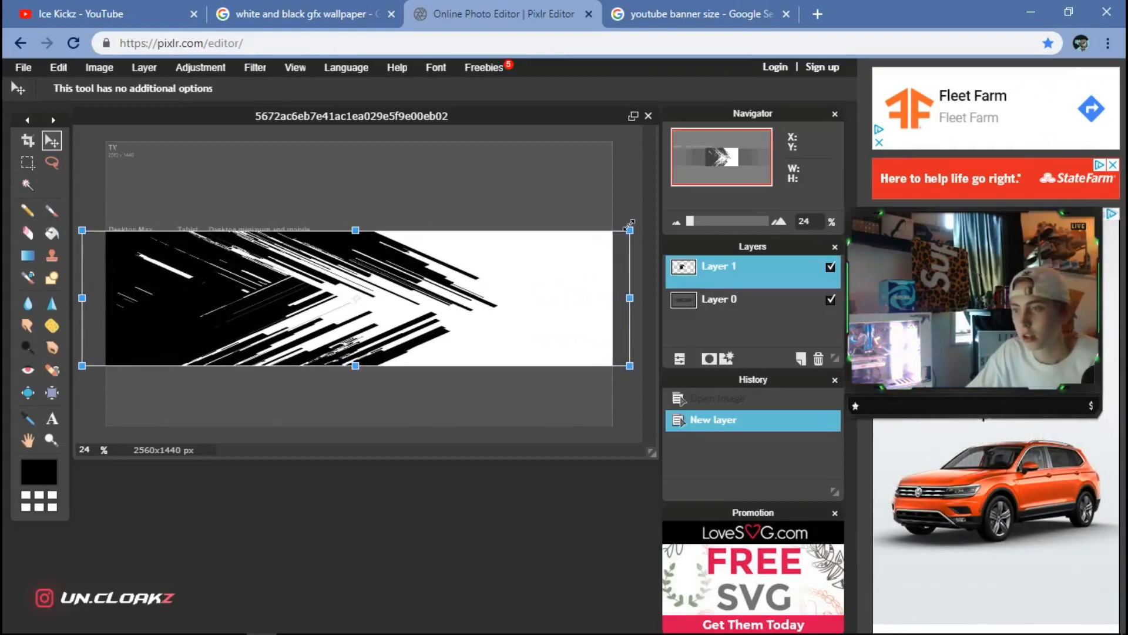
key(Return)
- Free transform the wallpaper layer again so its side edges line up with the canvas while it still covers the middle band
scroll(388, 320, down, 3)
scroll(387, 320, up, 5)
scroll(388, 320, down, 3)
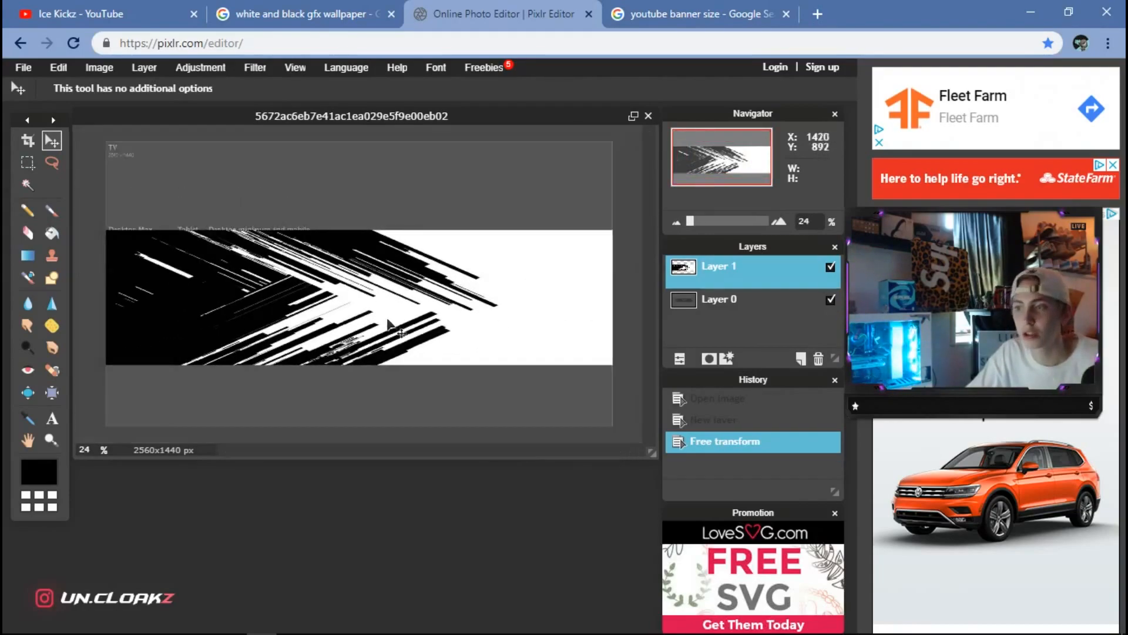
click(58, 67)
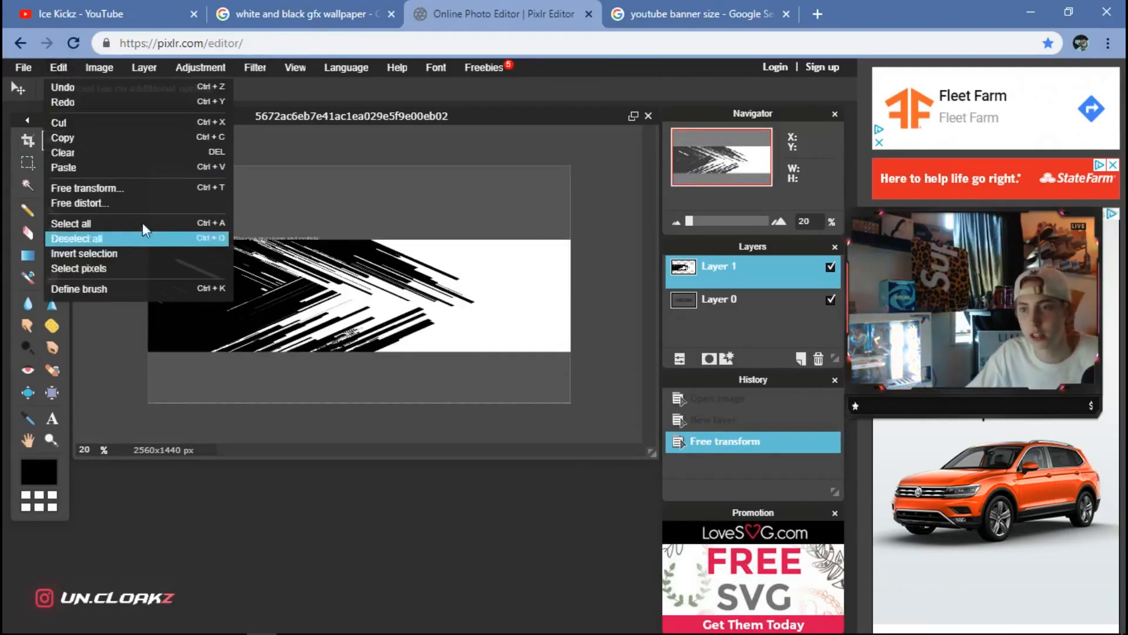
click(133, 195)
drag(148, 296, 210, 308)
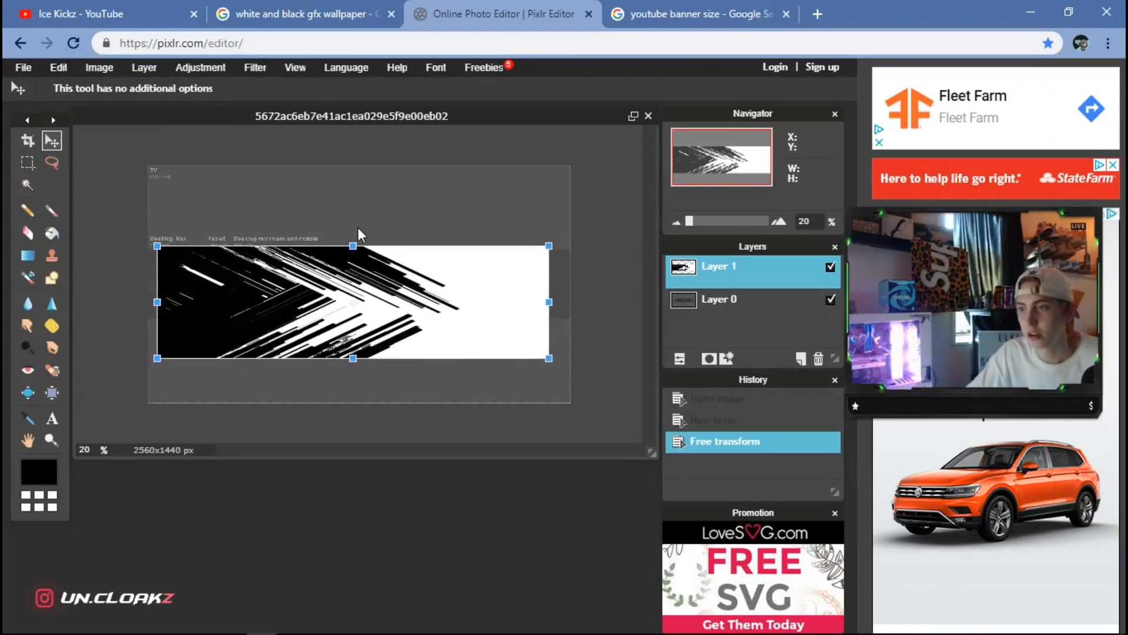
drag(549, 246, 565, 241)
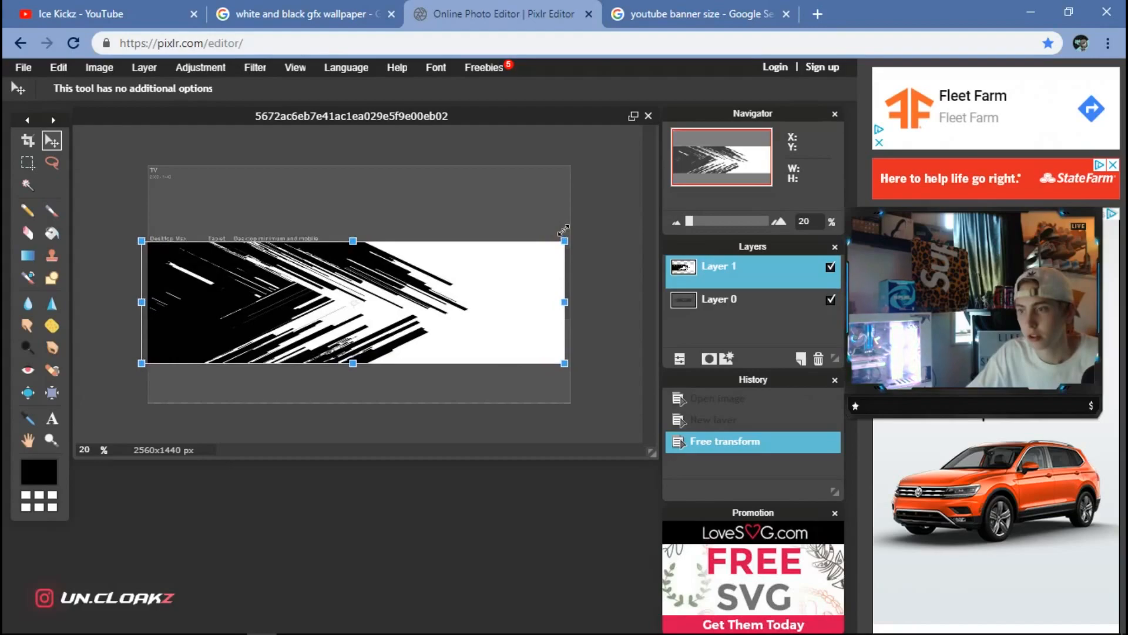
drag(353, 241, 370, 286)
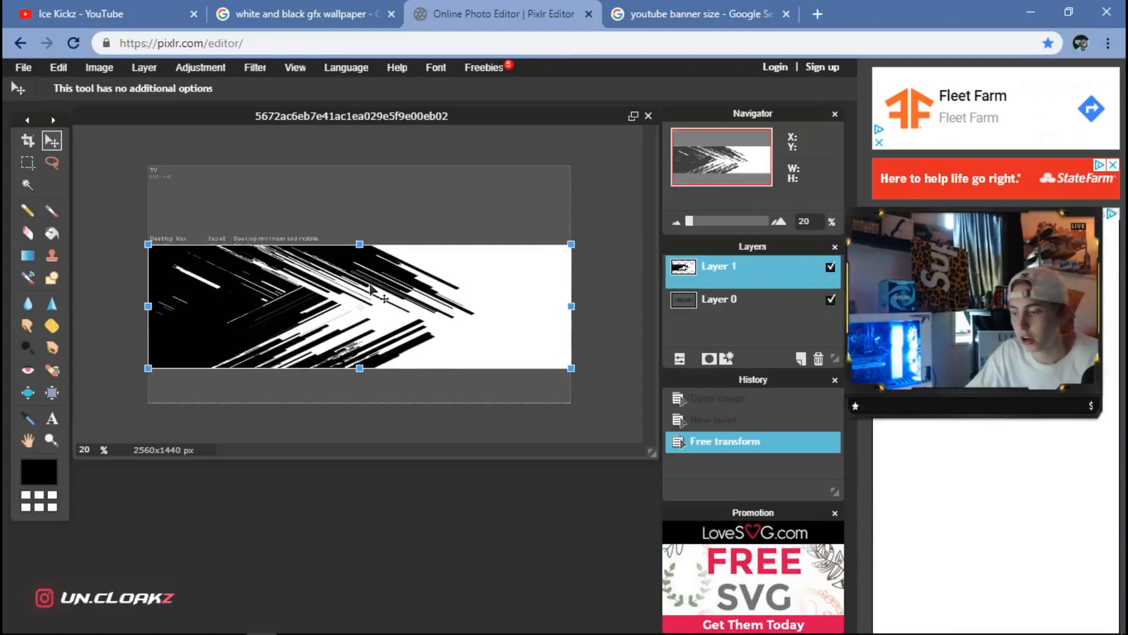
key(Return)
- Move the template's Layer 0 above the wallpaper's Layer 1 and activate the Marquee tool
click(705, 305)
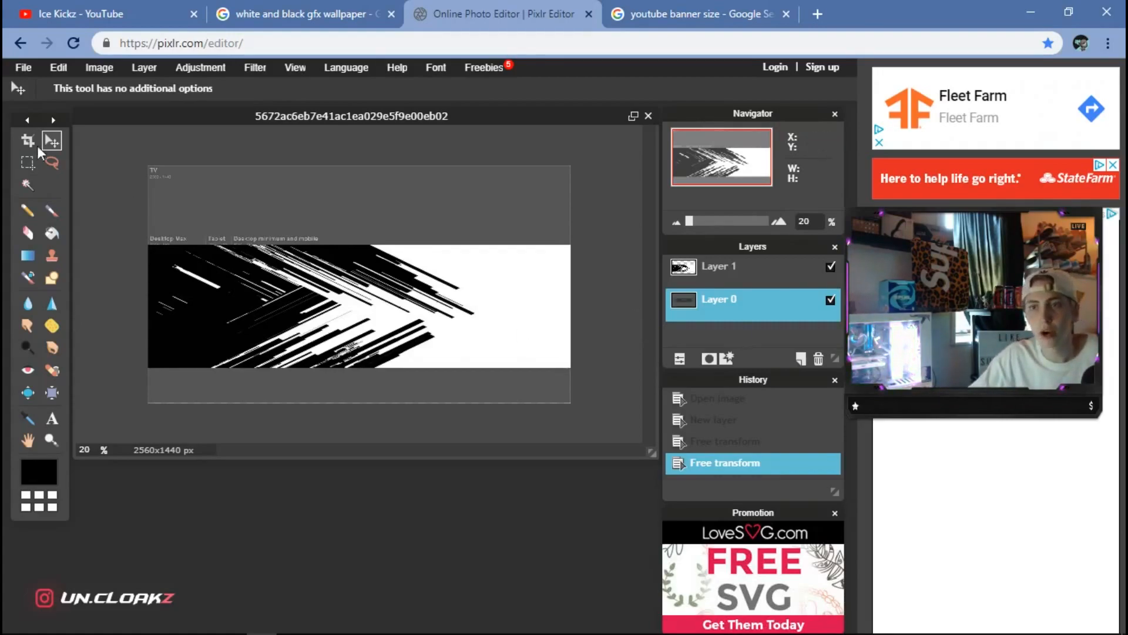
drag(762, 312, 760, 271)
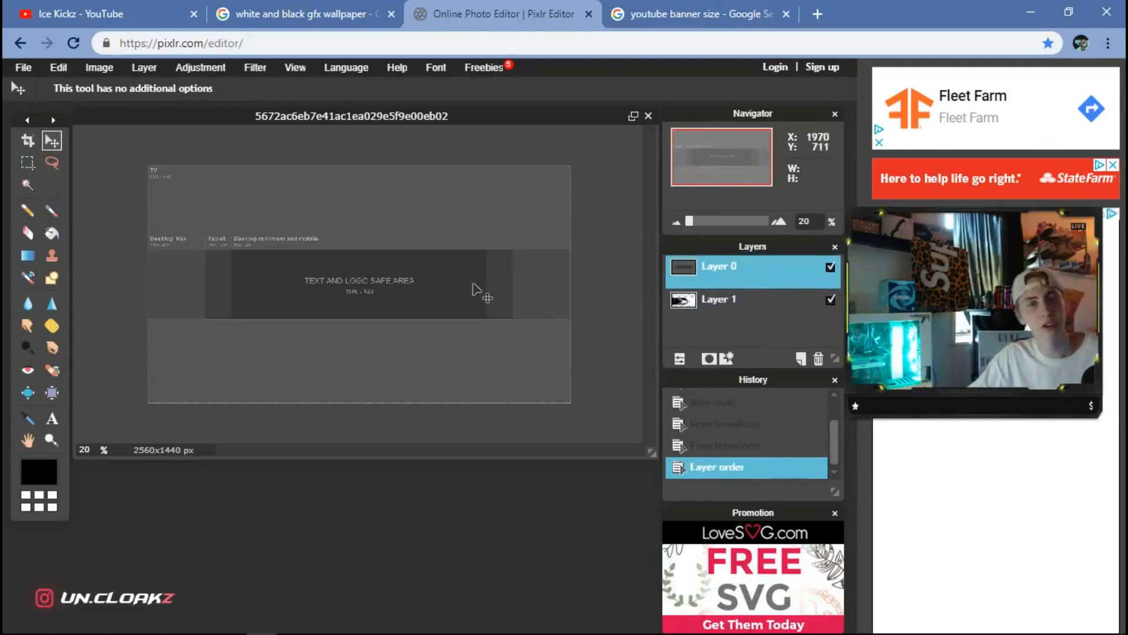
click(27, 163)
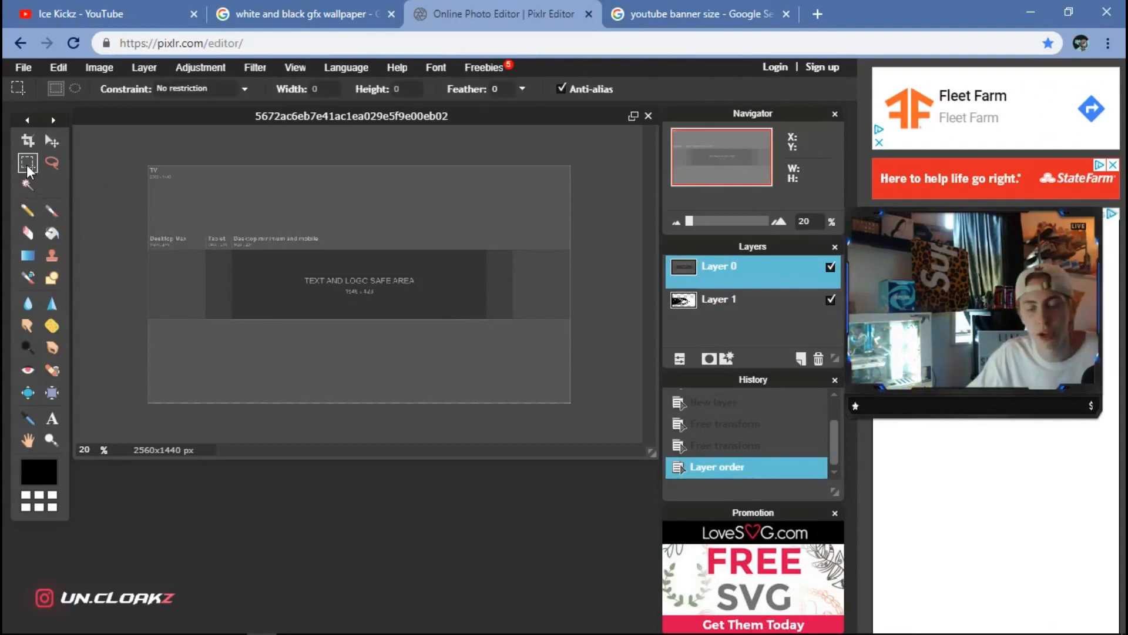
scroll(206, 311, up, 2)
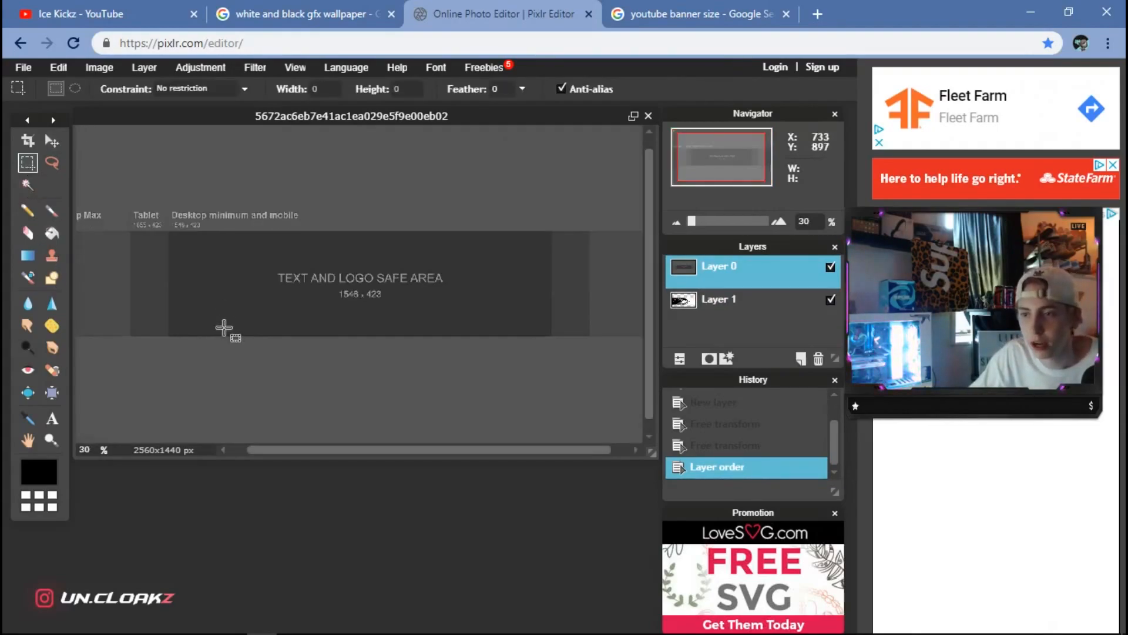
drag(93, 330, 367, 390)
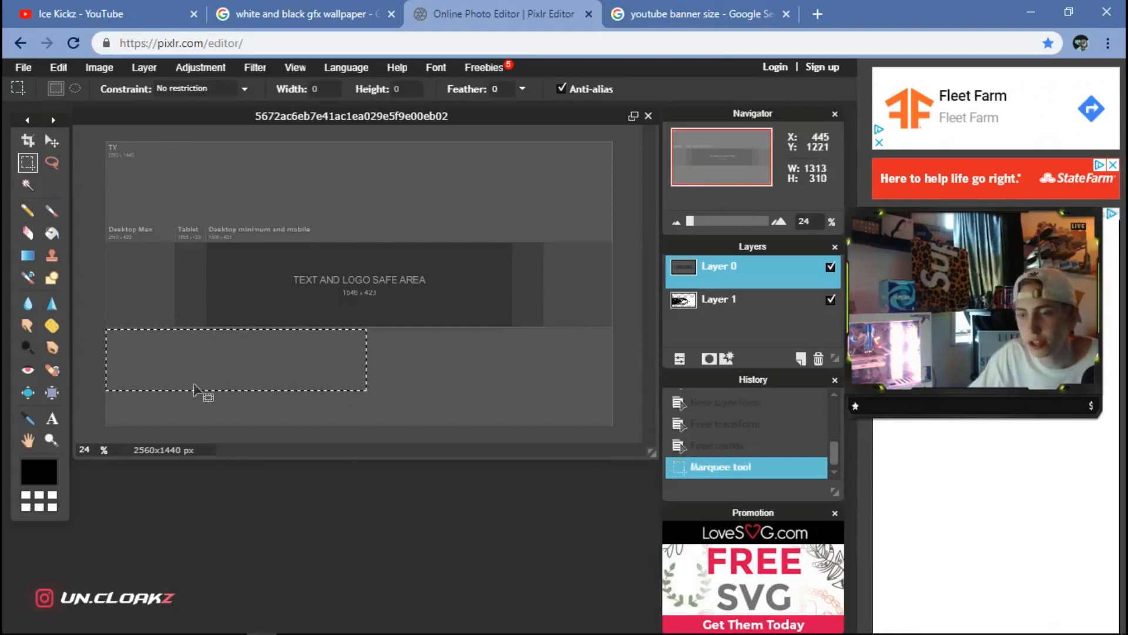
click(59, 70)
click(70, 90)
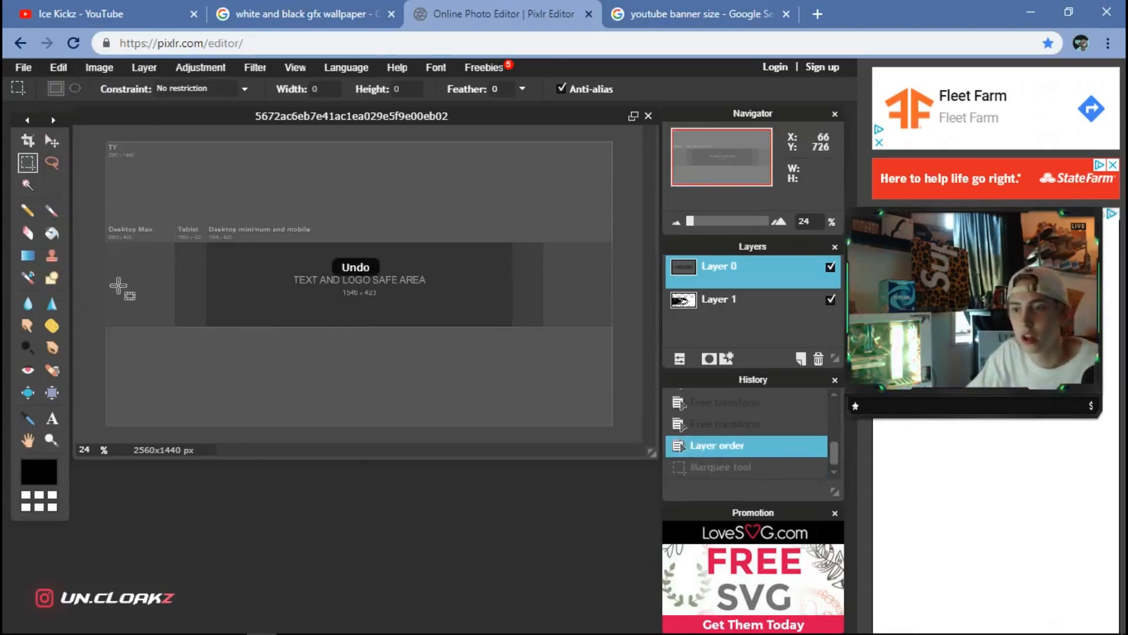
- Clear a full-width strip of about 2560 × 503 px below the safe-area band from the template layer, and deselect it
drag(101, 327, 637, 428)
key(Delete)
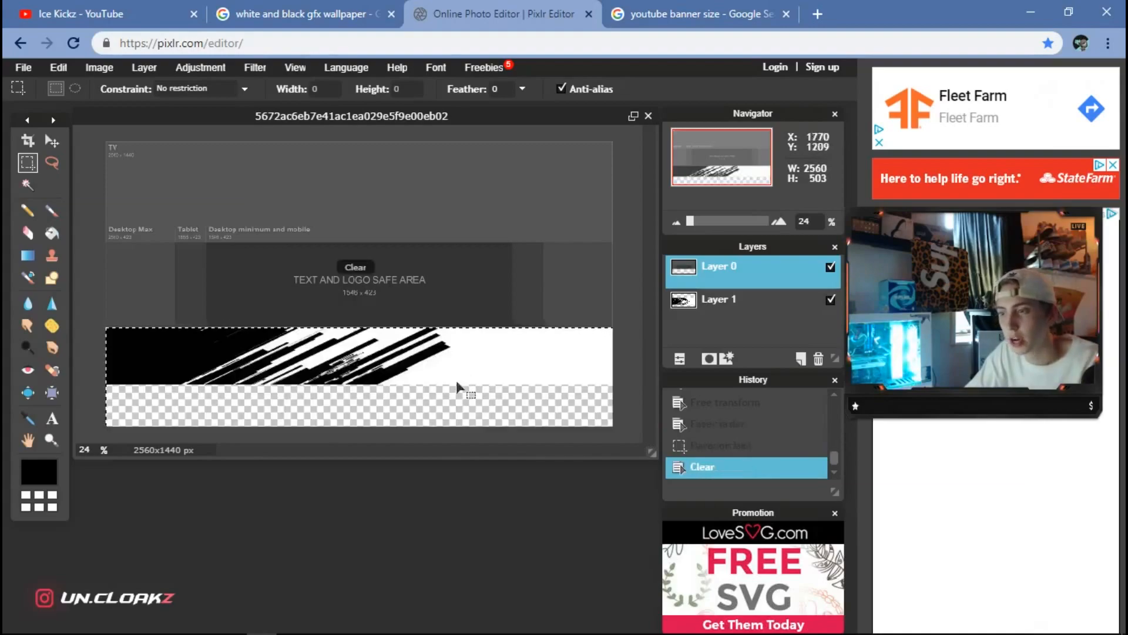
key(Delete)
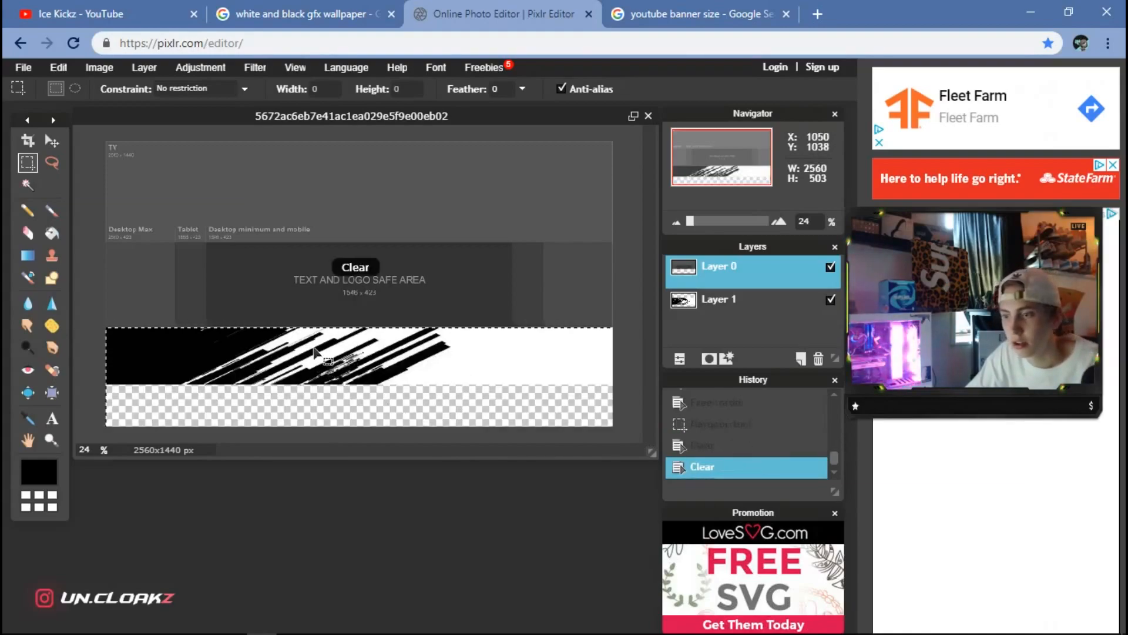
right_click(246, 383)
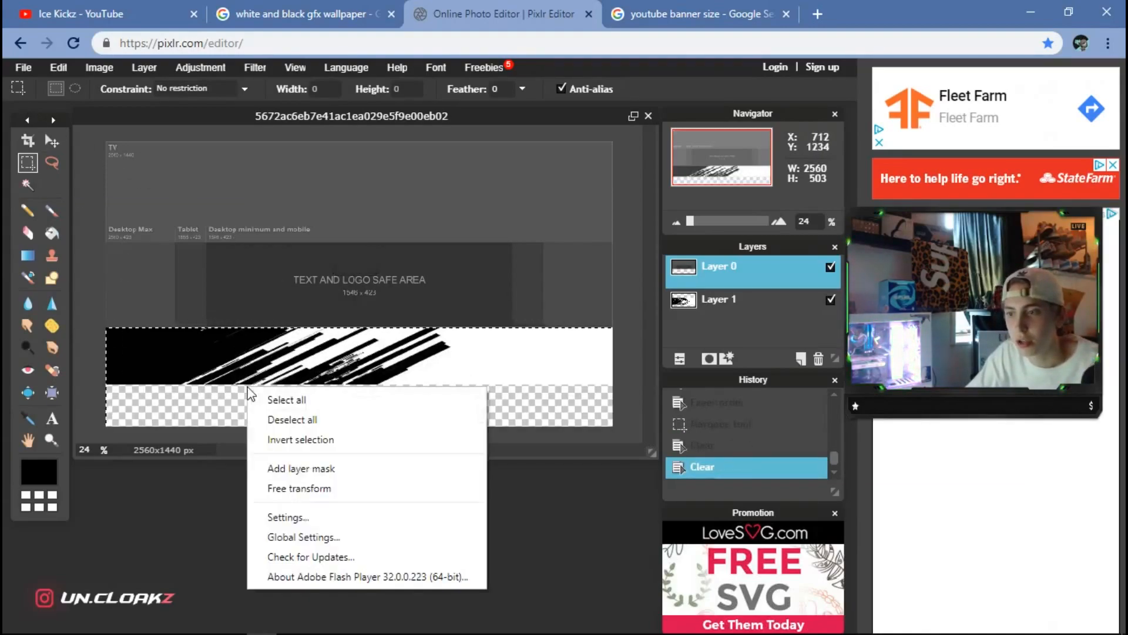
click(301, 419)
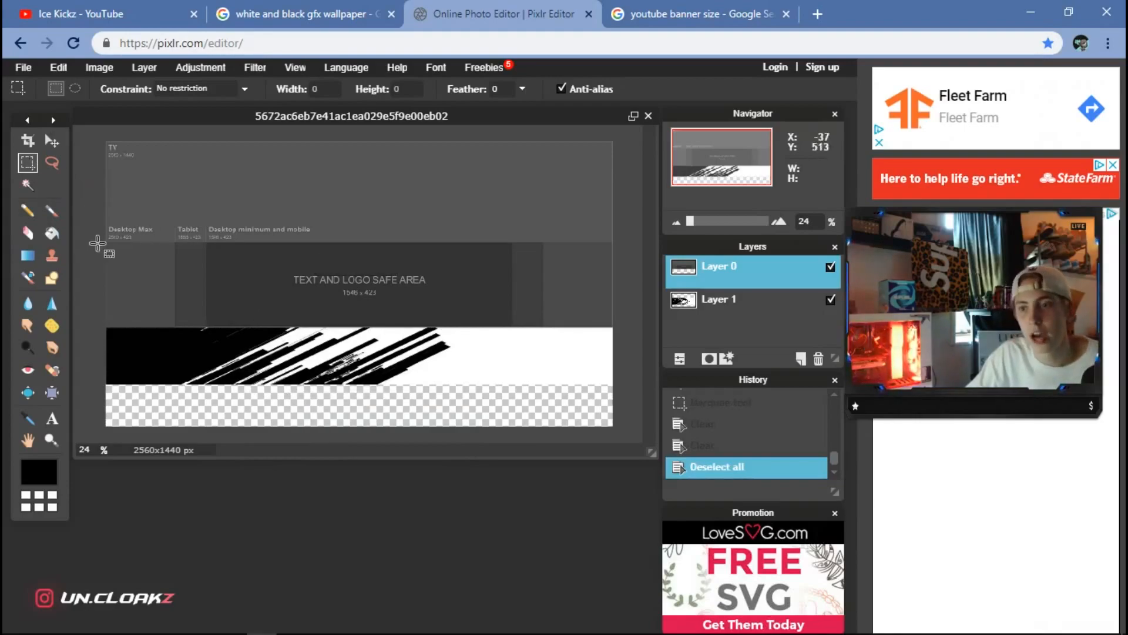
- Clear a full-width strip of about 2560 × 501 px above the safe-area band from the template layer, and deselect it
drag(106, 239, 621, 130)
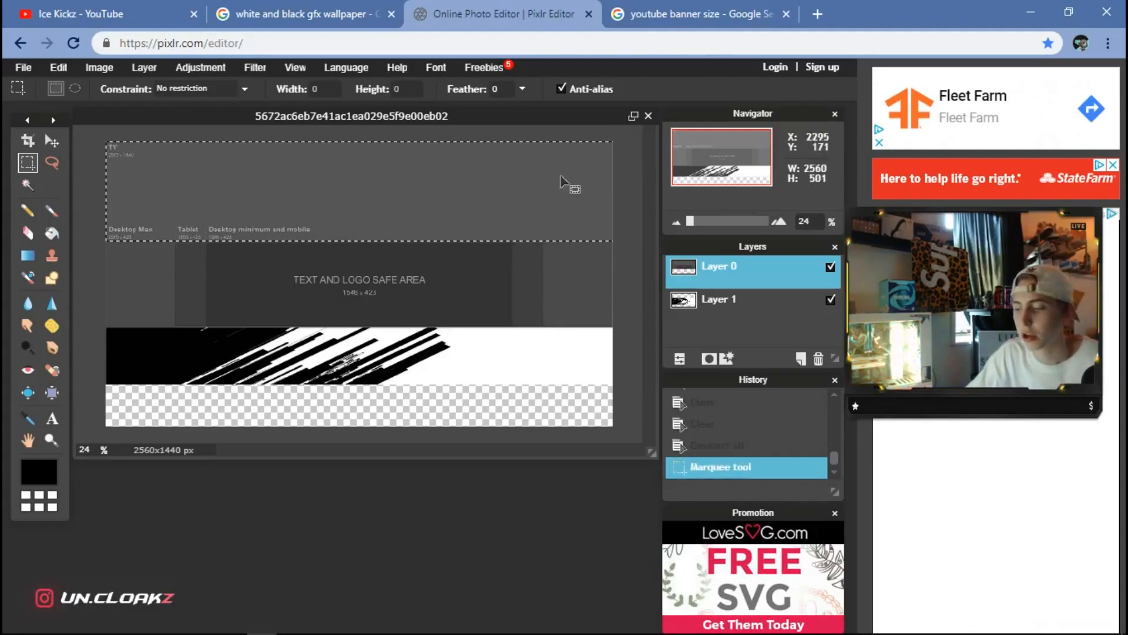
key(Delete)
right_click(367, 191)
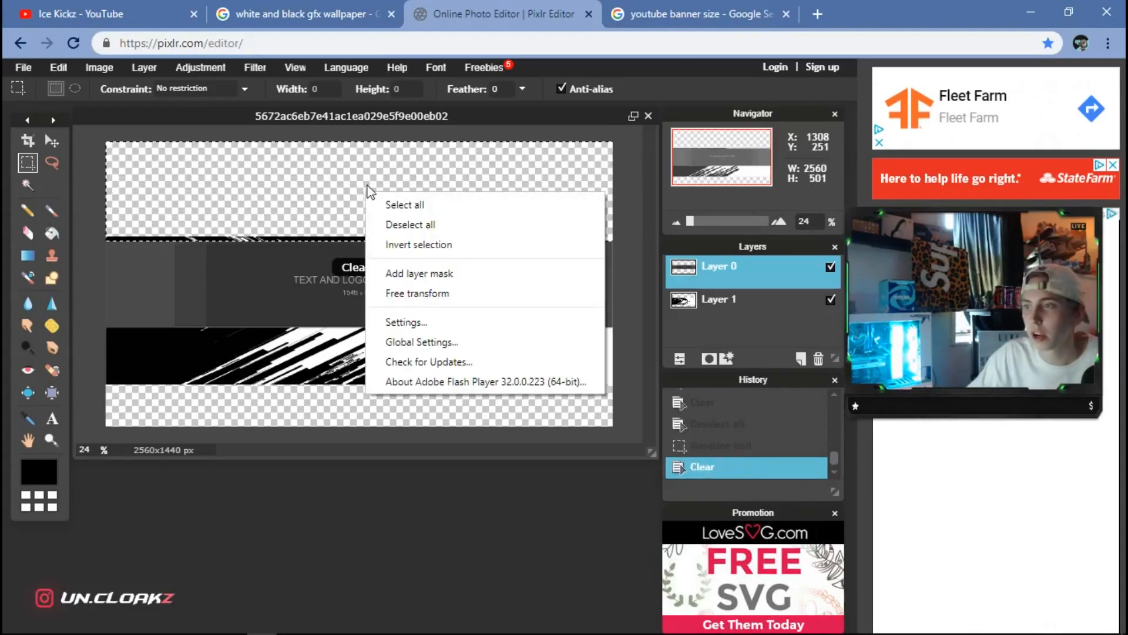
click(419, 222)
right_click(393, 211)
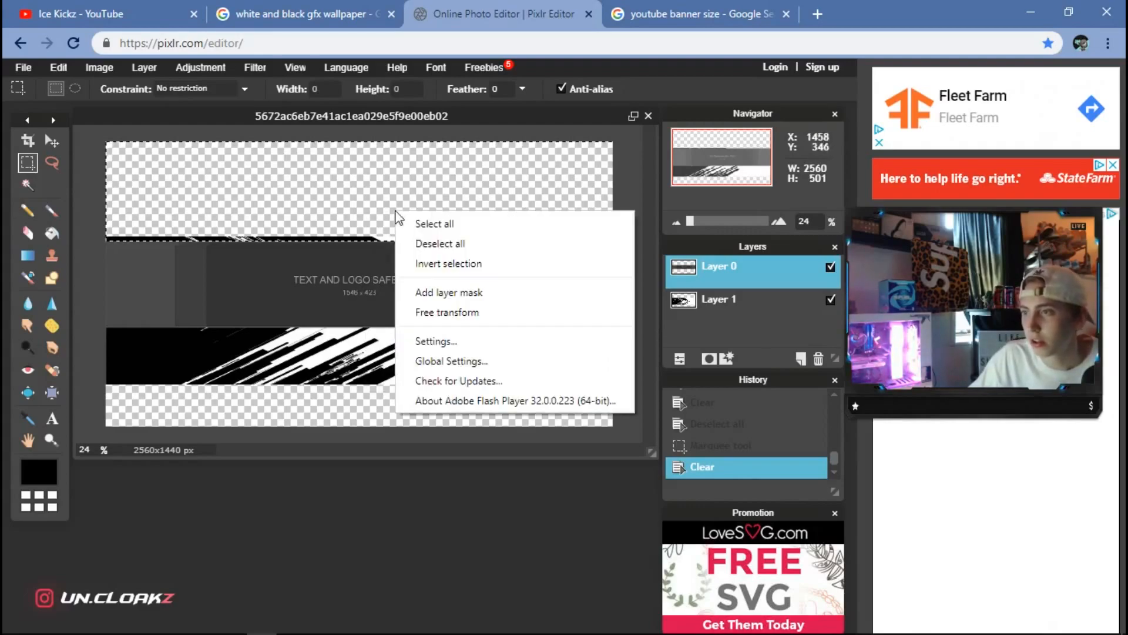
click(52, 142)
right_click(248, 179)
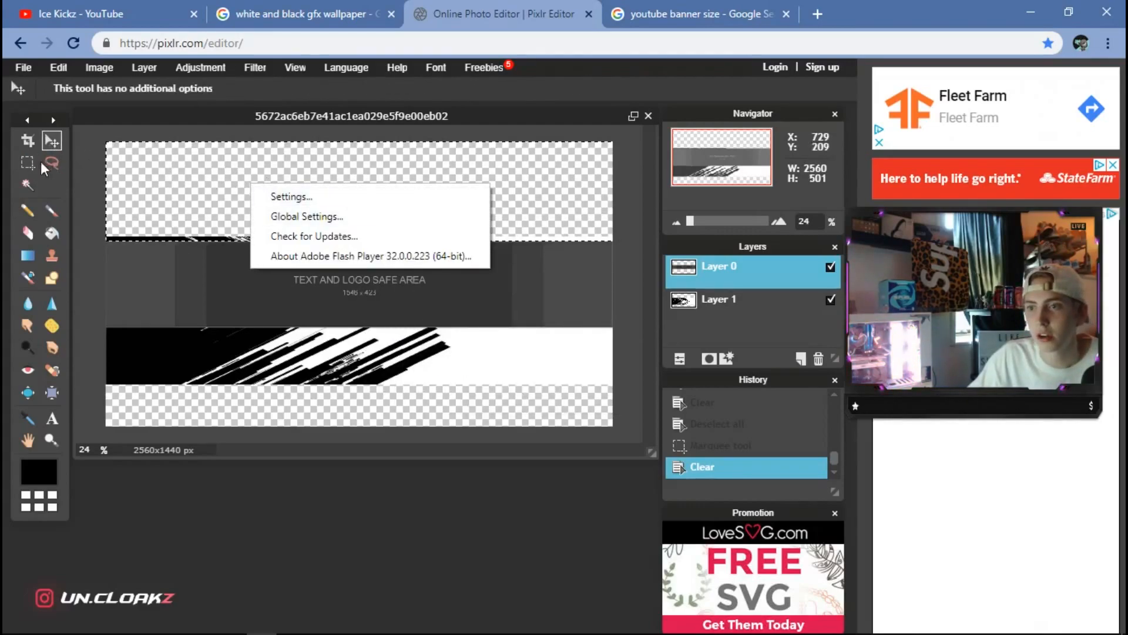
click(28, 163)
right_click(280, 197)
click(296, 222)
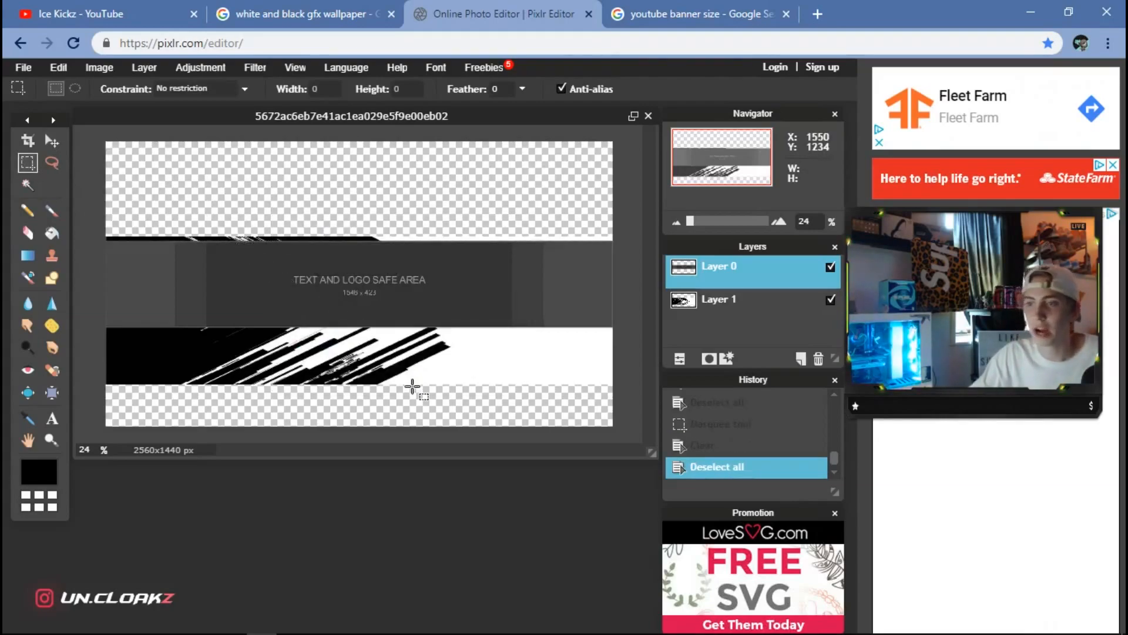
- Move the wallpaper's Layer 1 up so that it extends about equally above and below the safe-area band
key(v)
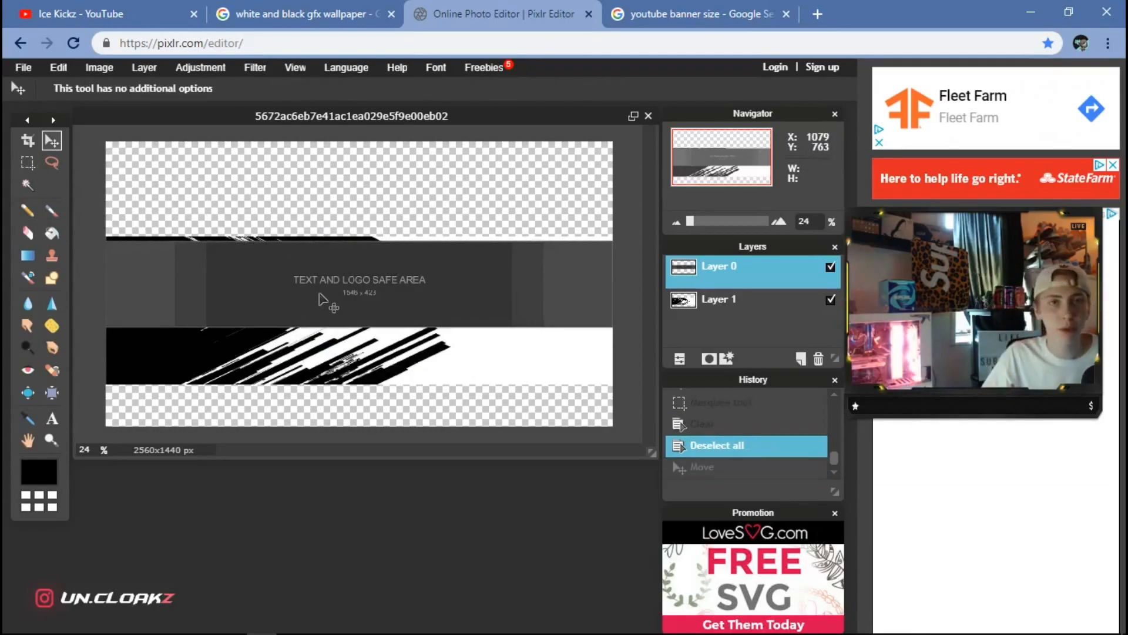
click(727, 310)
mouse_move(277, 373)
mouse_down()
mouse_move(270, 294)
mouse_move(261, 386)
mouse_move(251, 344)
mouse_move(273, 351)
mouse_up()
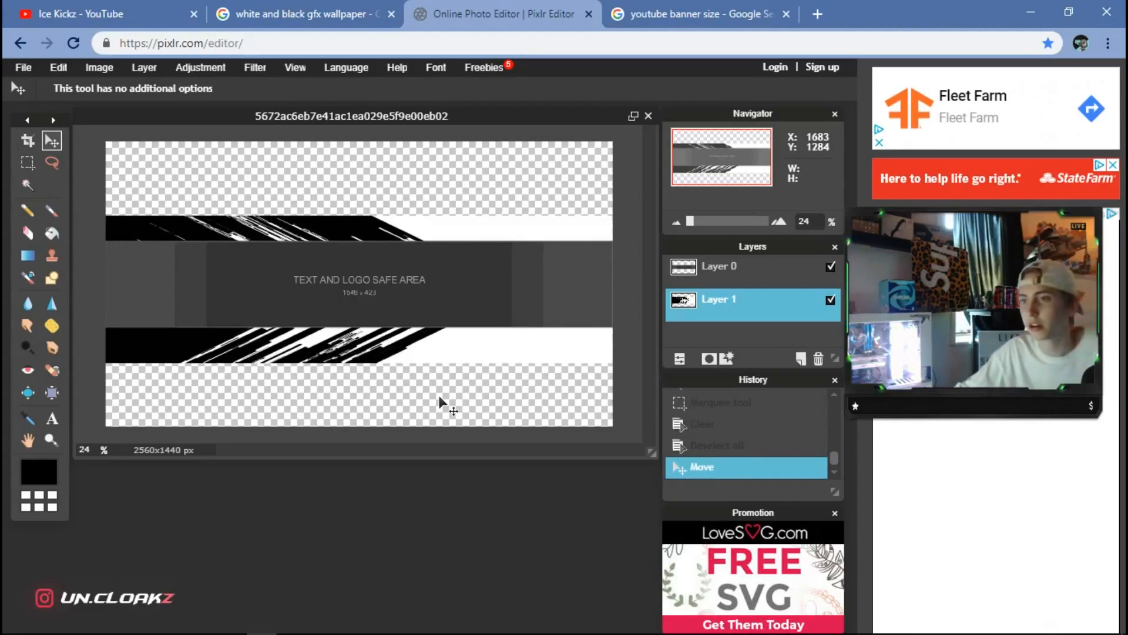
- Clear the wallpaper below the safe-area band with a full-width marquee of about 2560 × 235 px, and deselect it
click(27, 167)
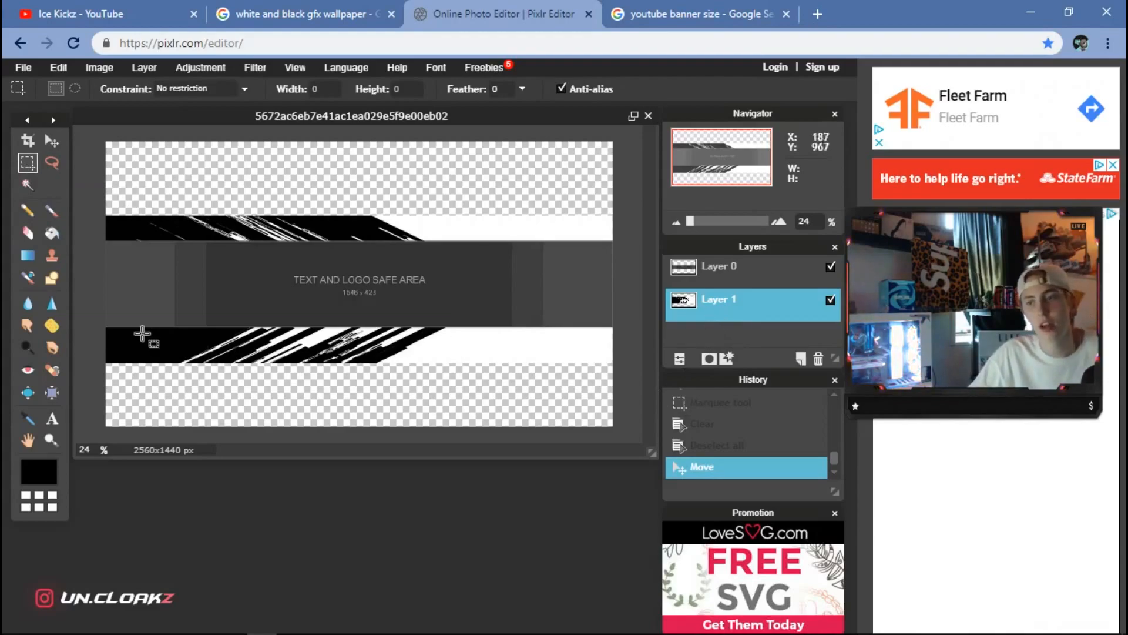
drag(103, 328, 625, 374)
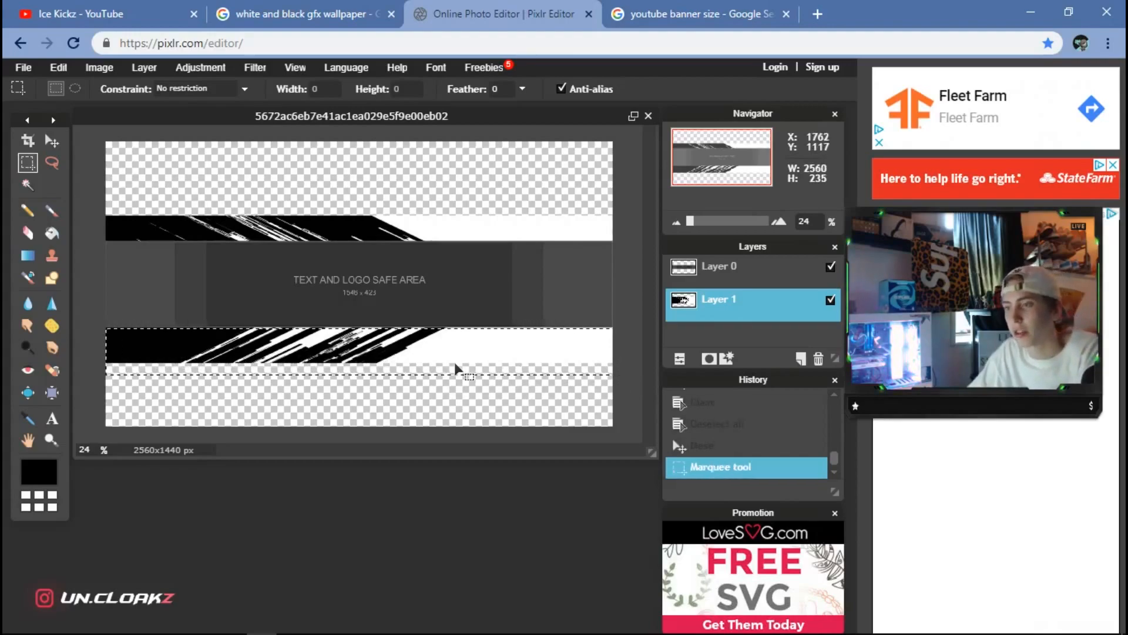
key(Delete)
right_click(235, 372)
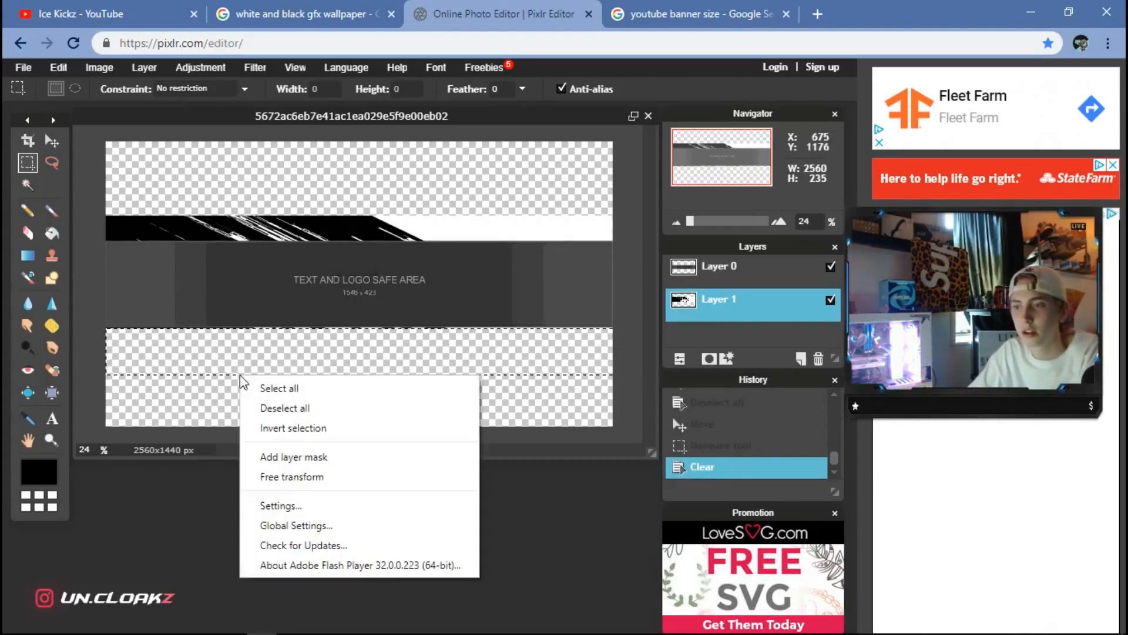
click(254, 406)
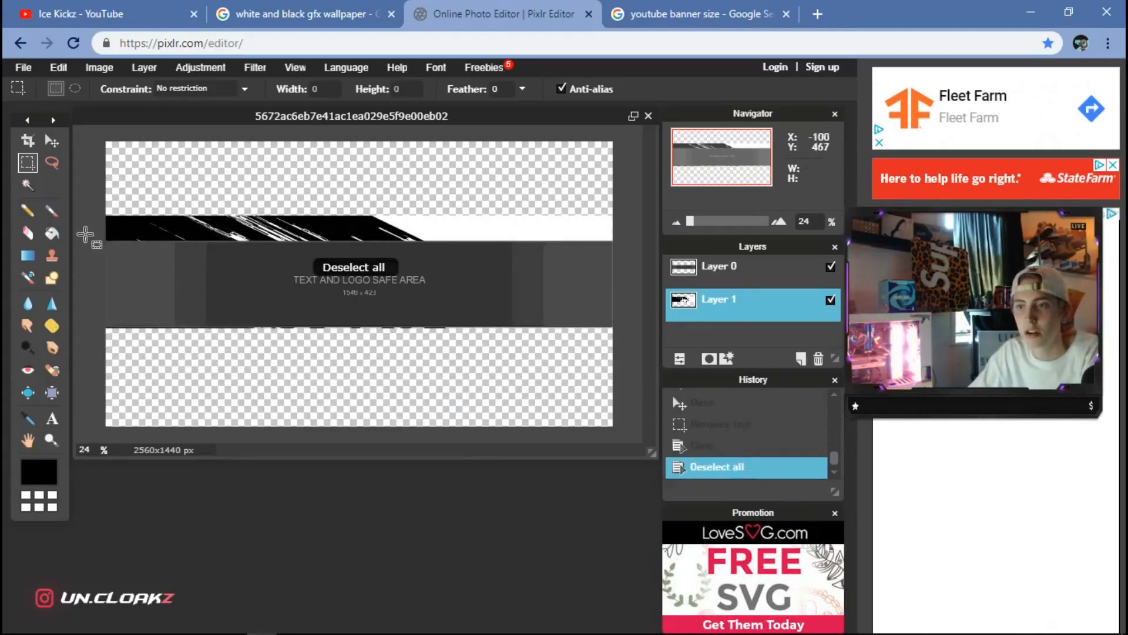
- Clear the wallpaper above the safe-area band with a full-width marquee of about 2560 × 230 px, and deselect it
drag(104, 241, 629, 195)
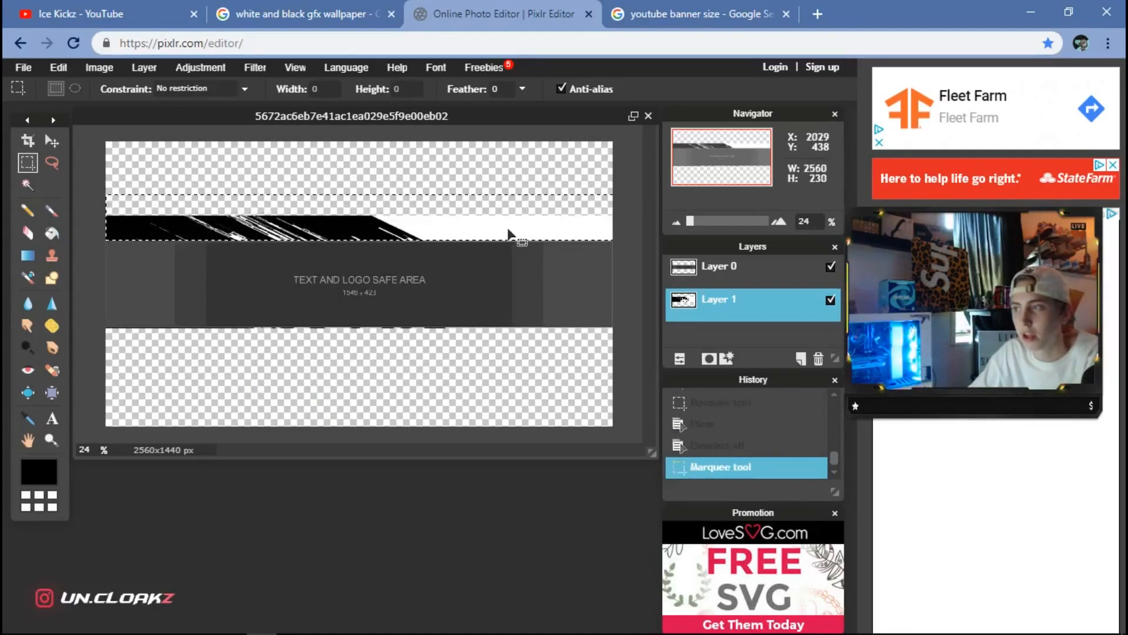
key(Delete)
right_click(418, 222)
click(470, 255)
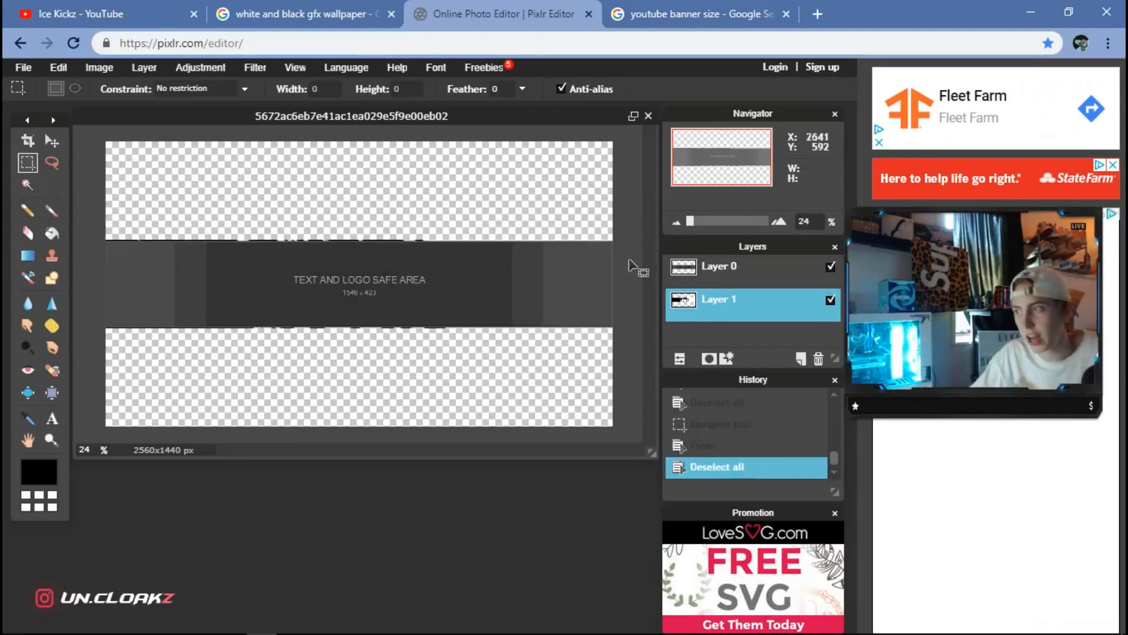
- Preview the trimmed wallpaper by moving Layer 1 above Layer 0, and return Layer 0 to the top
key(v)
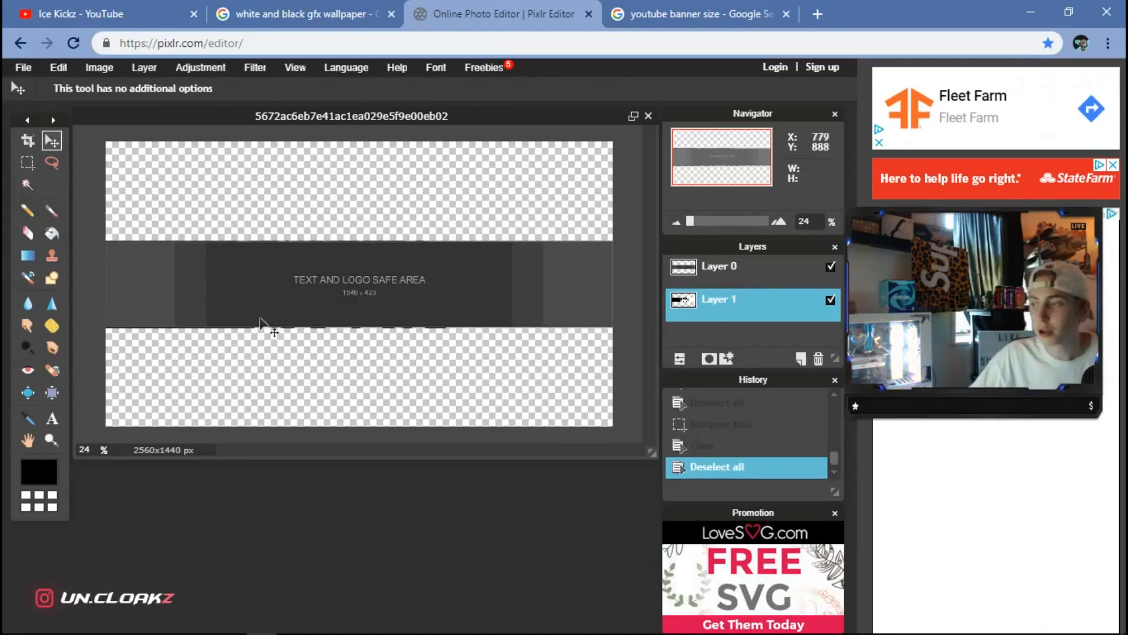
drag(750, 303, 752, 276)
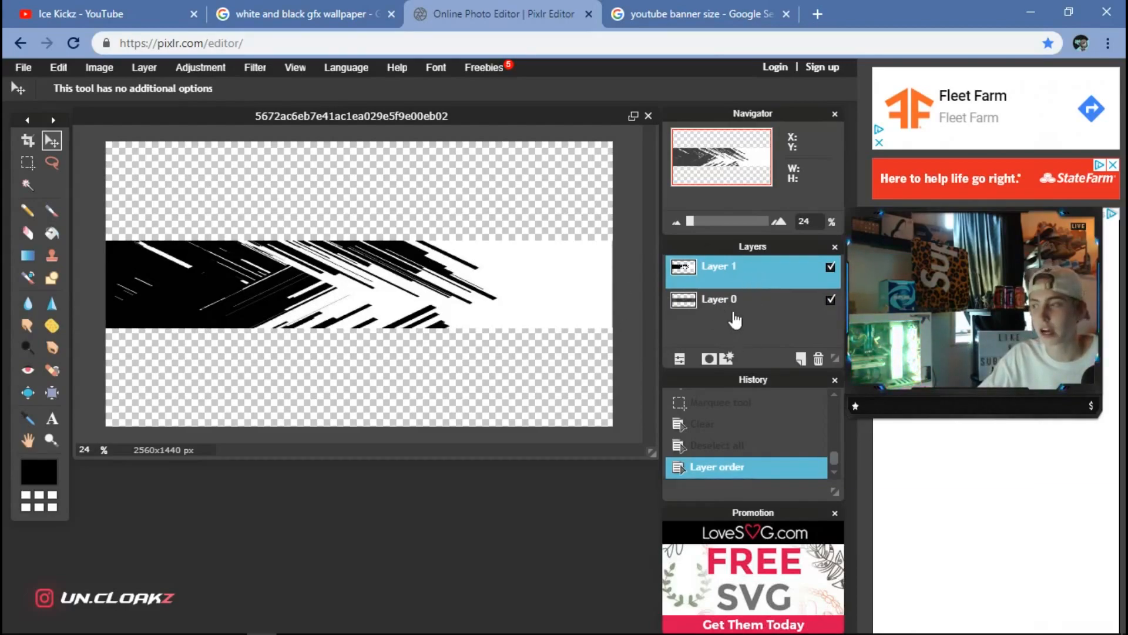
drag(734, 320, 734, 270)
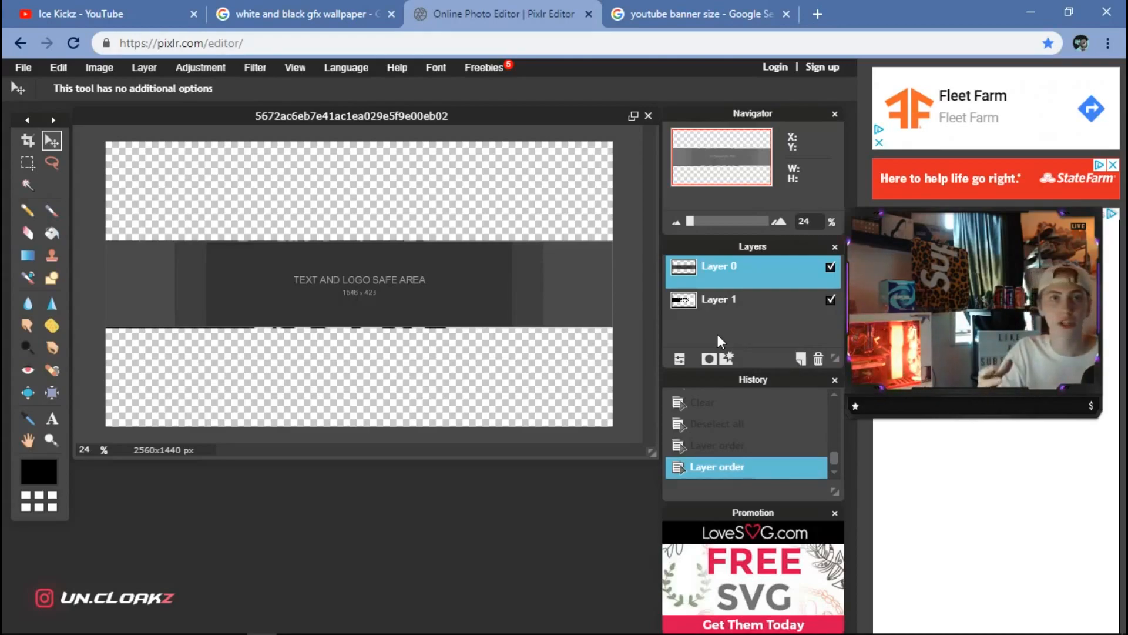
- Start a new text layer in the template's safe area and set its font to Dream MMA
click(51, 418)
click(323, 270)
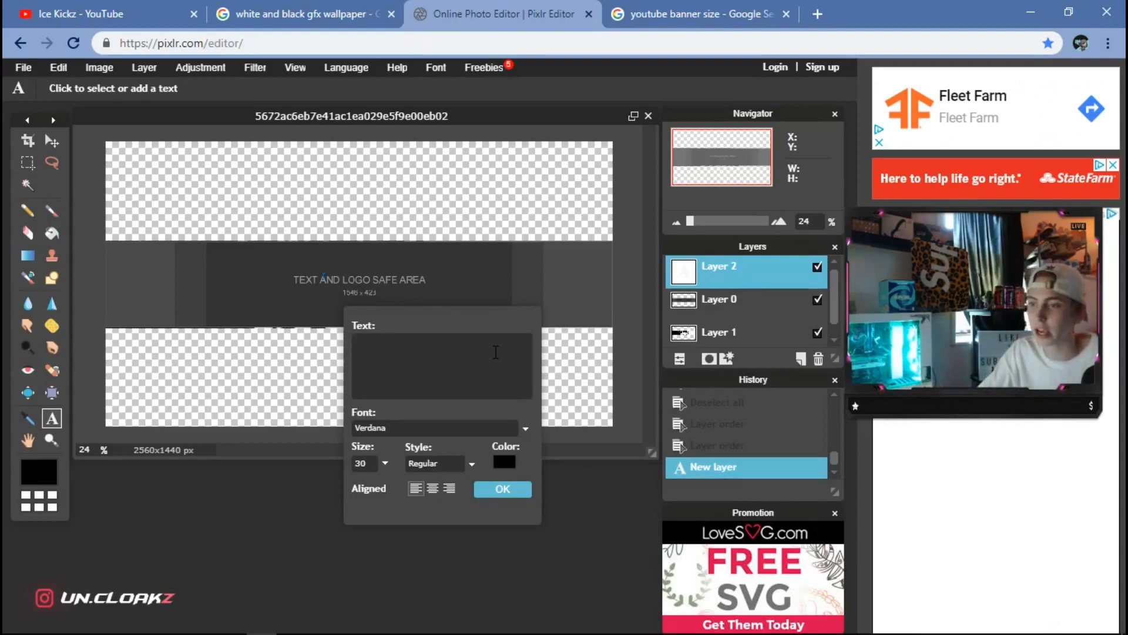
click(441, 435)
scroll(446, 508, down, 15)
scroll(453, 533, down, 6)
scroll(446, 529, up, 4)
drag(525, 558, 511, 492)
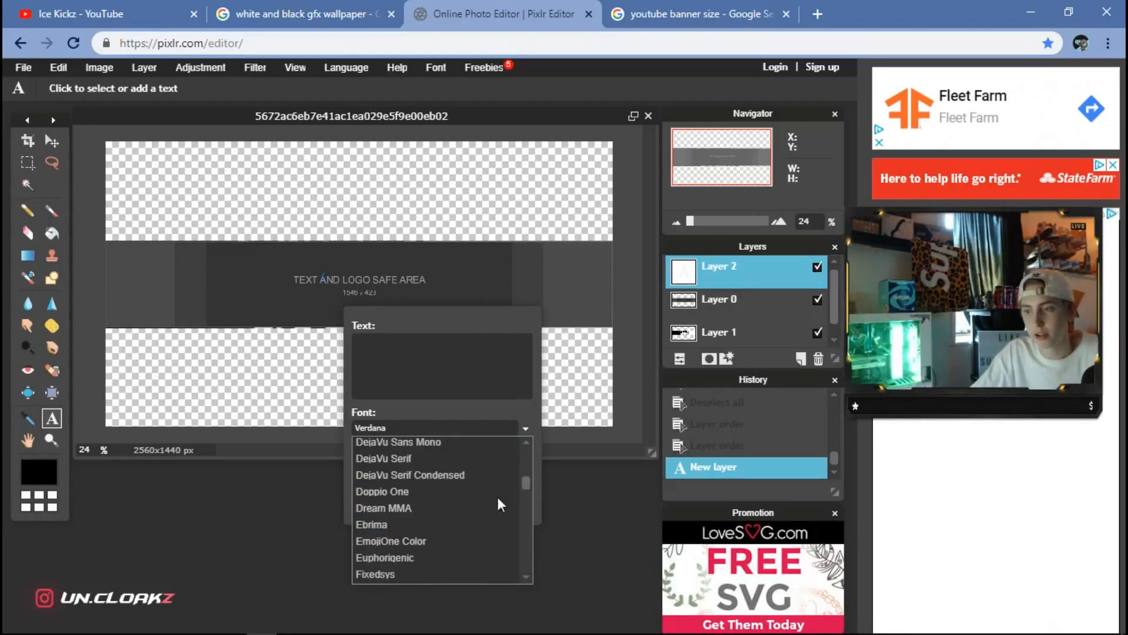
click(415, 508)
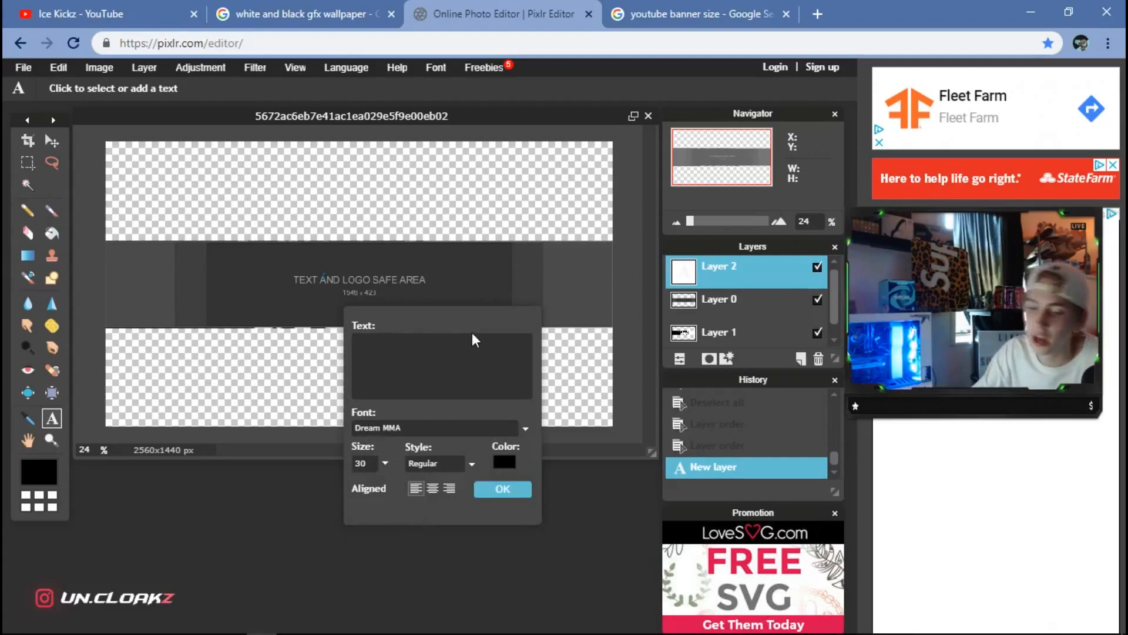
text(U)
key(BackSpace)
text(ip nect gaming)
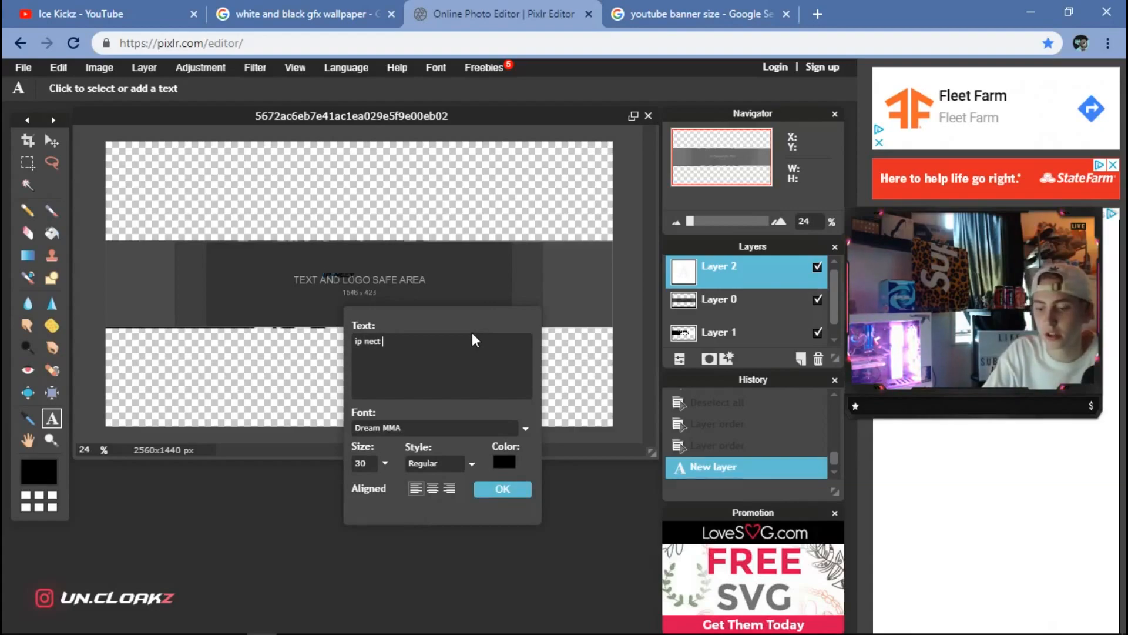
key(BackSpace)
key(BackSpace)
key(BackSpace)
key(BackSpace)
key(BackSpace)
key(BackSpace)
key(BackSpace)
key(BackSpace)
key(BackSpace)
key(BackSpace)
key(BackSpace)
key(BackSpace)
key(BackSpace)
key(BackSpace)
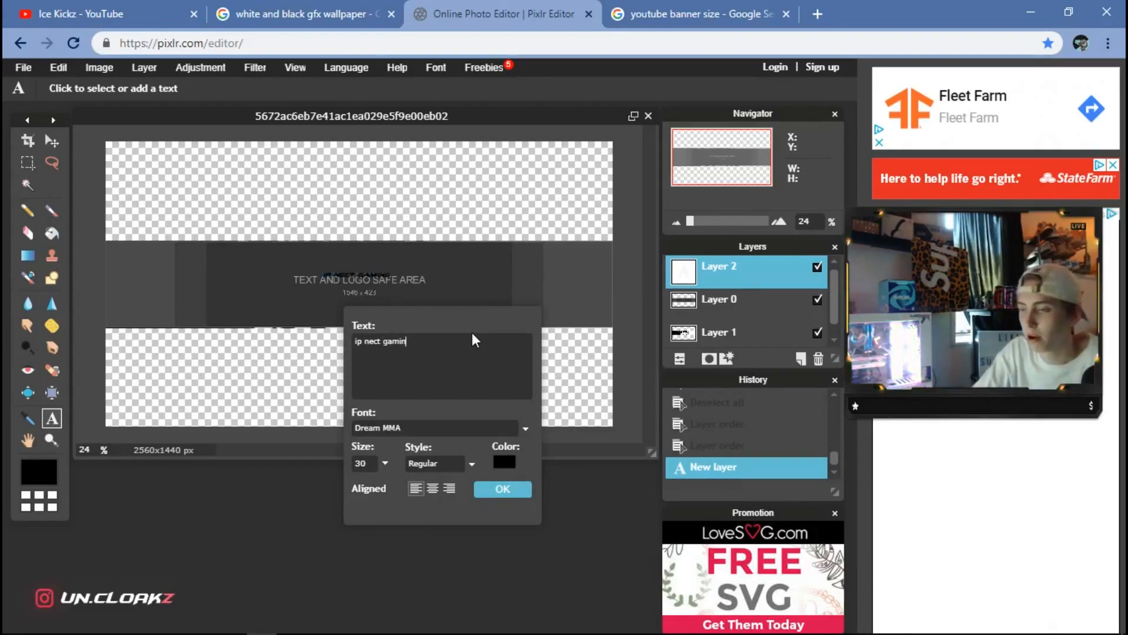
- Enter "up next gaming" as the text, set its size to 55 and apply it
text(up ne)
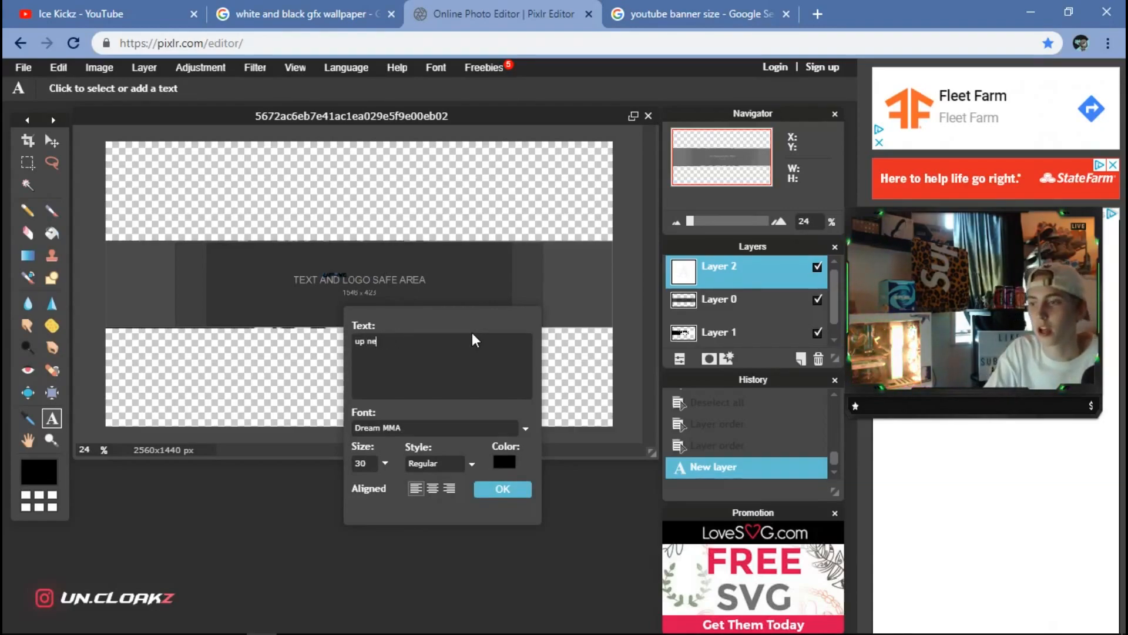
text(xt gaming)
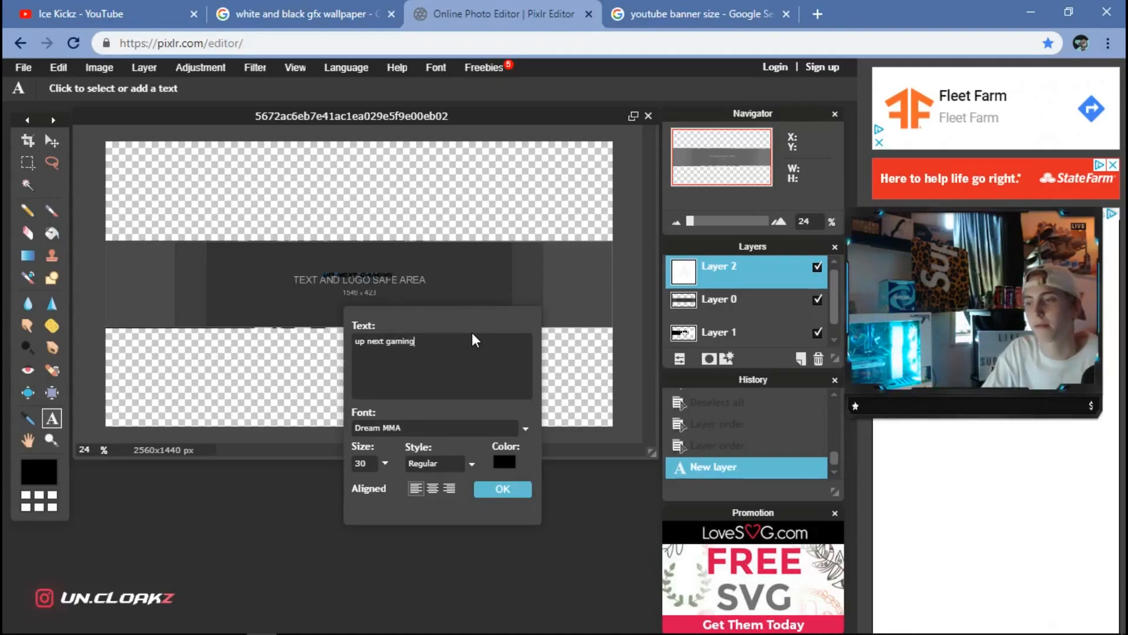
click(386, 464)
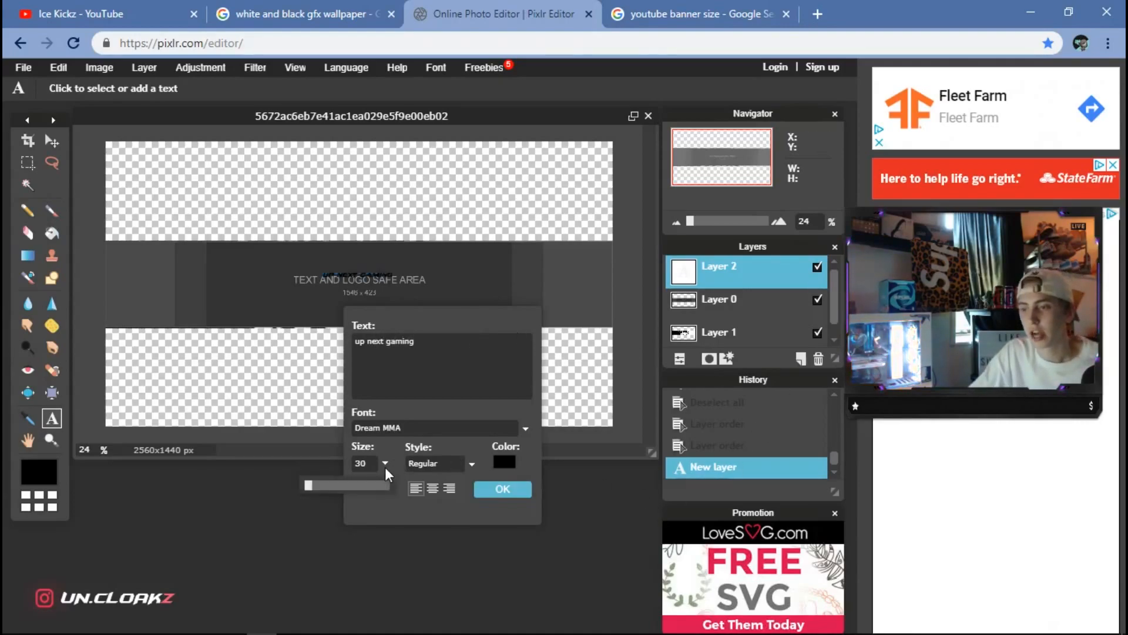
drag(311, 486, 309, 489)
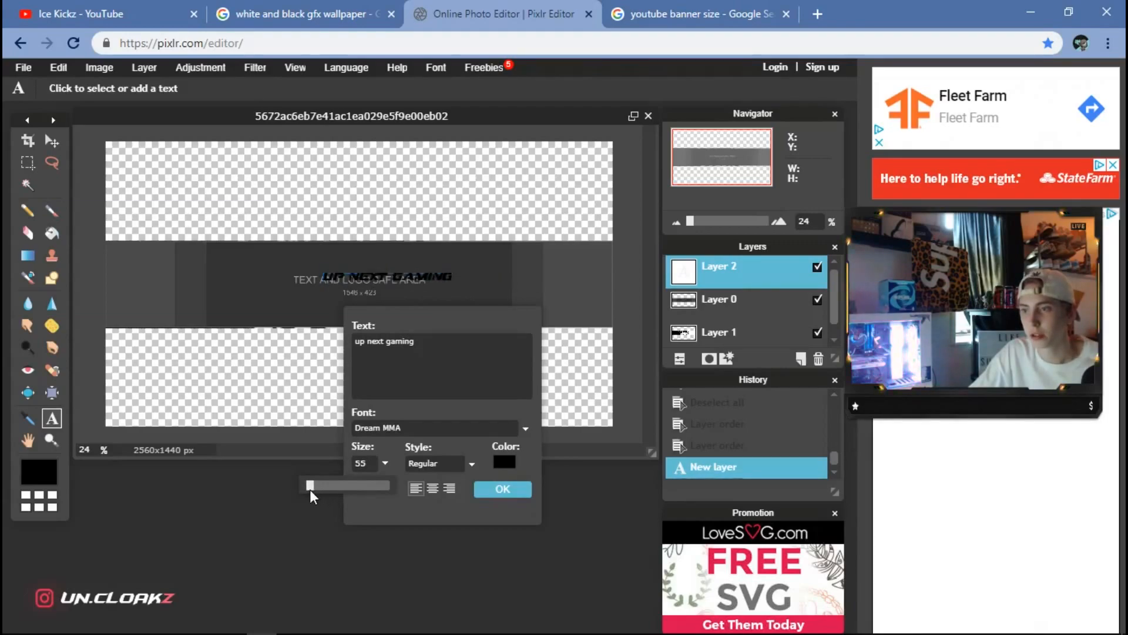
click(488, 488)
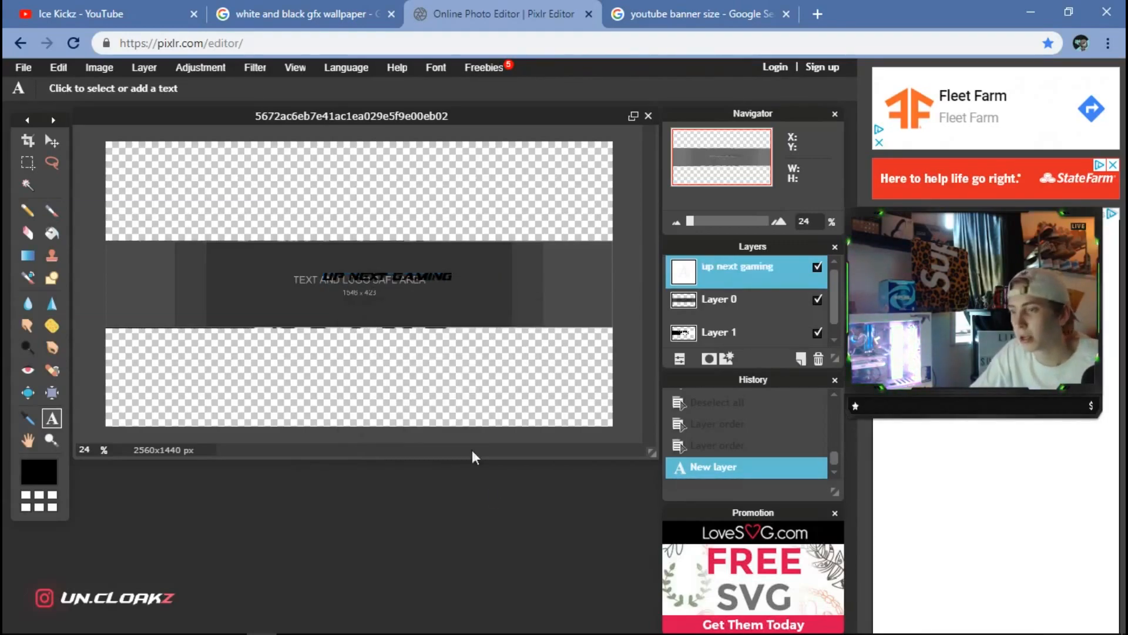
click(436, 275)
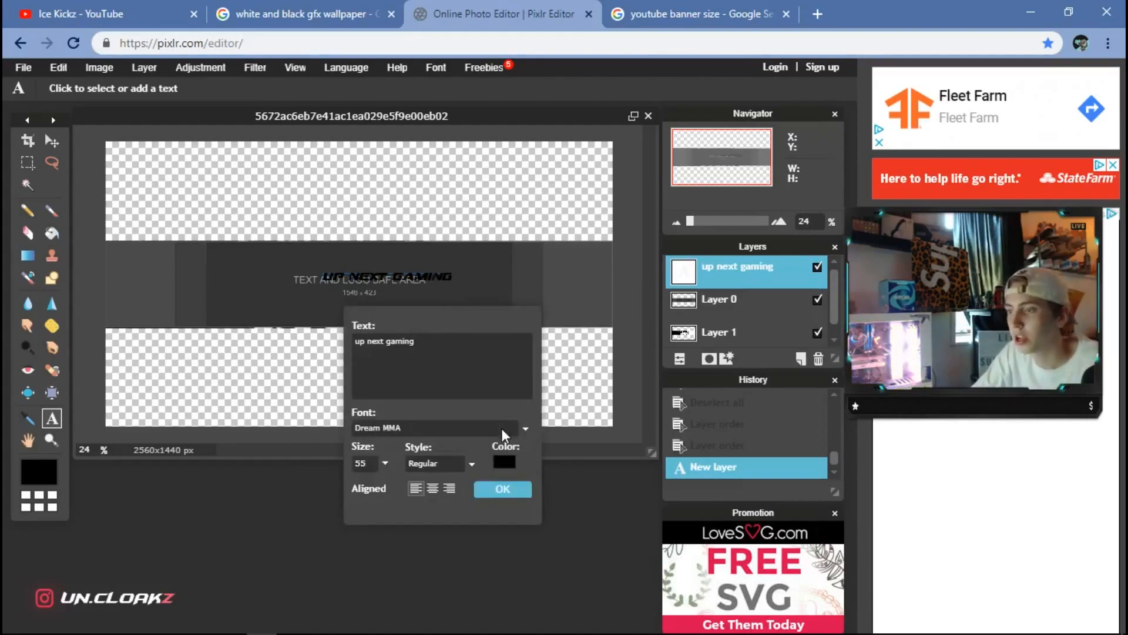
click(504, 463)
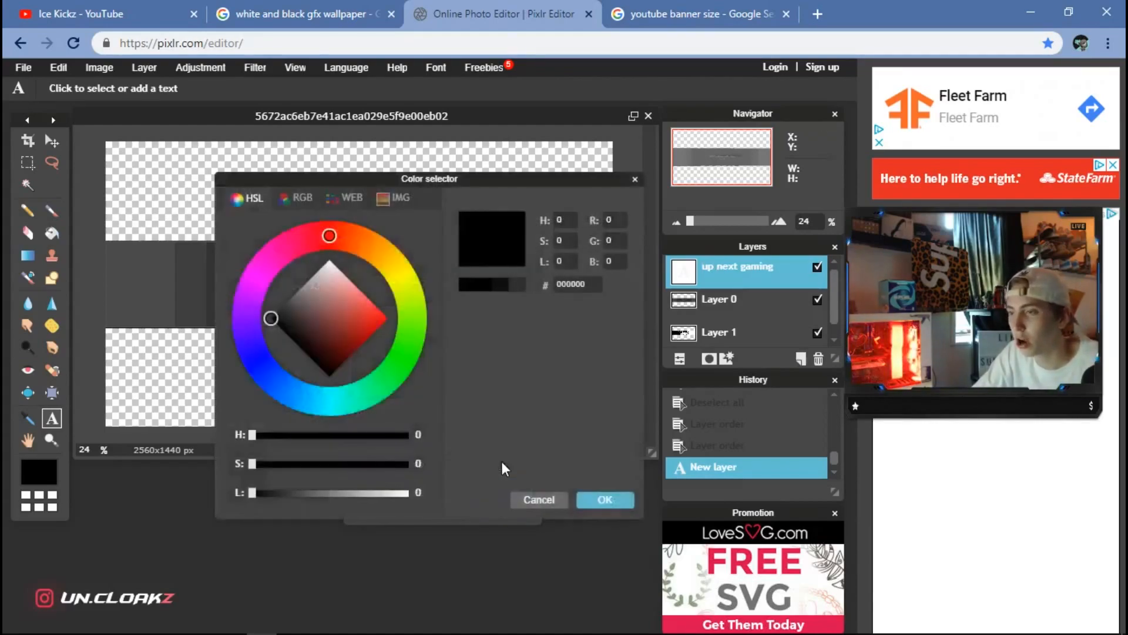
click(601, 500)
click(520, 490)
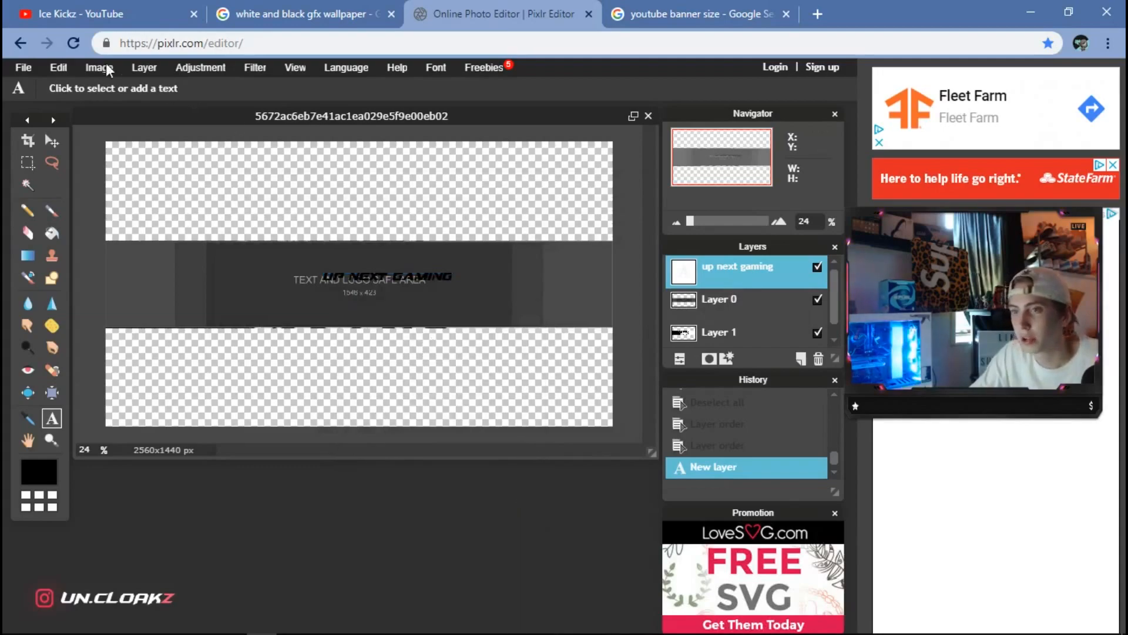
- Centre the text over the safe-area label, and move the wallpaper's Layer 1 between the text layer and Layer 0
click(52, 140)
drag(380, 274, 353, 278)
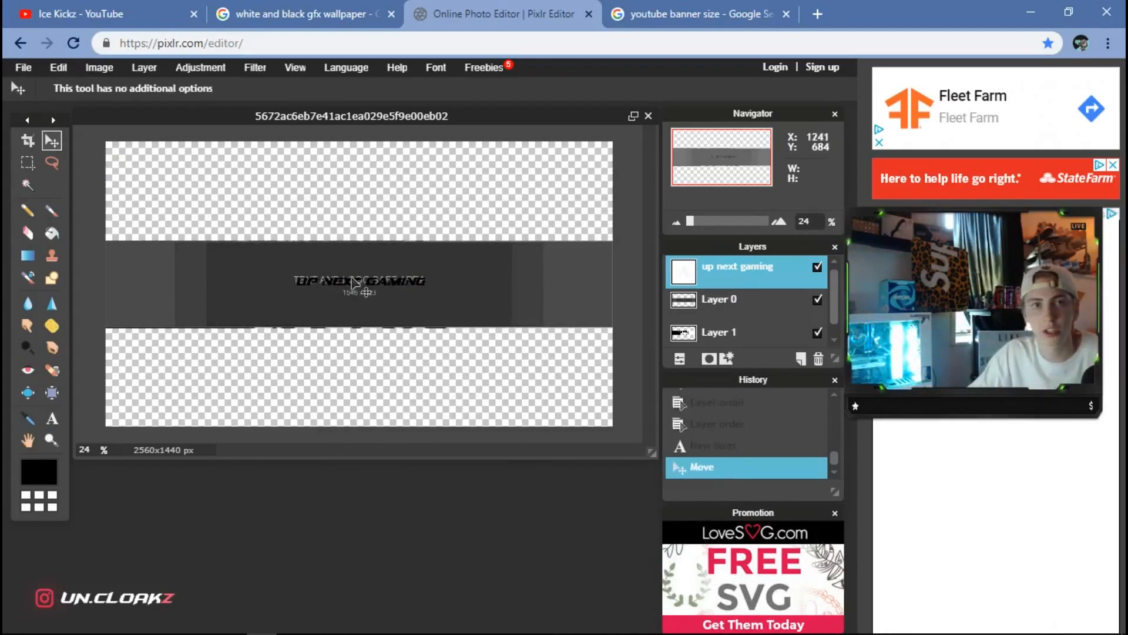
click(757, 335)
drag(757, 335, 757, 303)
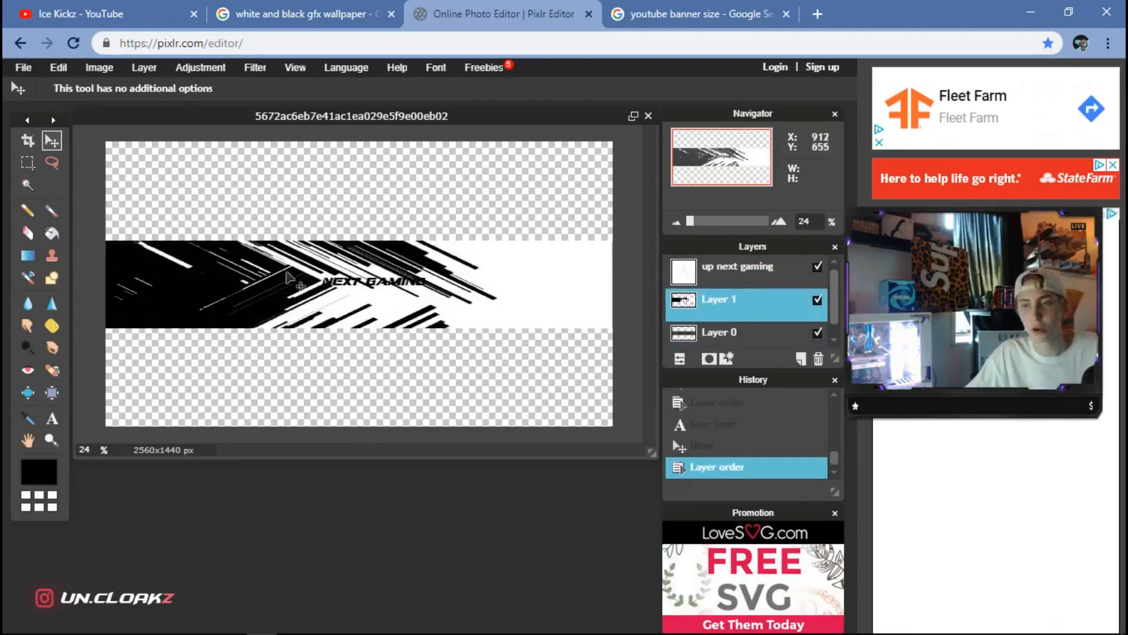
drag(371, 289, 369, 285)
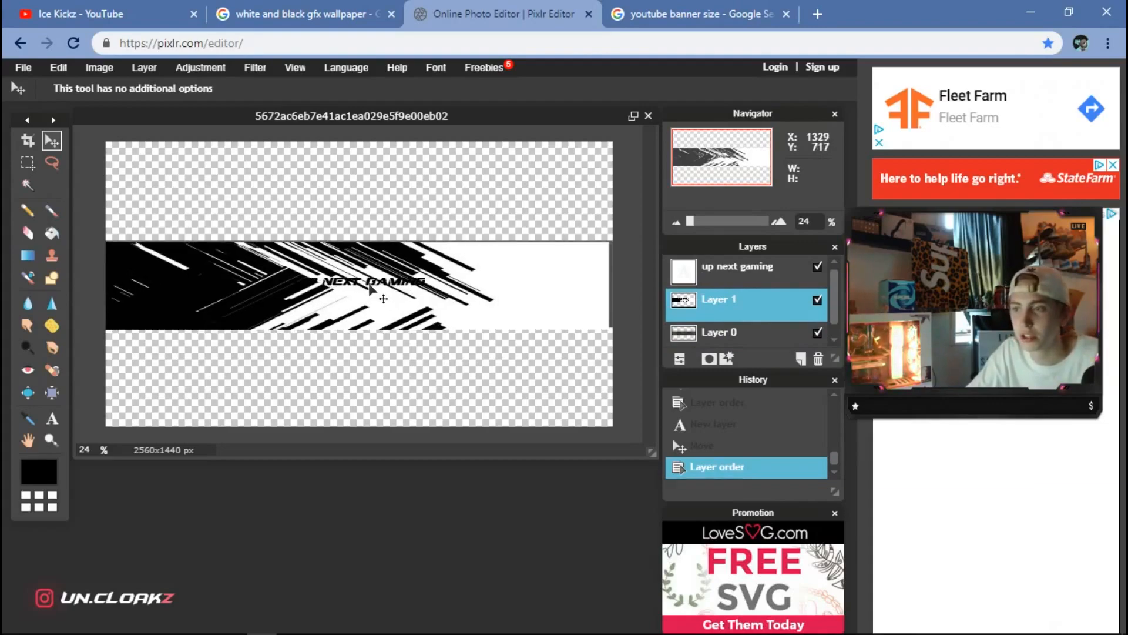
click(58, 67)
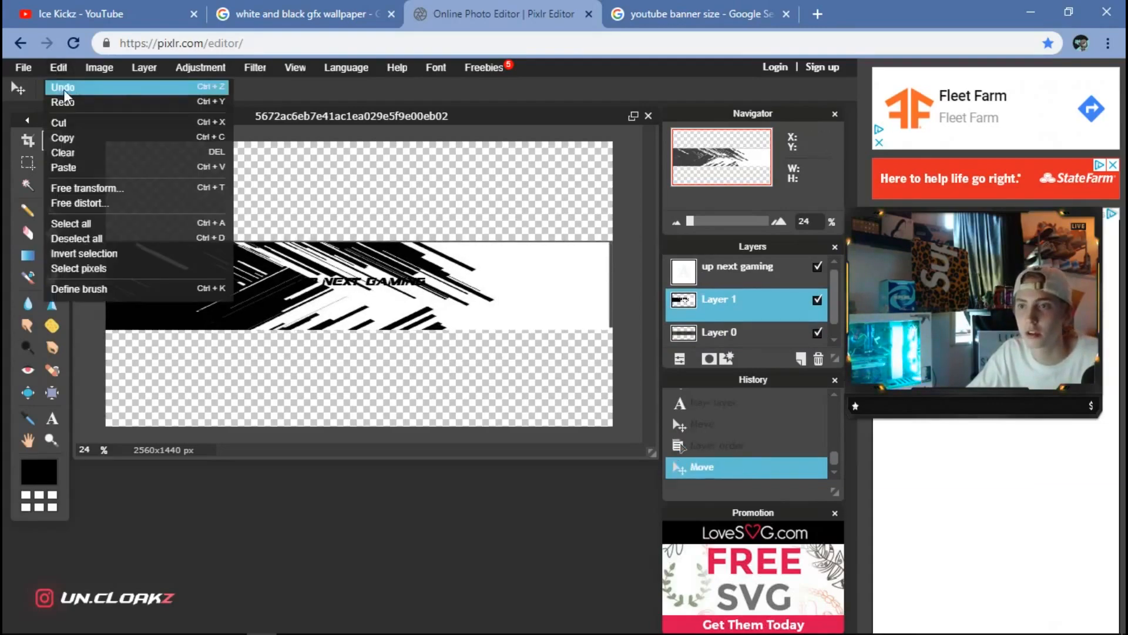
click(66, 90)
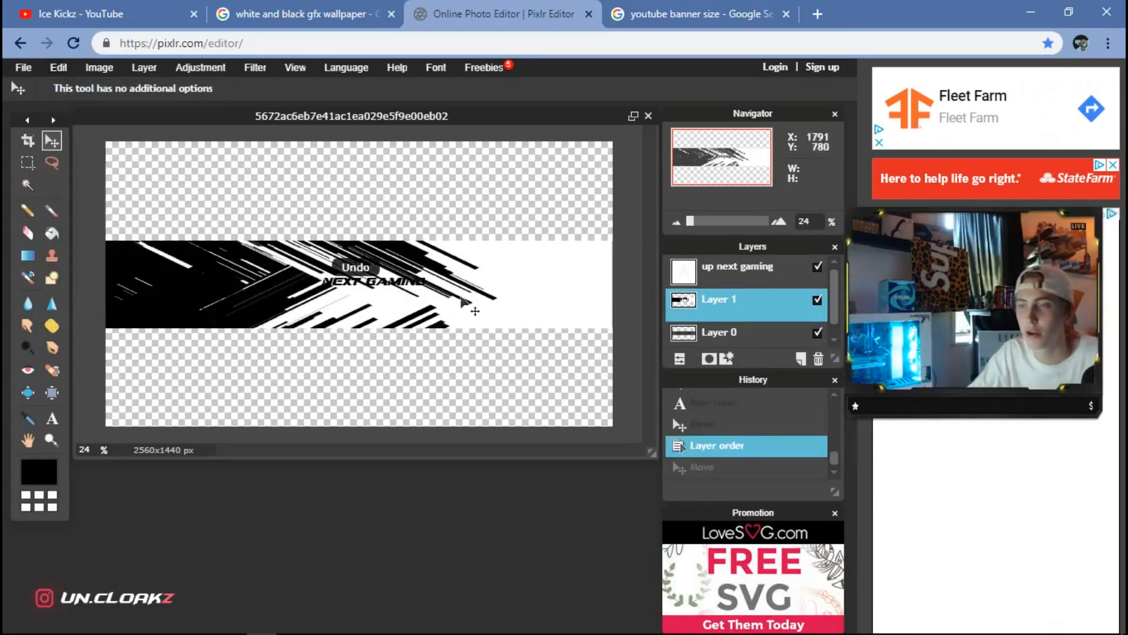
- Select the "up next gaming" layer and nudge the text slightly down and to the right over the wallpaper
click(752, 286)
mouse_move(382, 281)
mouse_down()
mouse_move(405, 289)
mouse_move(387, 272)
mouse_move(394, 281)
mouse_move(384, 284)
mouse_up()
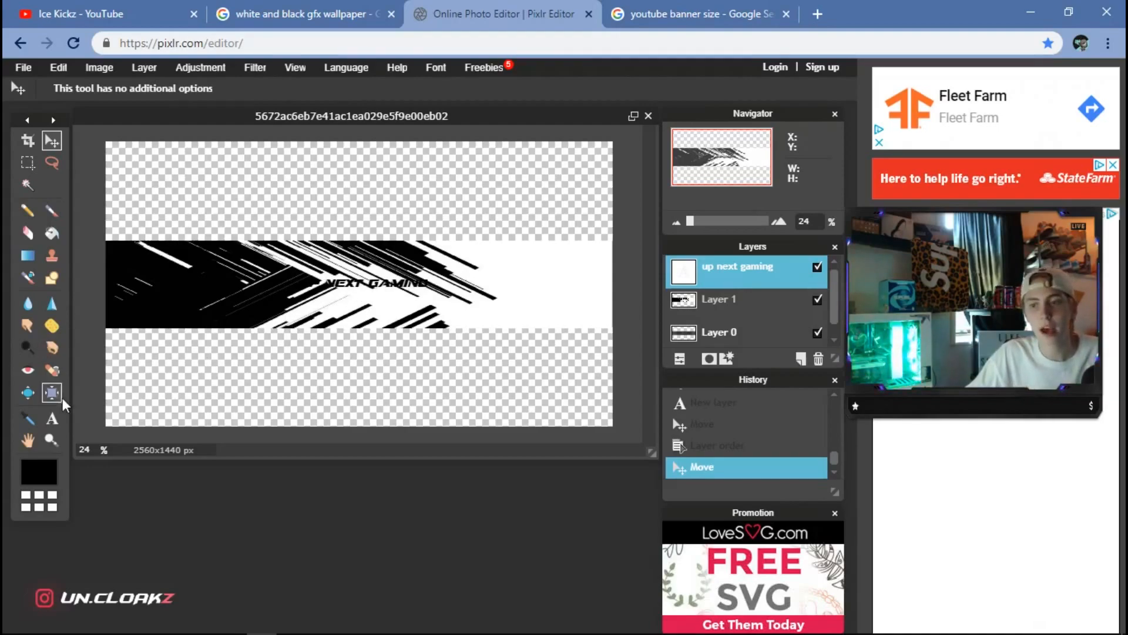
- Open the layer styles of the "up next gaming" text layer and enable an outer glow in white (ffffff)
double_click(777, 268)
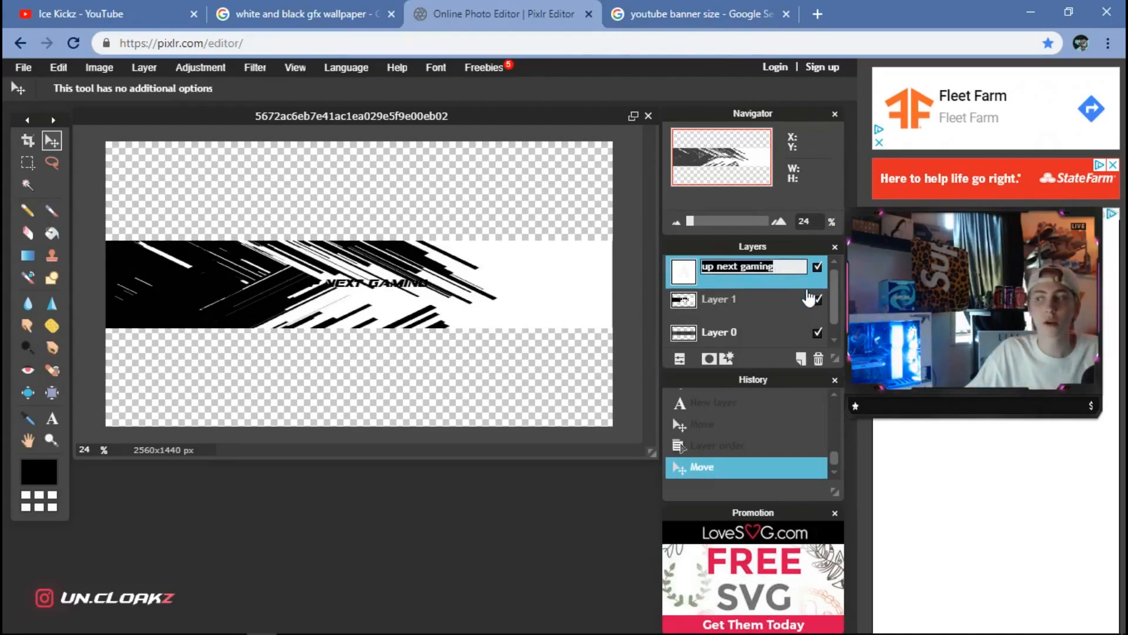
click(801, 283)
double_click(794, 275)
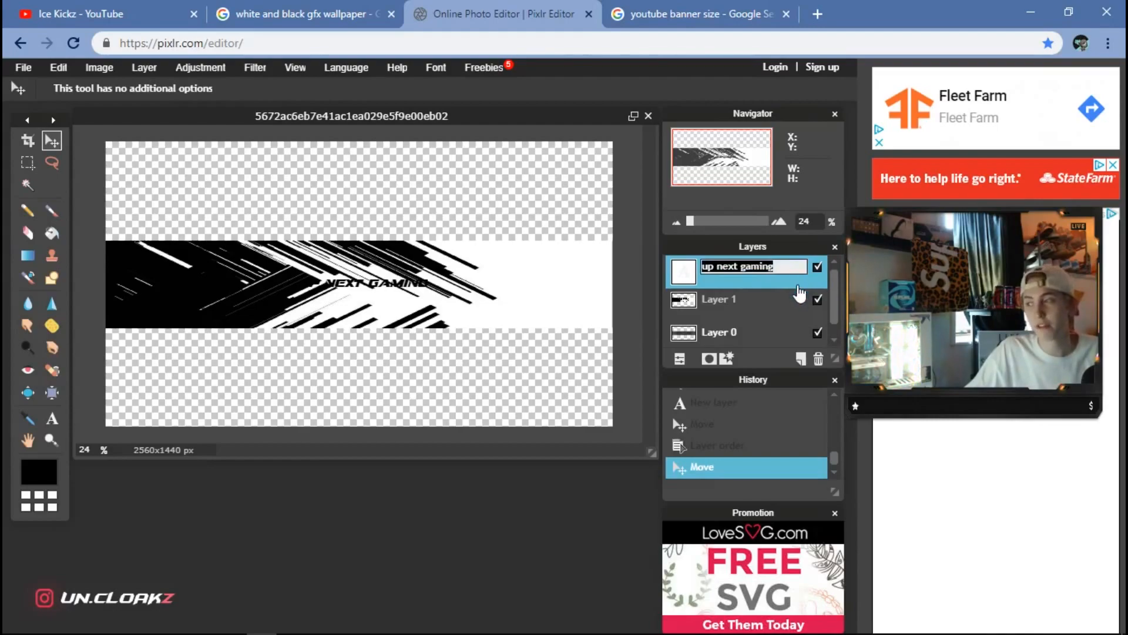
click(794, 281)
right_click(794, 279)
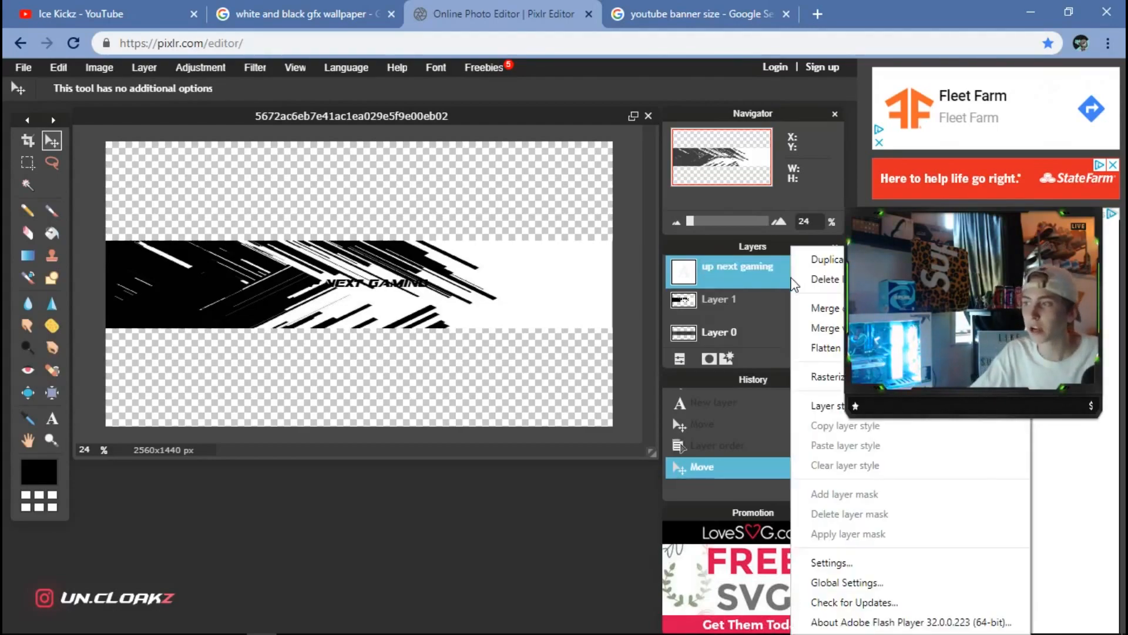
click(821, 405)
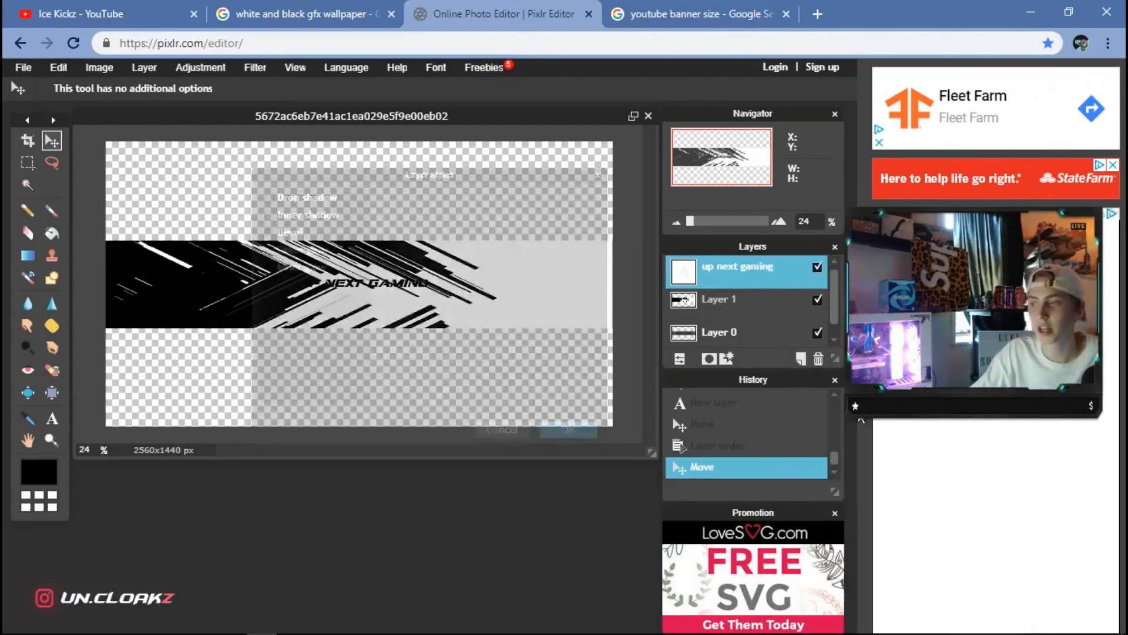
click(306, 250)
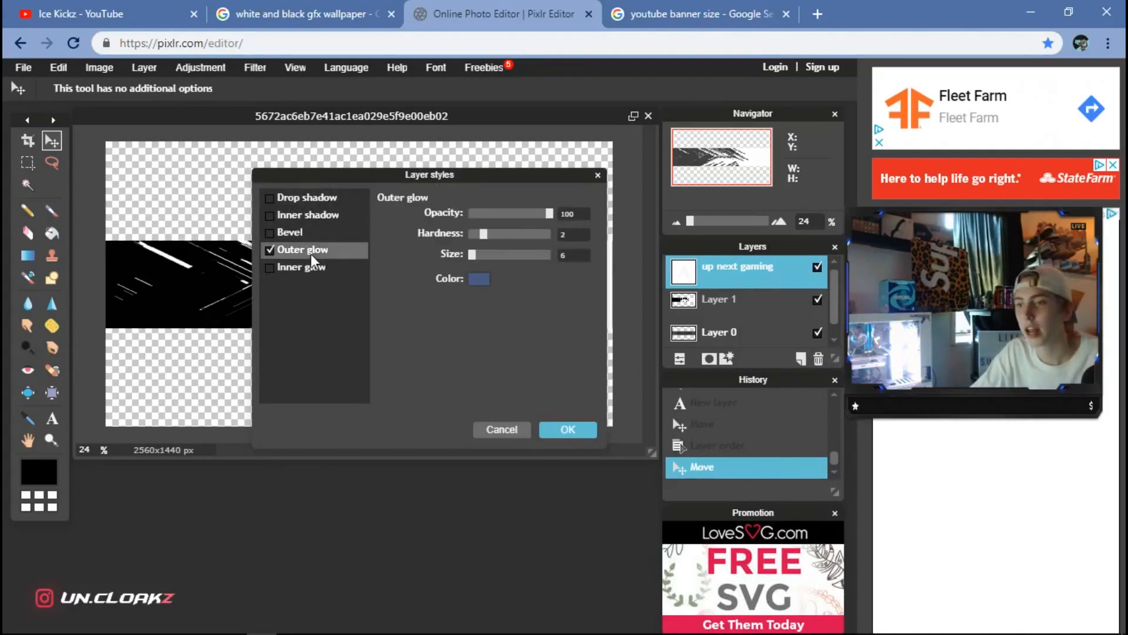
click(481, 279)
click(336, 212)
click(515, 246)
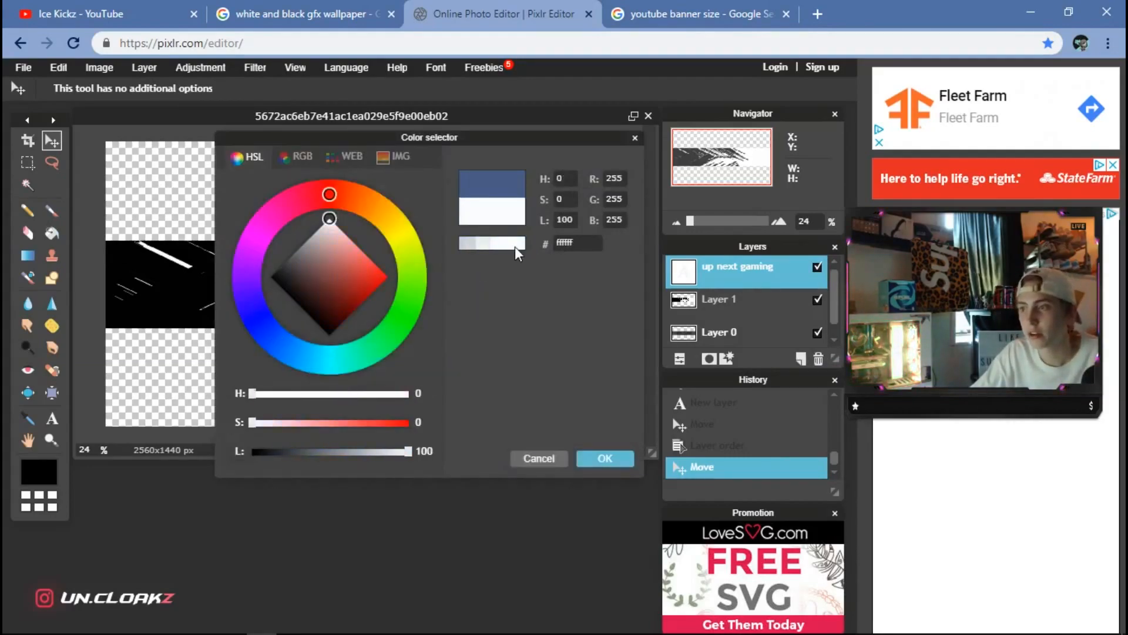
click(604, 456)
- Set the text's outer glow to hardness 10 and size 5, and apply the layer style
drag(474, 185, 437, 367)
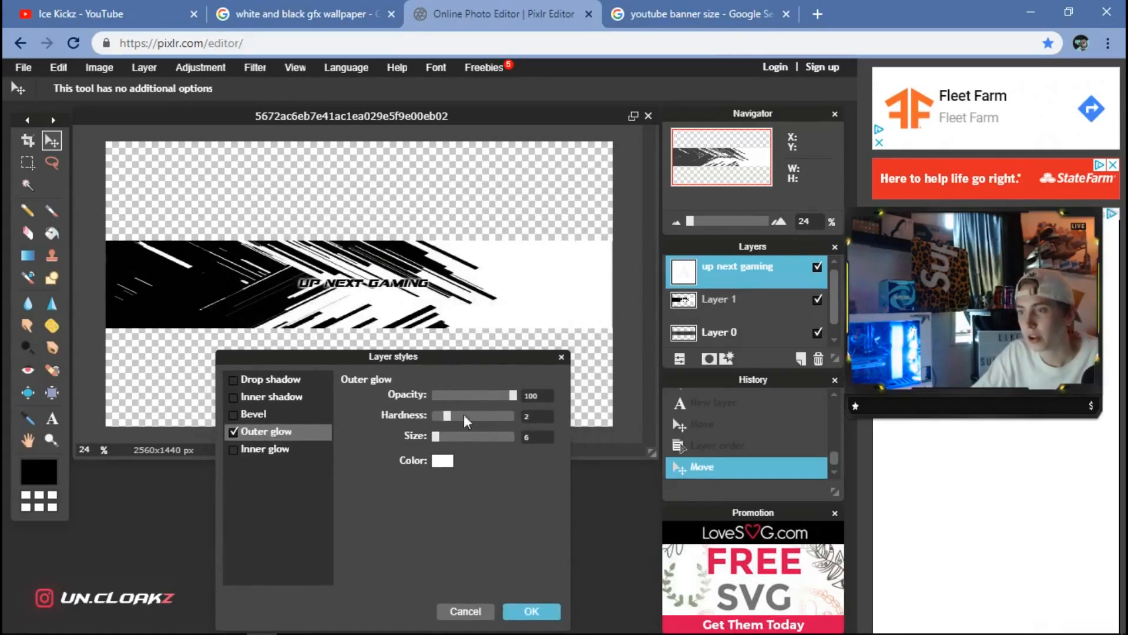
click(505, 415)
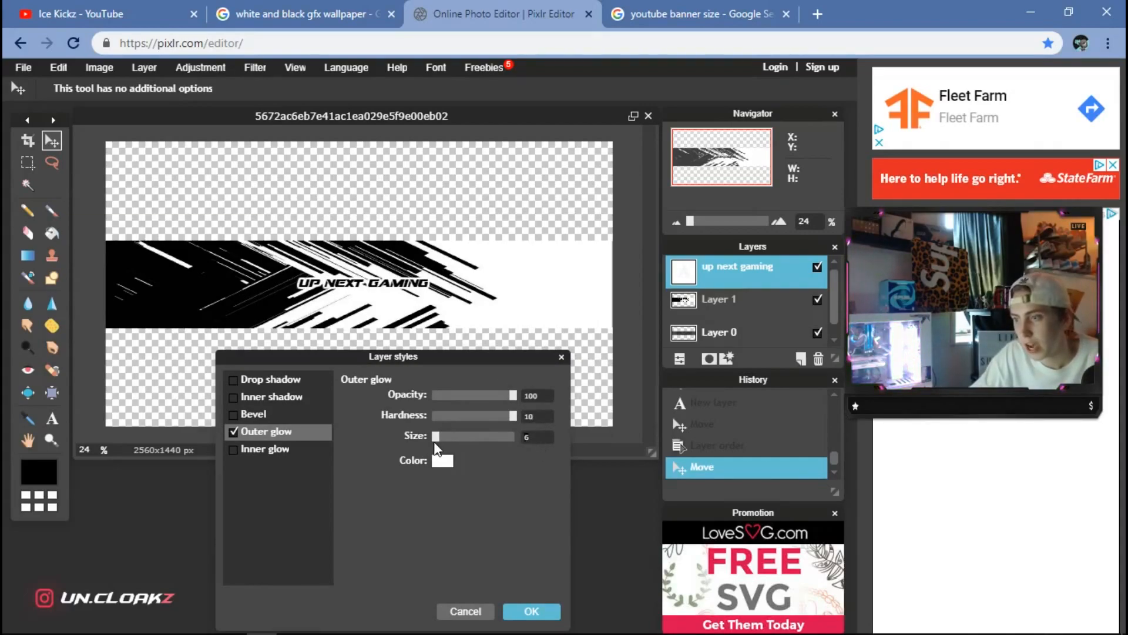
text(8)
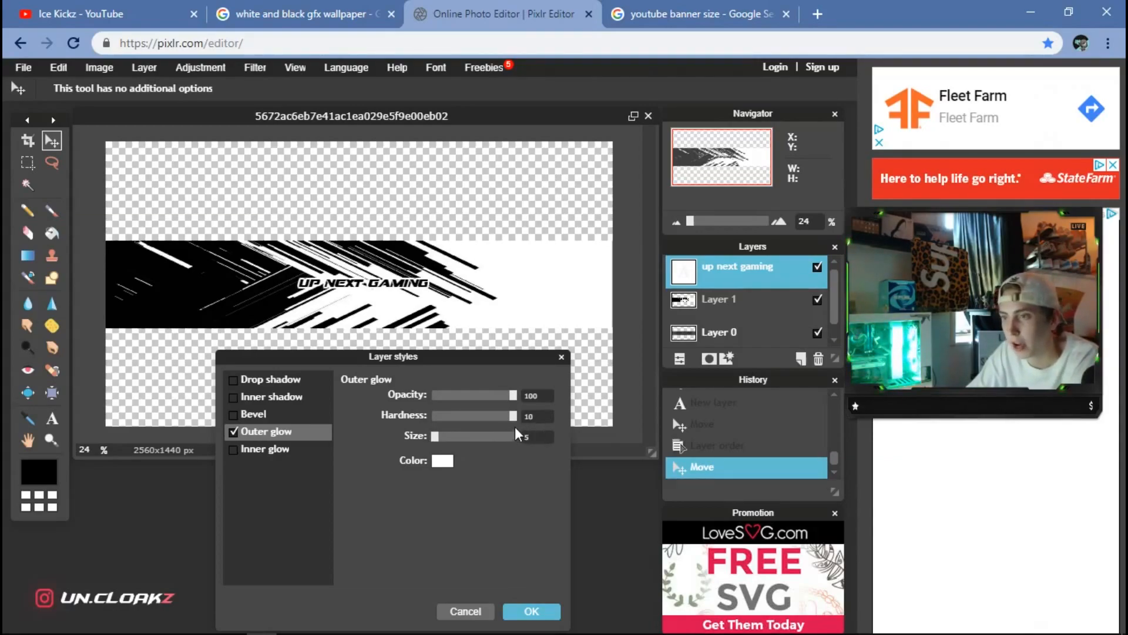
click(529, 611)
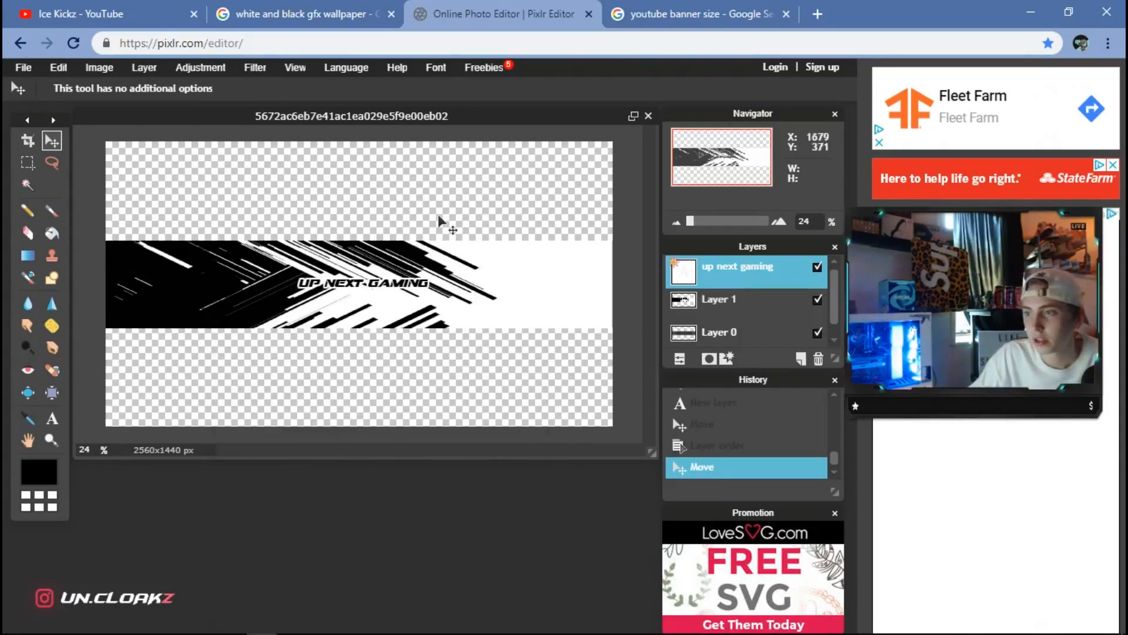
scroll(353, 297, up, 4)
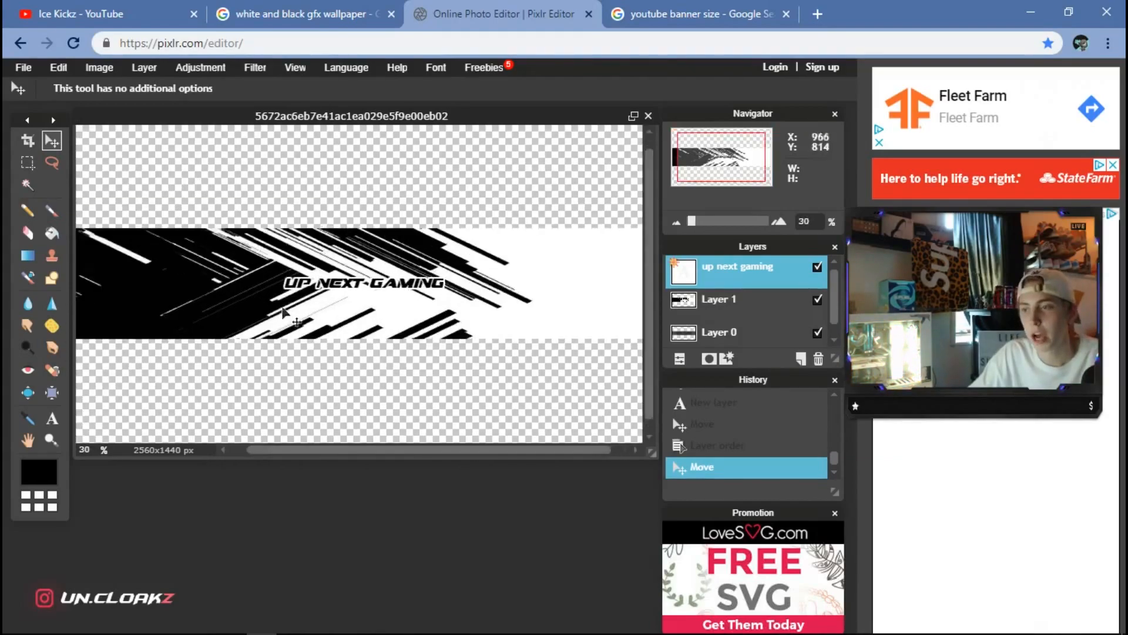
scroll(386, 319, down, 4)
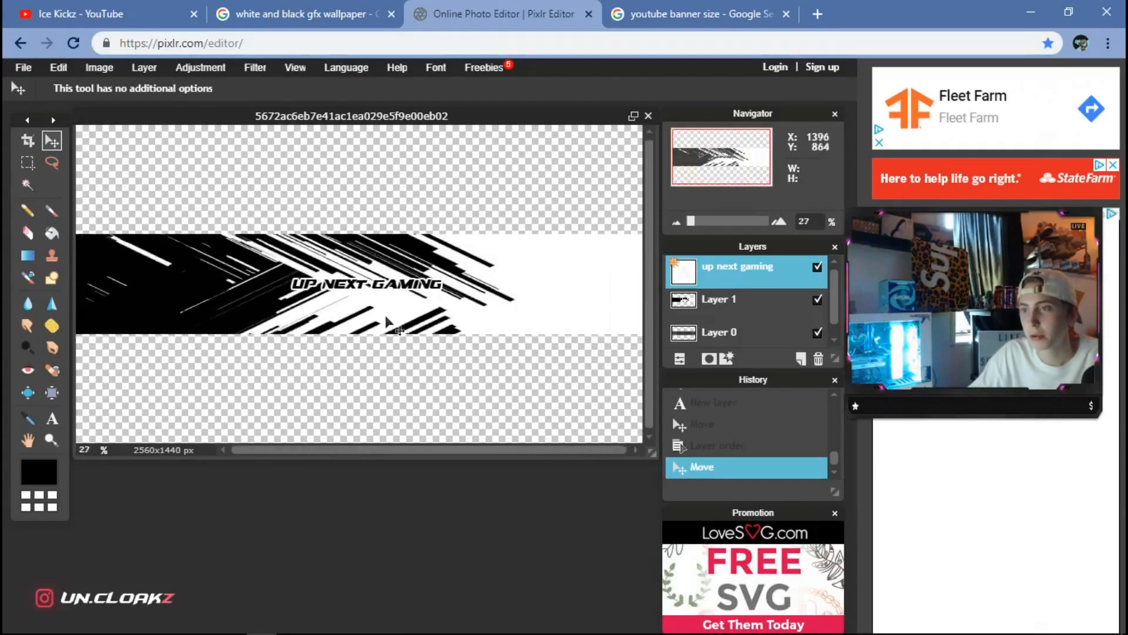
- Raise template Layer 0 above the wallpaper to check the text against the safe area, and put Layer 1 back above it
click(743, 334)
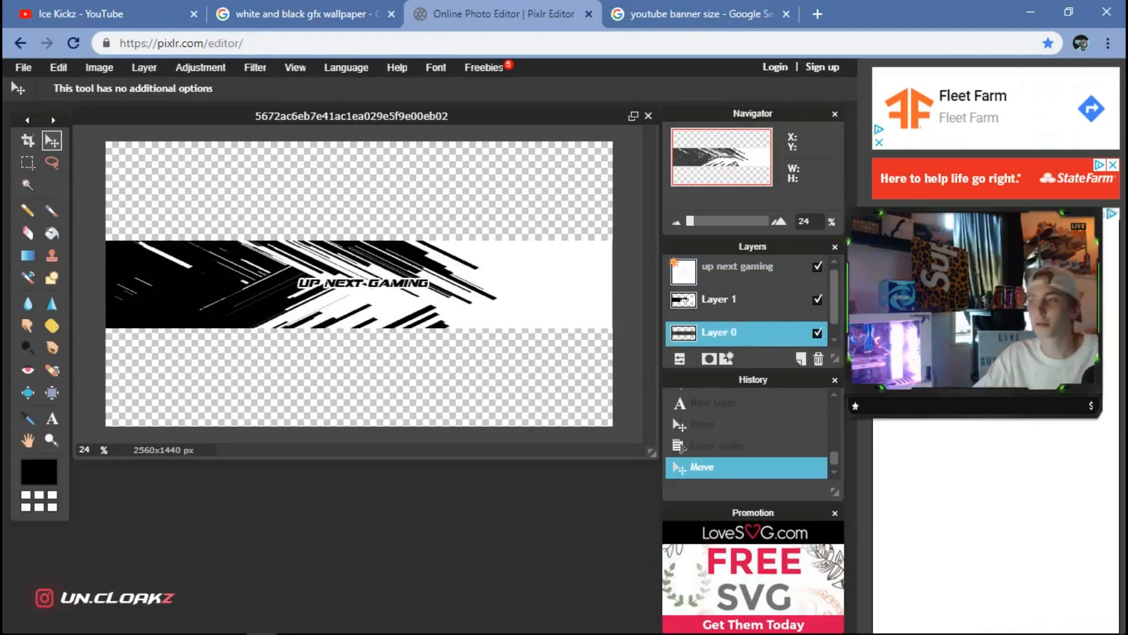
drag(729, 332, 729, 294)
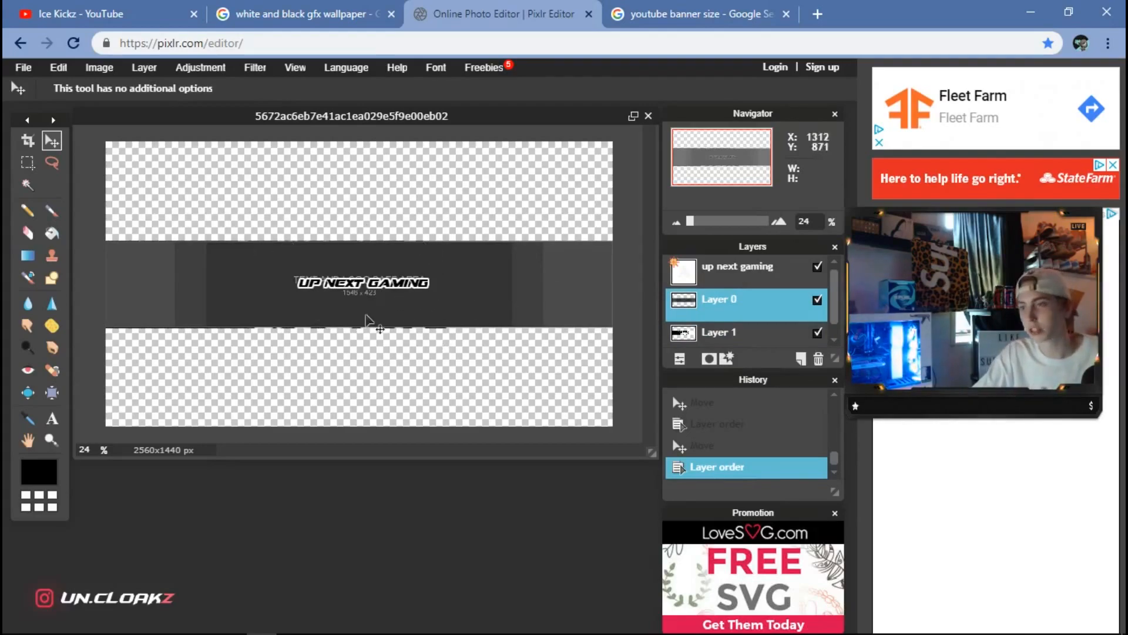
drag(724, 338, 746, 305)
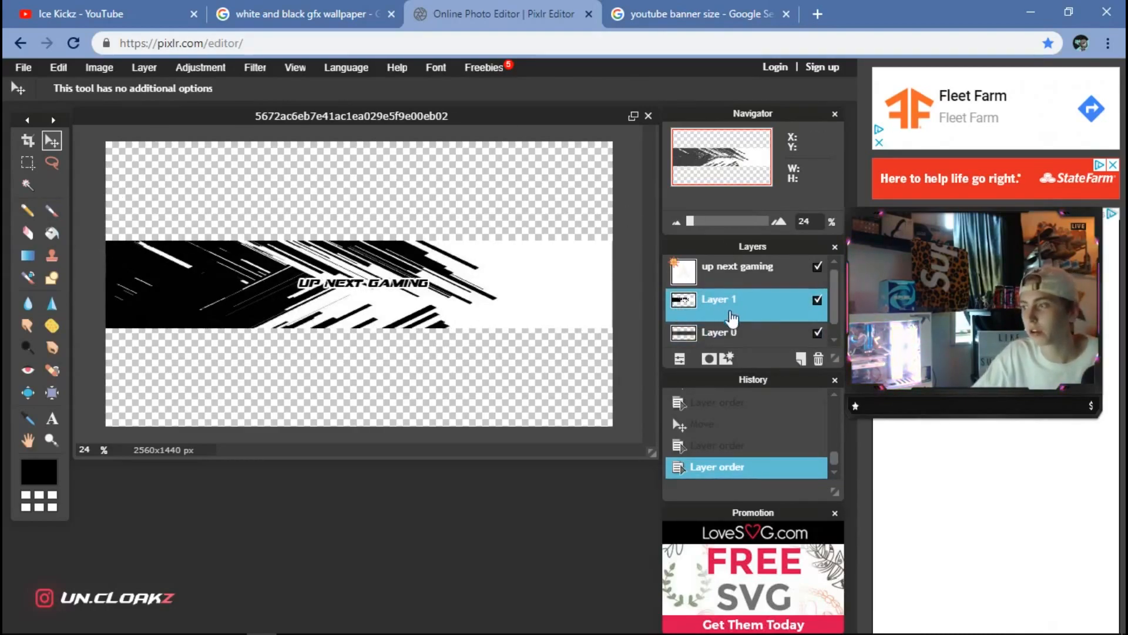
- Select the "up next gaming" layer and nudge the text down within the wallpaper band to make room above it
click(747, 275)
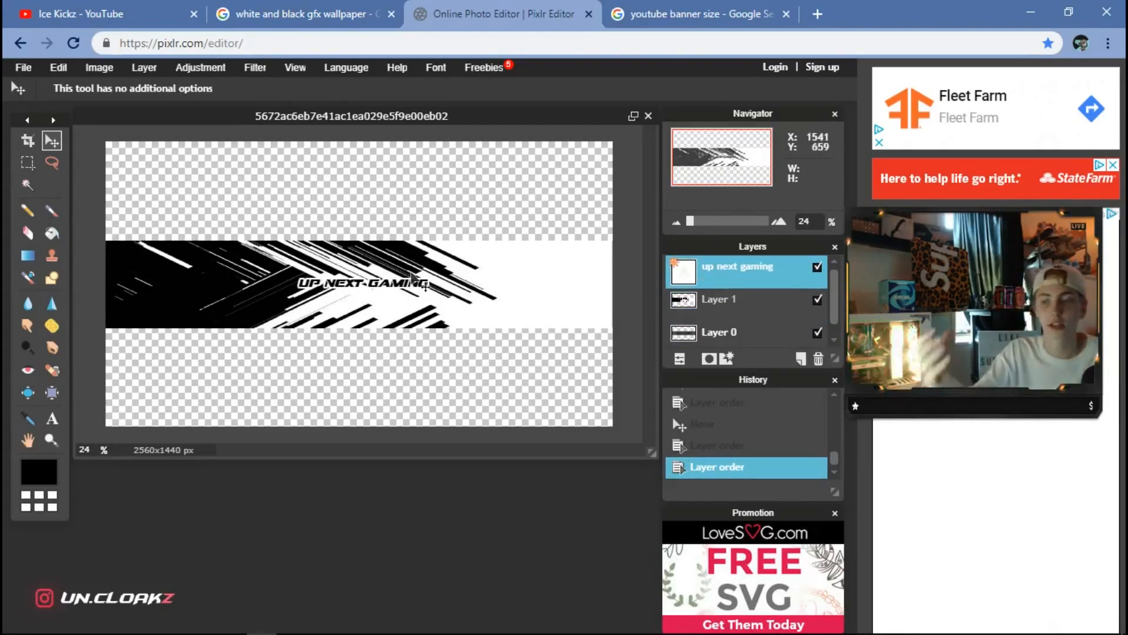
key(Down)
key(Down)
key(Down)
key(Down)
key(Down)
key(Down)
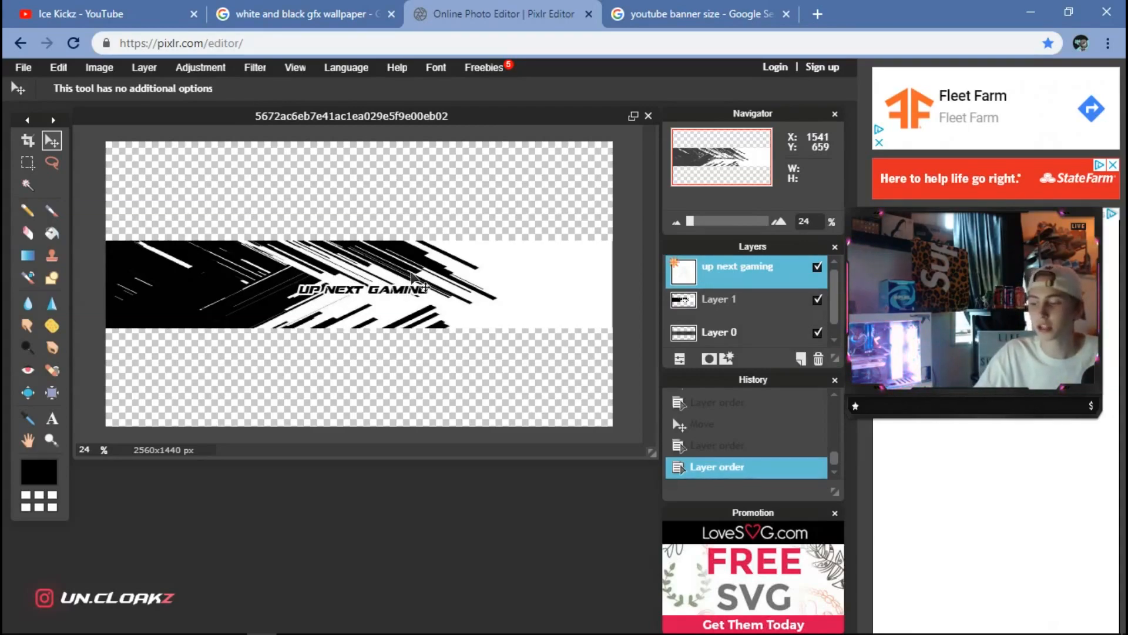
key(Down)
key(Down)
key(Down)
key(Down)
key(Down)
key(Down)
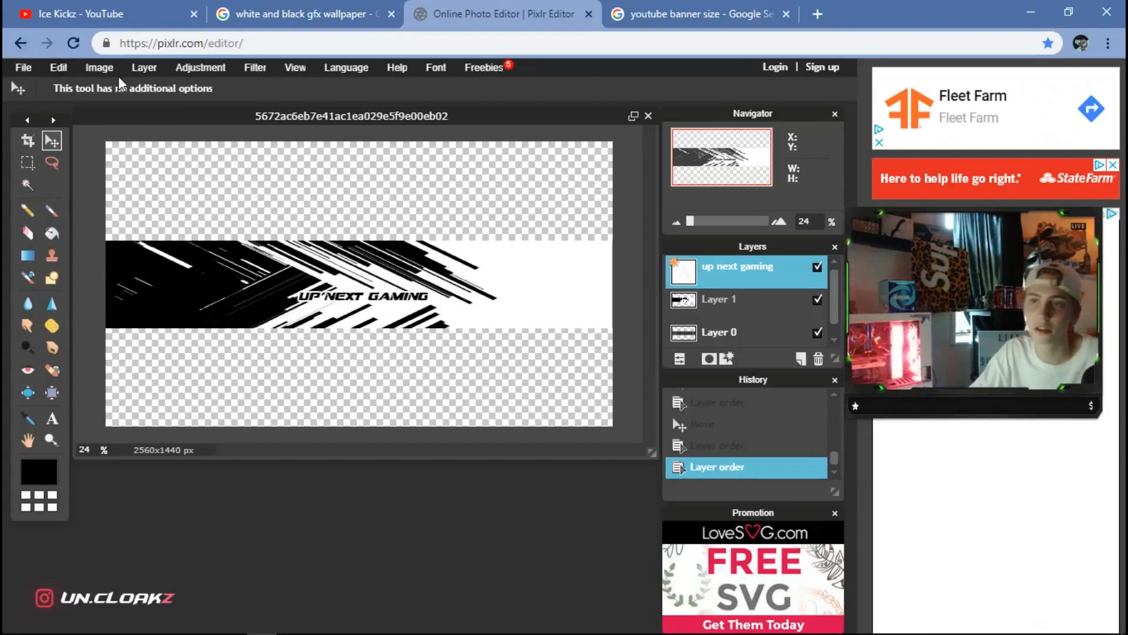
- Import the "png logo 2" image from the Desktop's PFP folder as a new layer
click(144, 68)
click(179, 137)
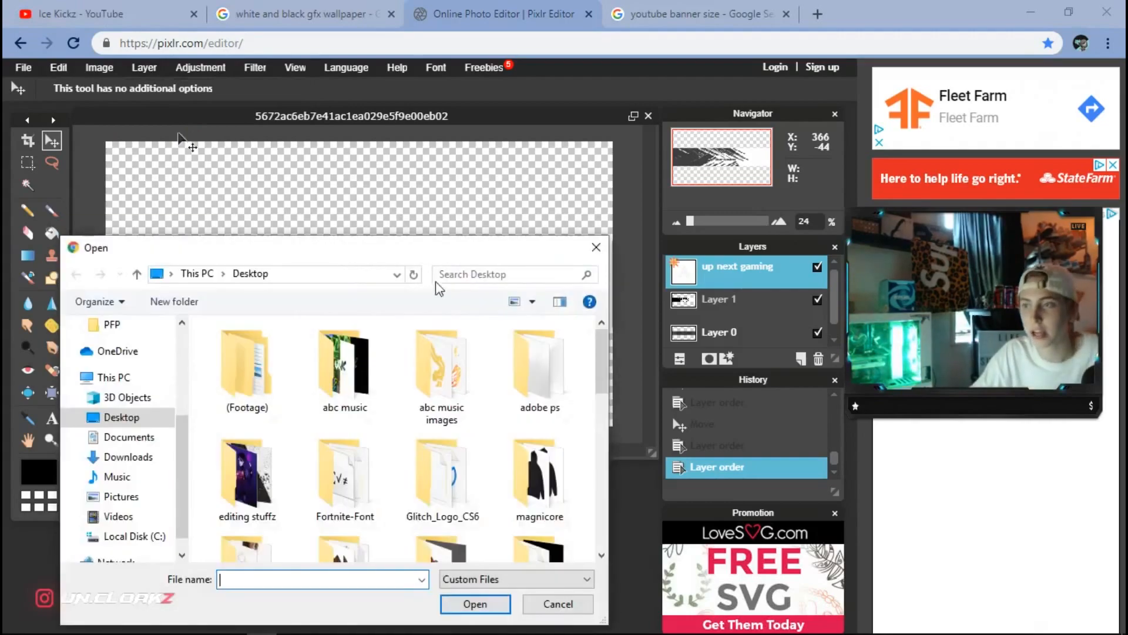
scroll(390, 411, down, 3)
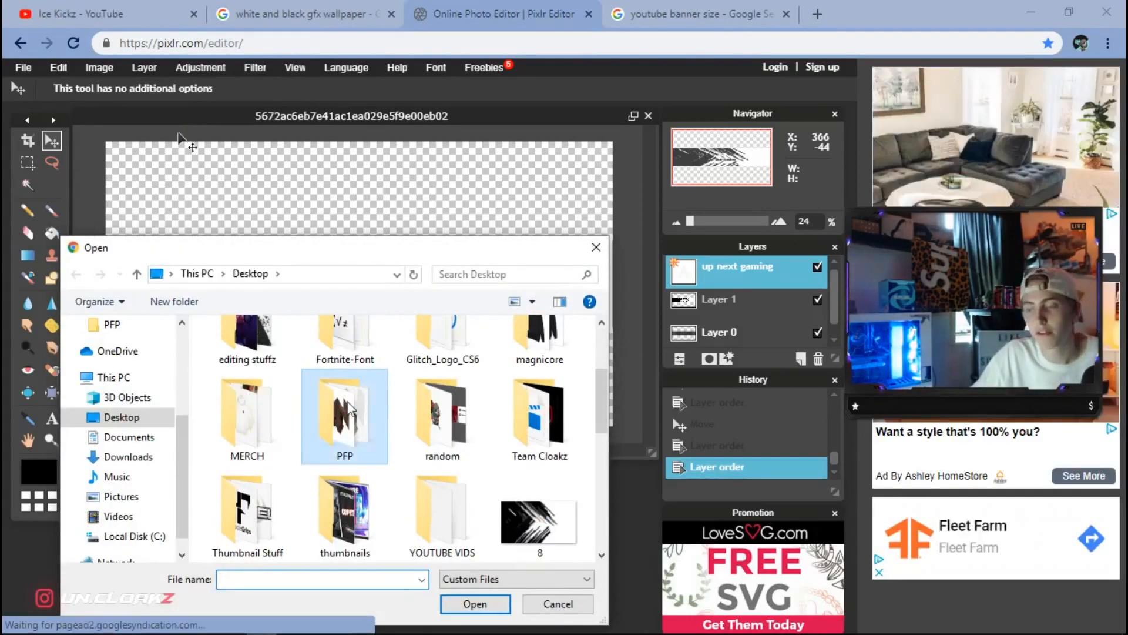
double_click(350, 410)
scroll(435, 400, down, 10)
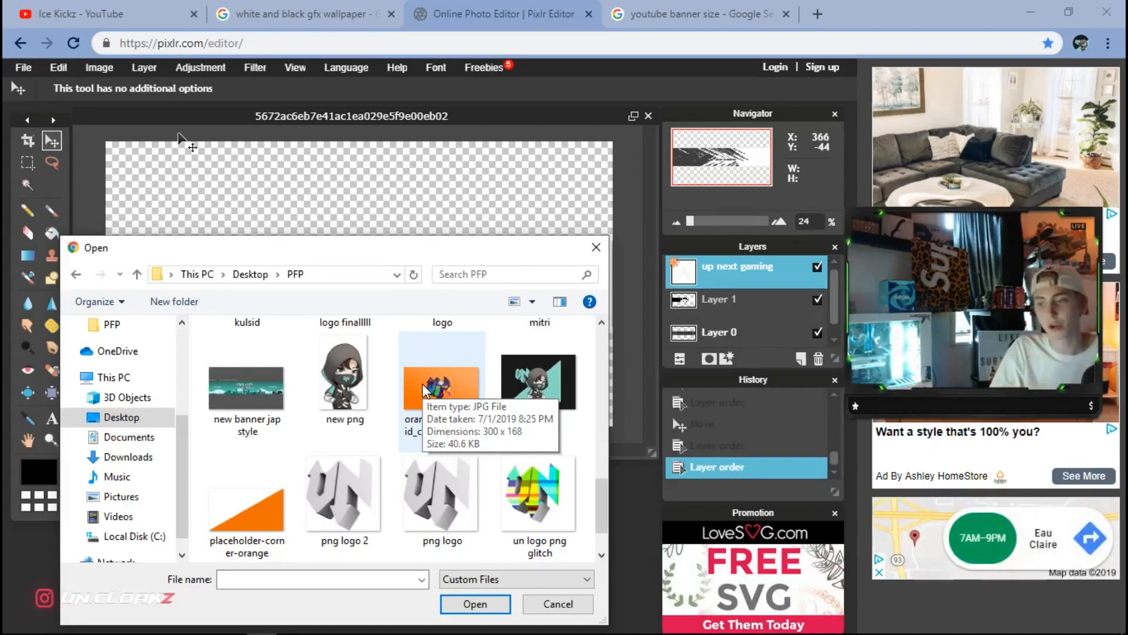
double_click(343, 480)
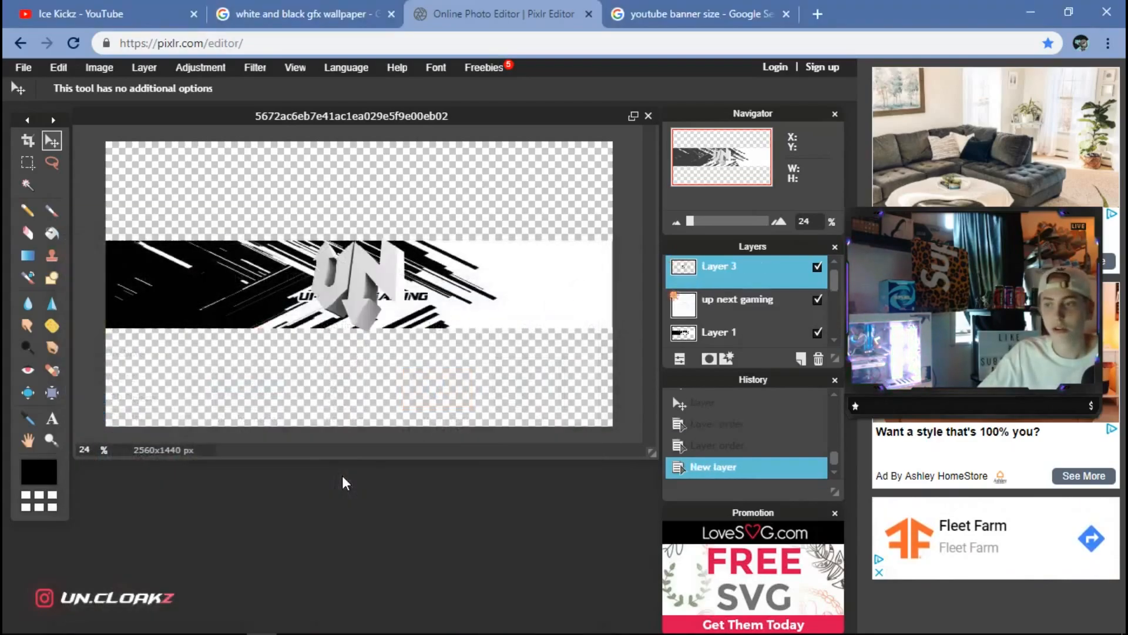
- Scale the UN logo down with Free transform and place it just above the "up next gaming" text
drag(369, 306, 363, 340)
click(57, 64)
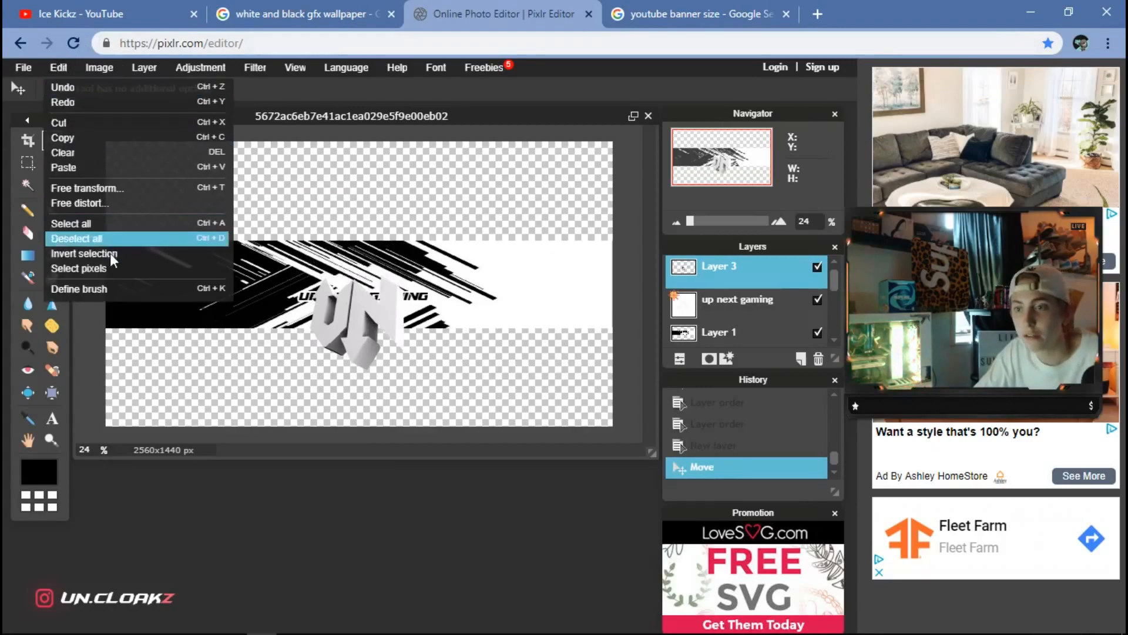
click(108, 192)
drag(405, 275, 391, 249)
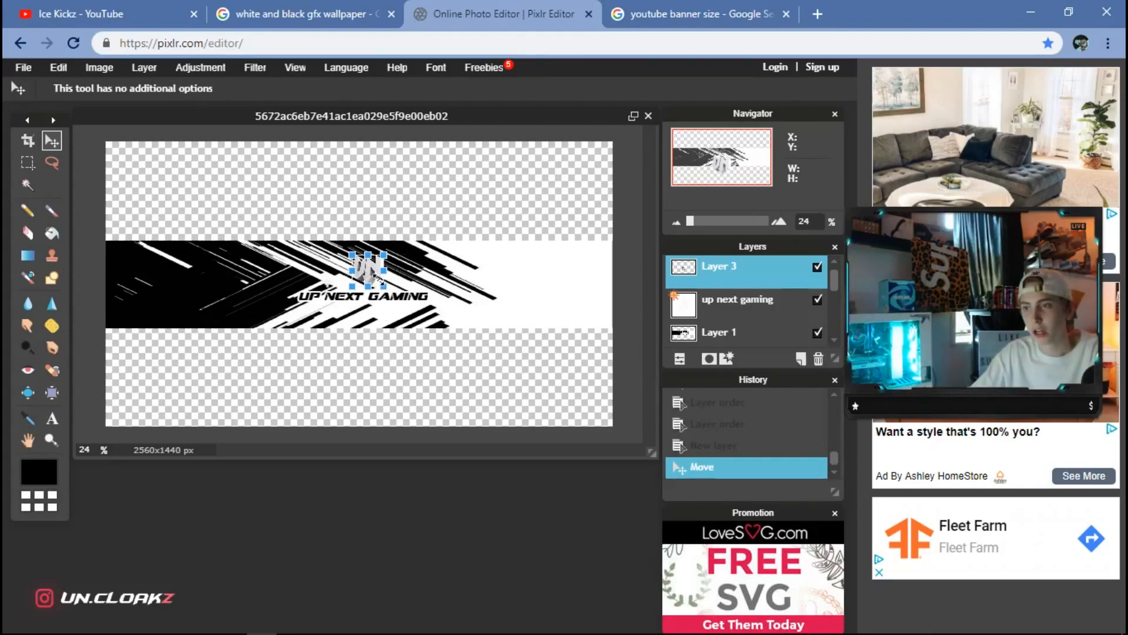
key(Return)
- Nudge the UN logo slightly up and to the left, and check its placement above the text
scroll(376, 263, up, 4)
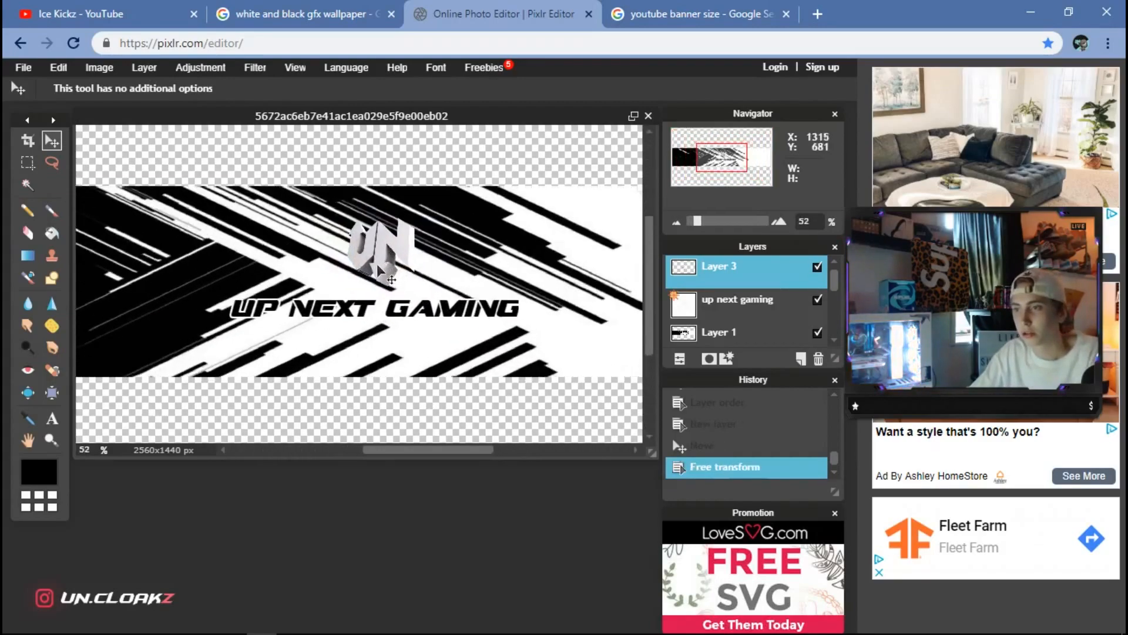
mouse_move(391, 255)
mouse_down()
mouse_move(382, 239)
mouse_move(382, 250)
mouse_up()
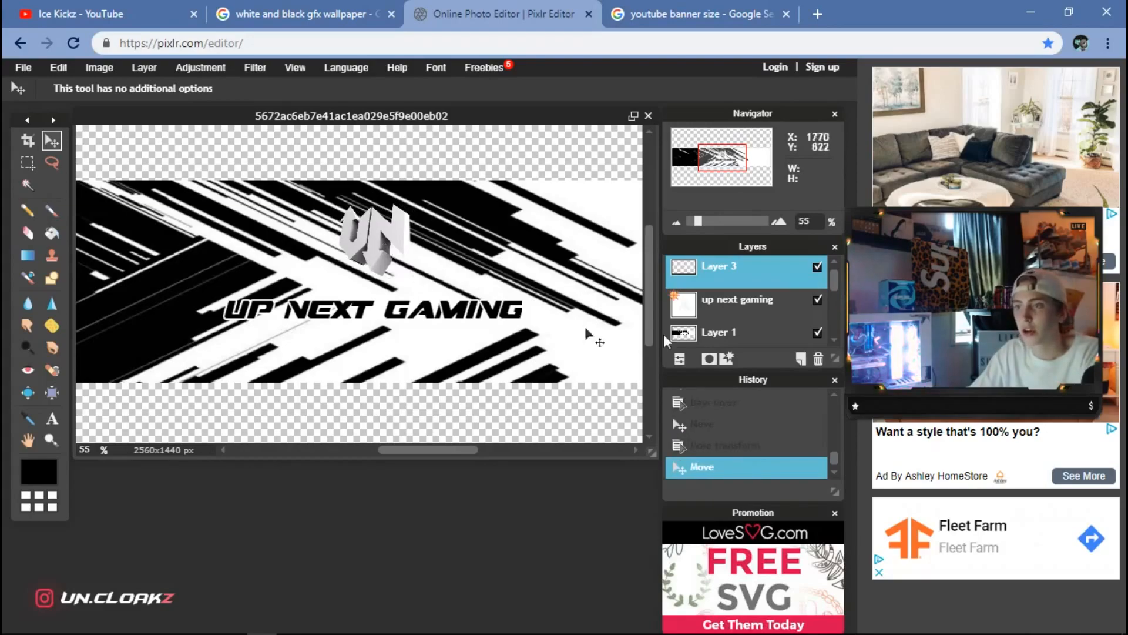
scroll(445, 289, down, 2)
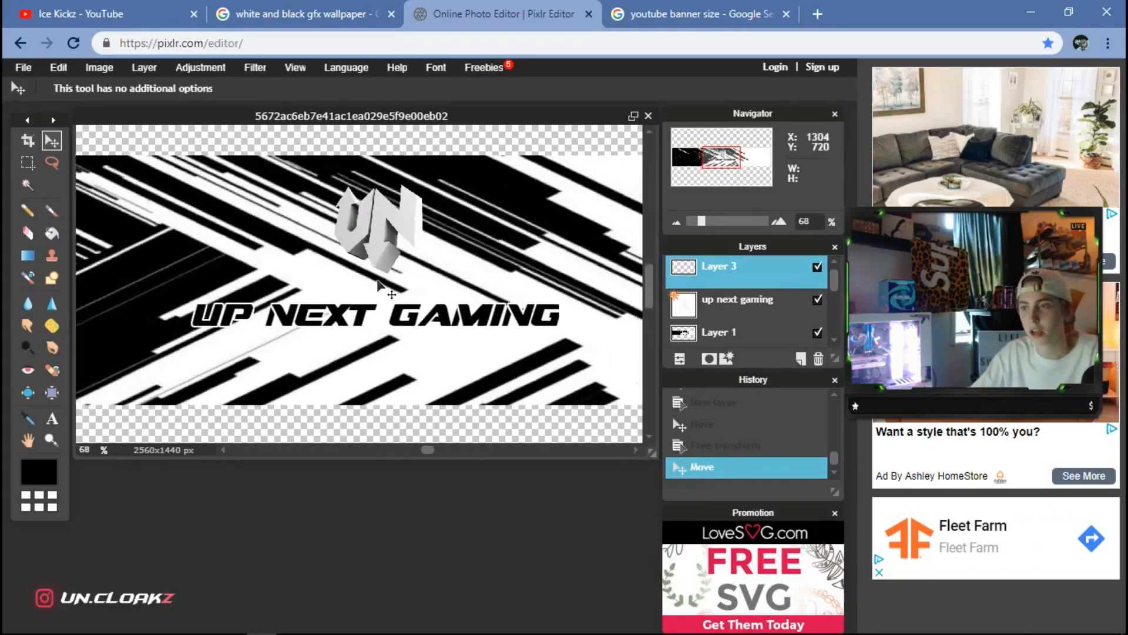
scroll(452, 294, down, 3)
scroll(459, 337, up, 2)
scroll(470, 300, down, 1)
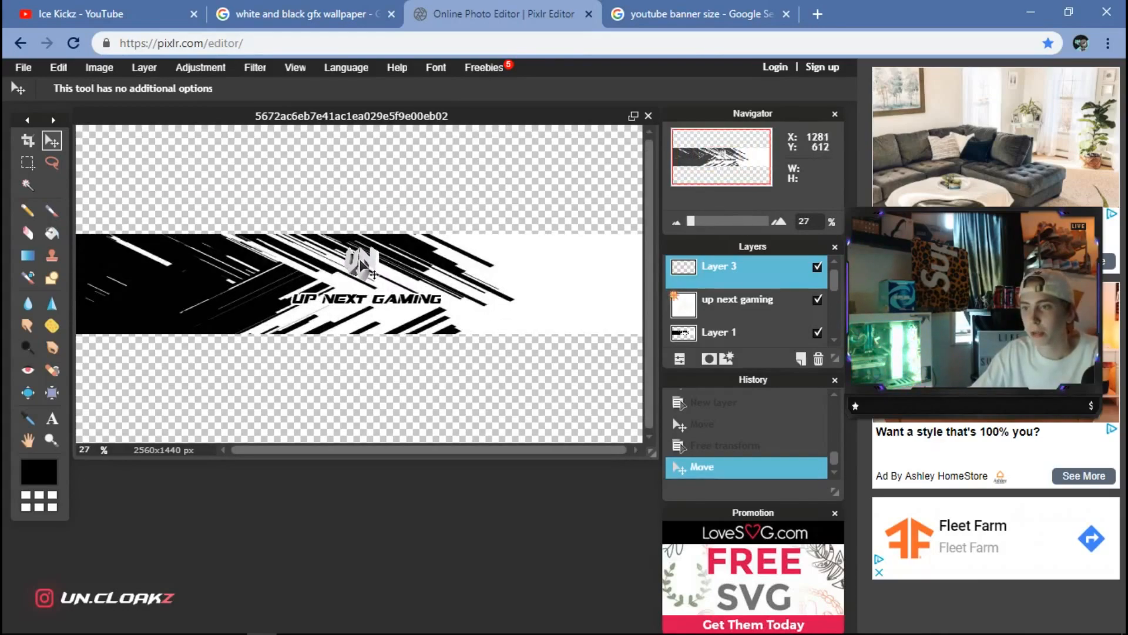
- Try the Emboss filter on the UN logo's layer, inspect the logo and undo the filter
click(262, 68)
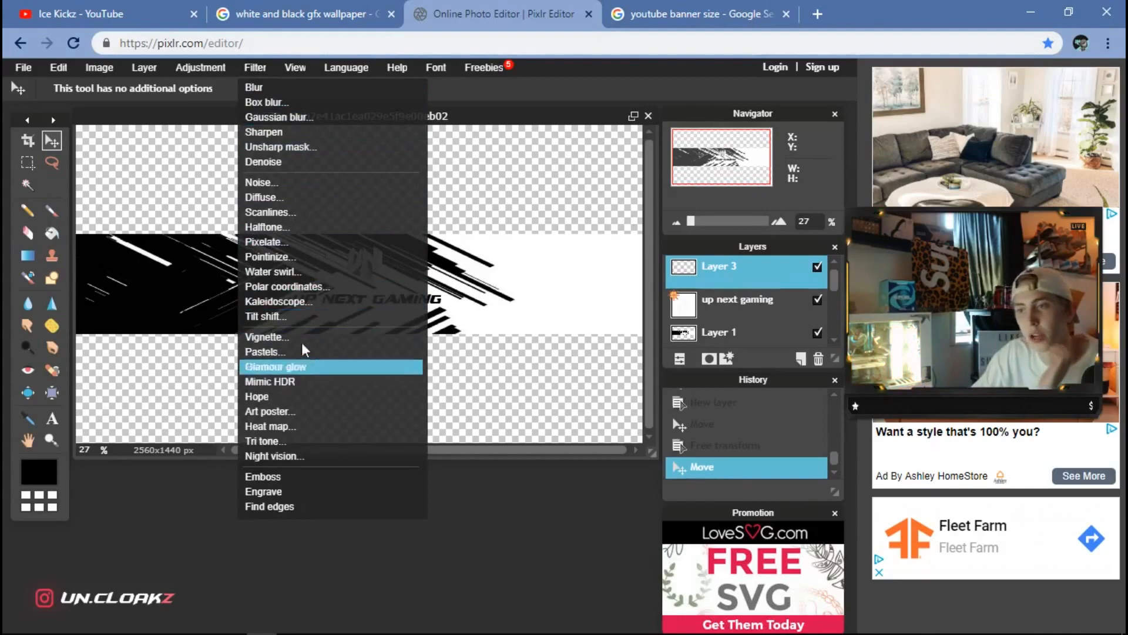
click(319, 477)
scroll(372, 297, up, 5)
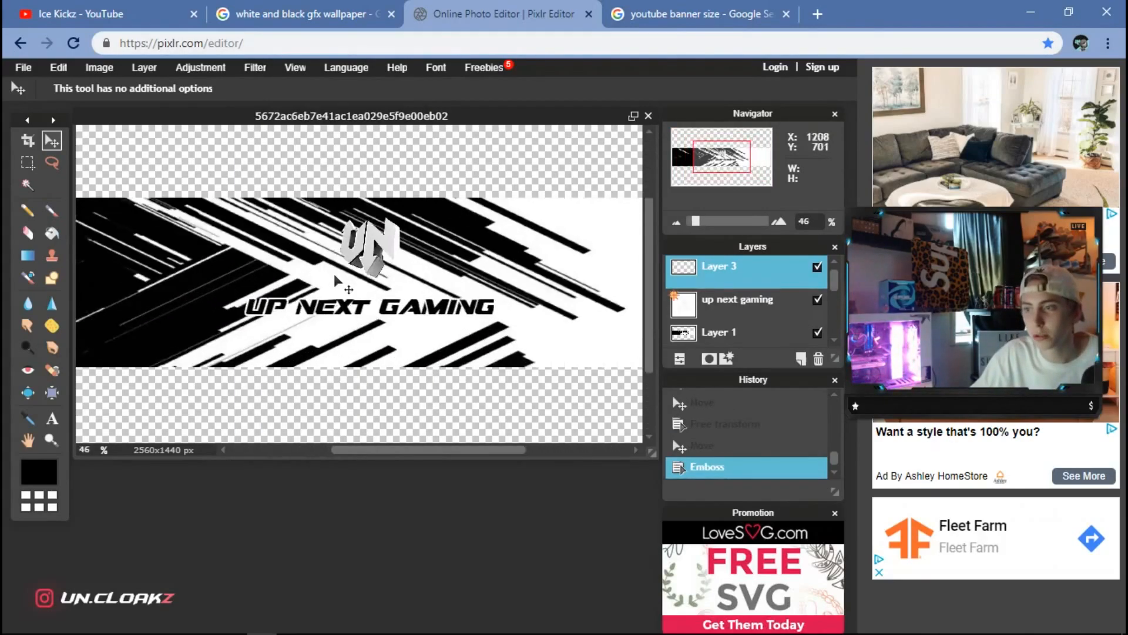
scroll(372, 297, down, 5)
click(71, 66)
click(76, 89)
- Try the Engrave filter on the UN logo's layer, inspect the logo and undo the filter
click(258, 68)
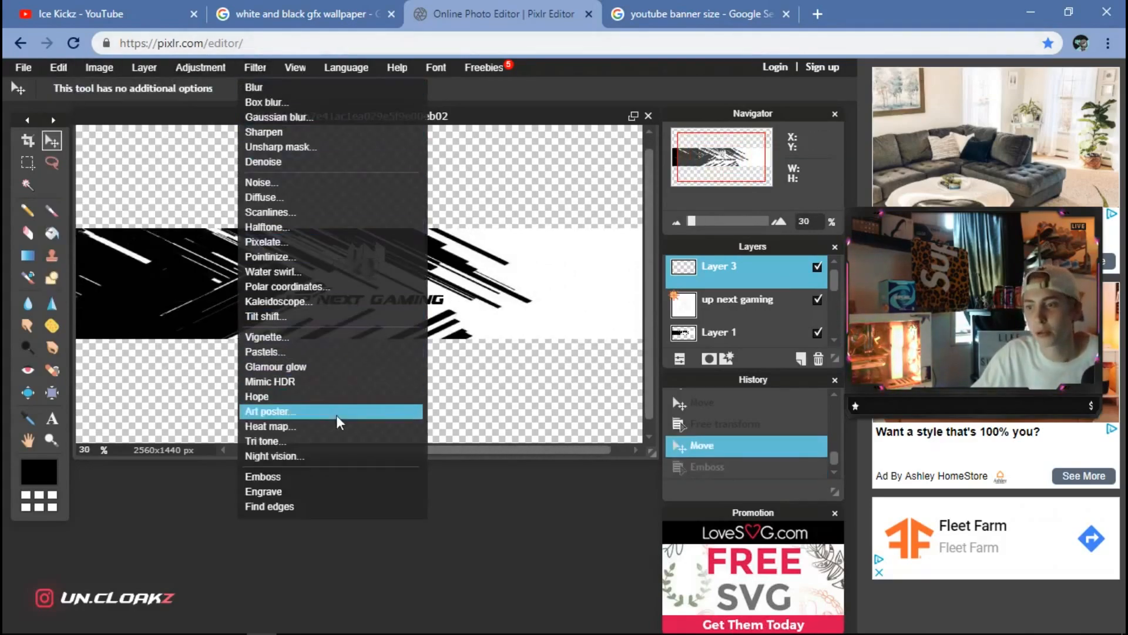
click(323, 490)
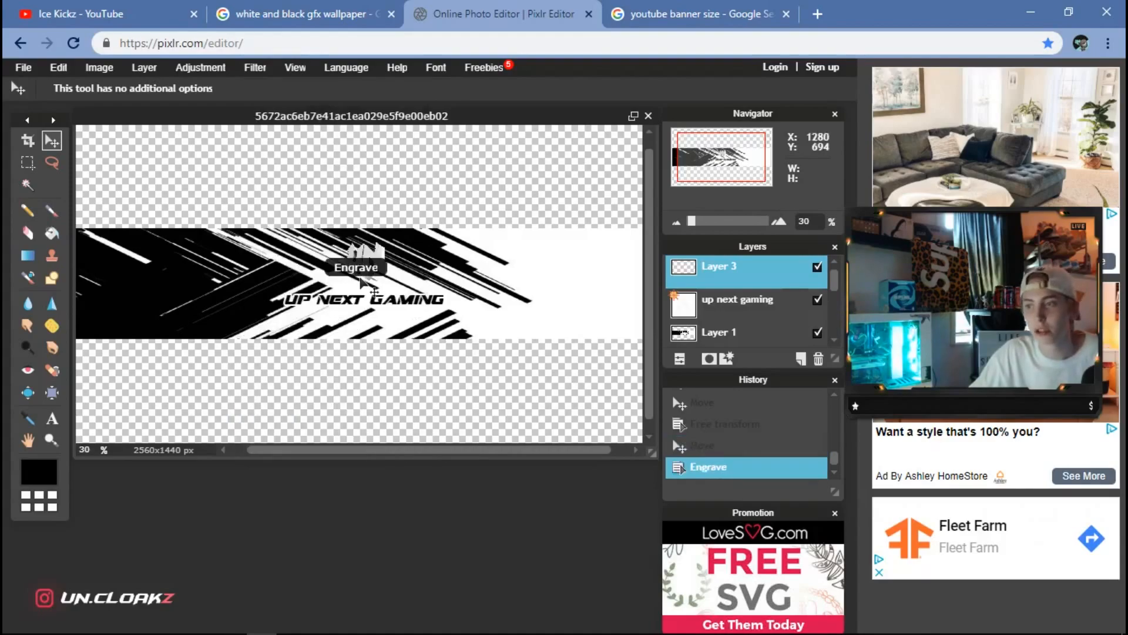
scroll(383, 268, up, 3)
scroll(383, 268, up, 3)
scroll(383, 268, down, 4)
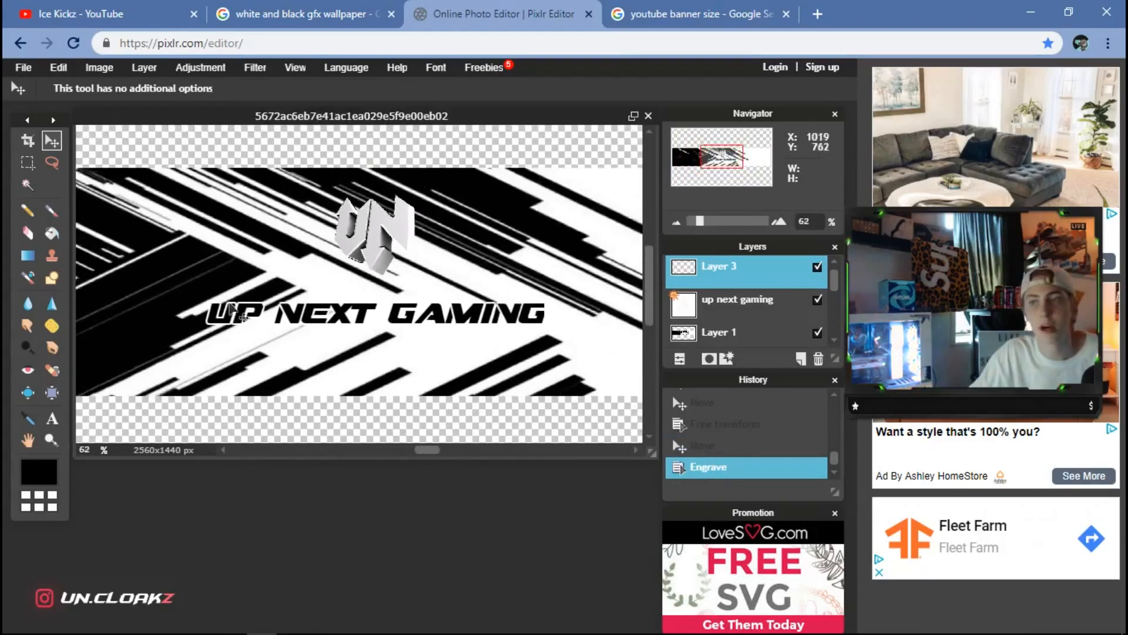
click(57, 65)
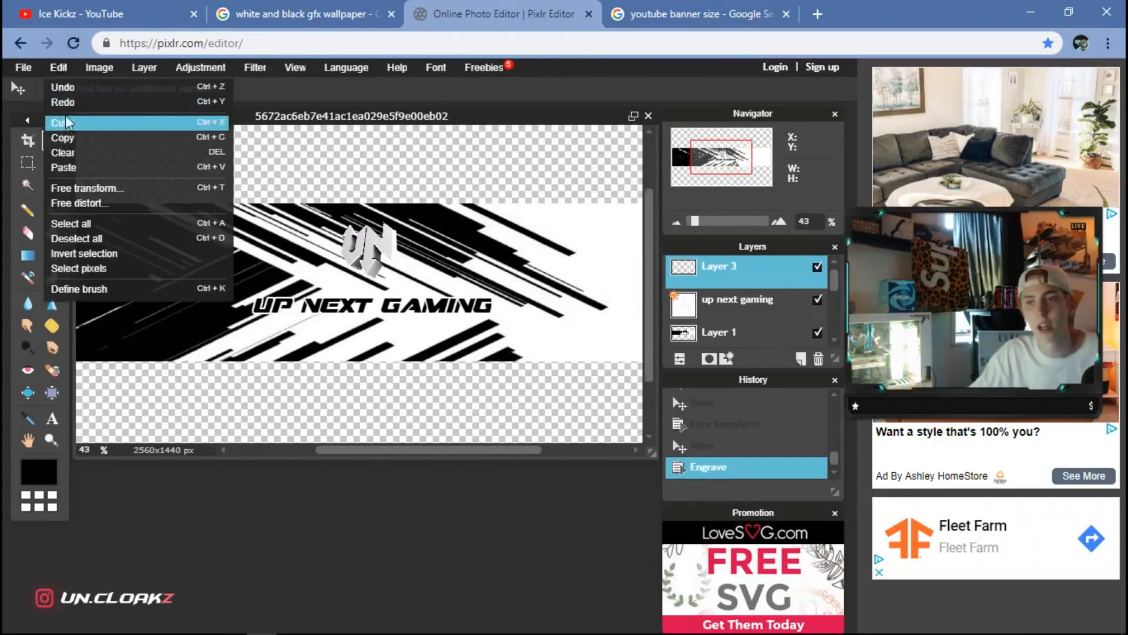
click(90, 87)
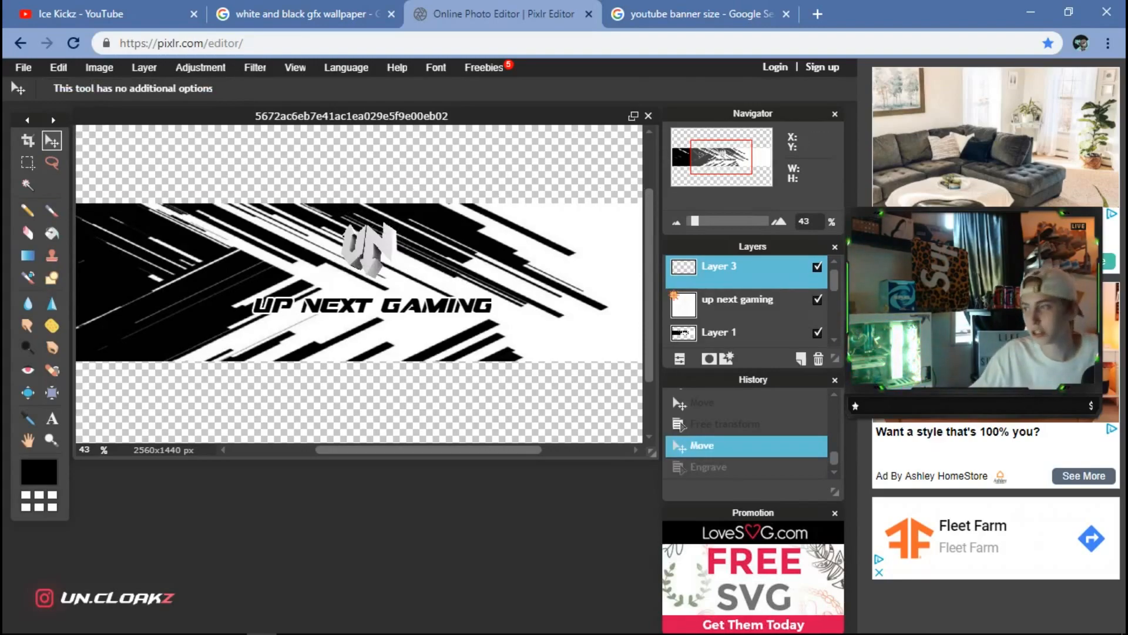
- Enable a drop shadow and an outer glow on the UN logo's layer and set the glow colour to black, 000000
right_click(786, 283)
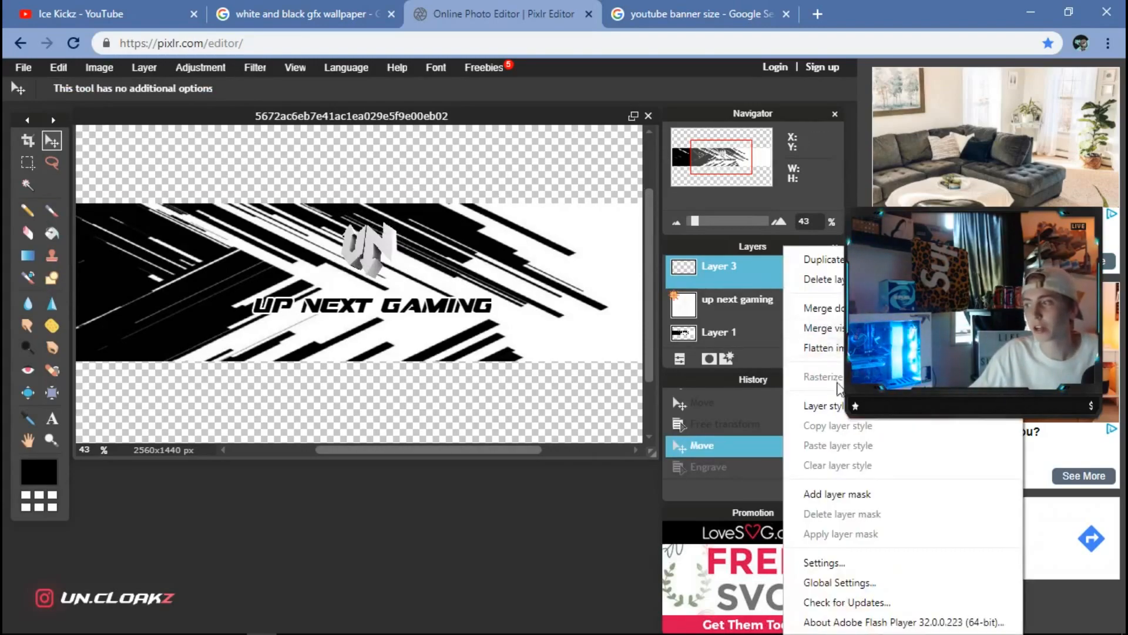
click(800, 405)
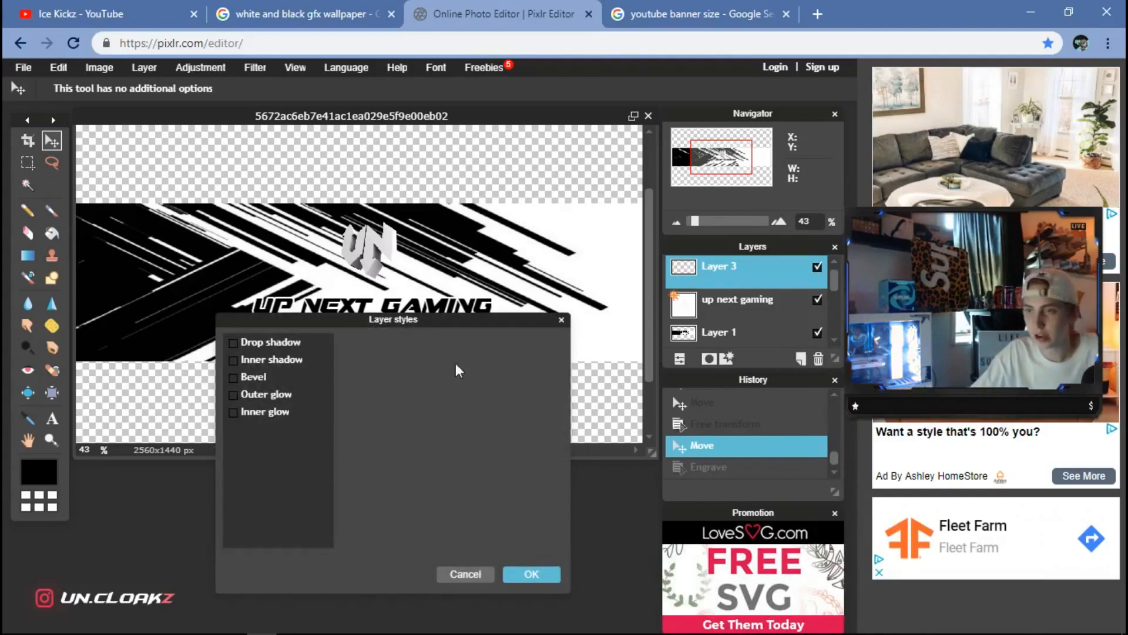
click(263, 392)
click(264, 343)
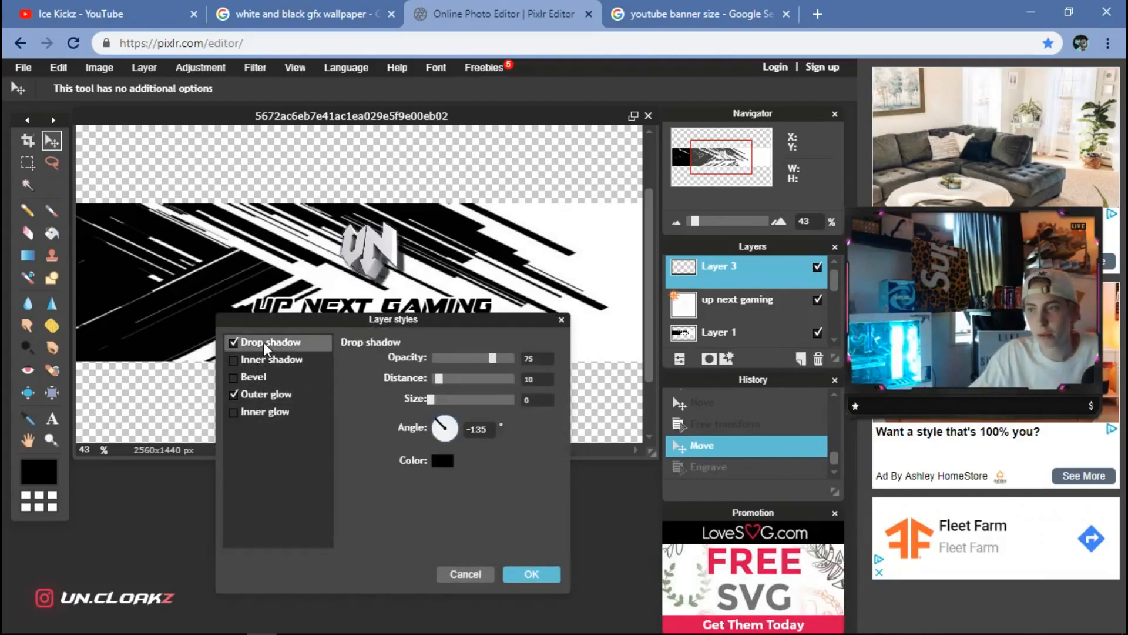
click(234, 394)
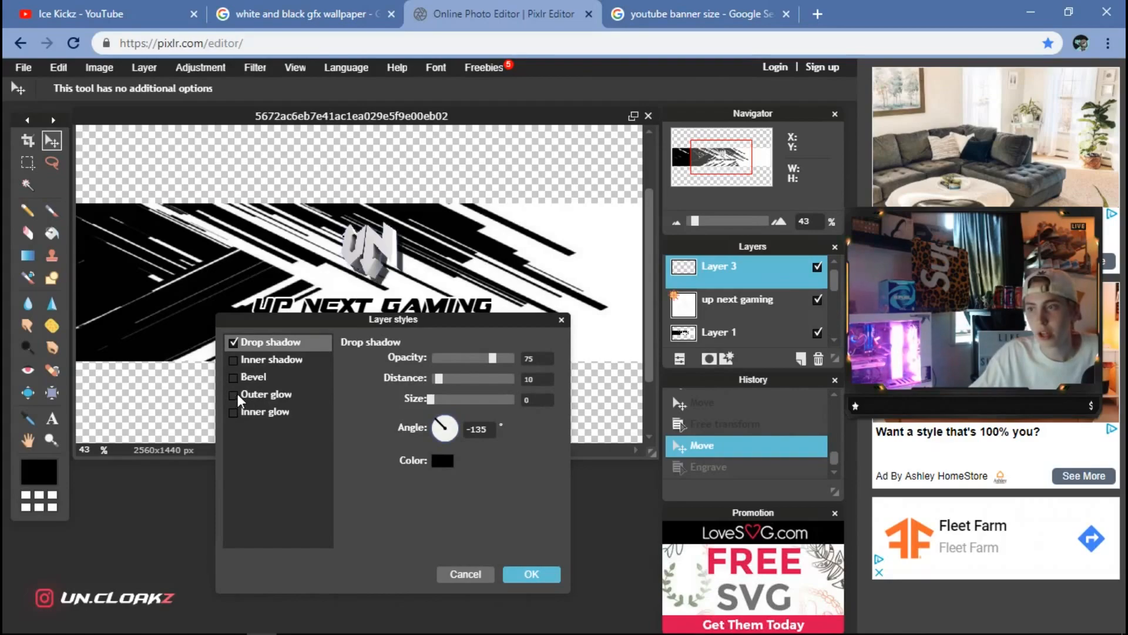
click(250, 396)
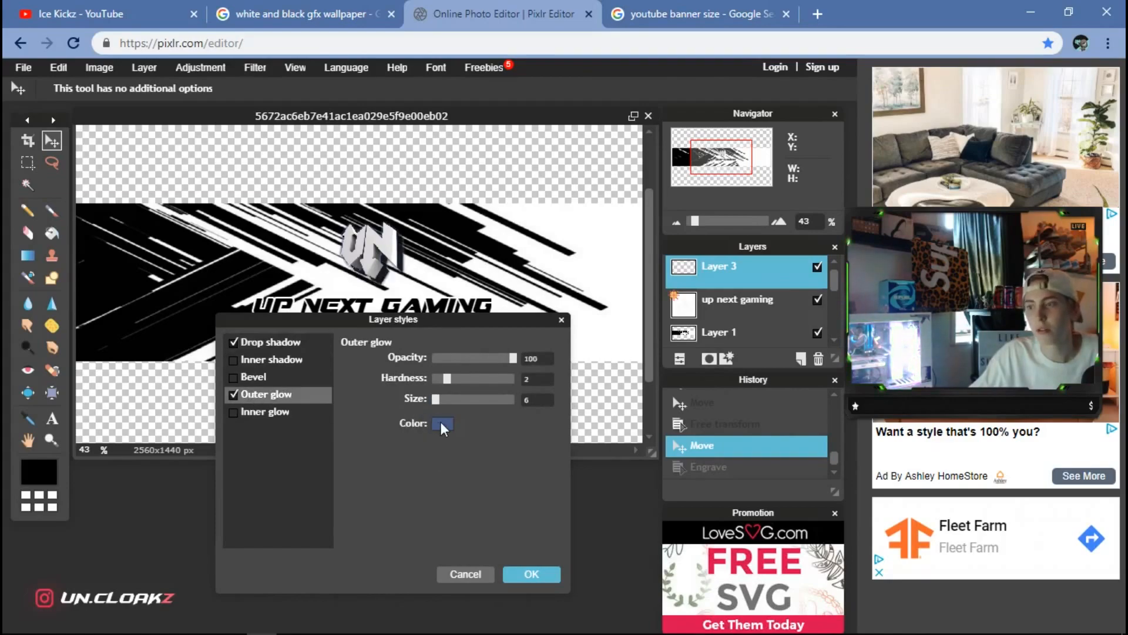
click(441, 424)
drag(266, 422, 235, 421)
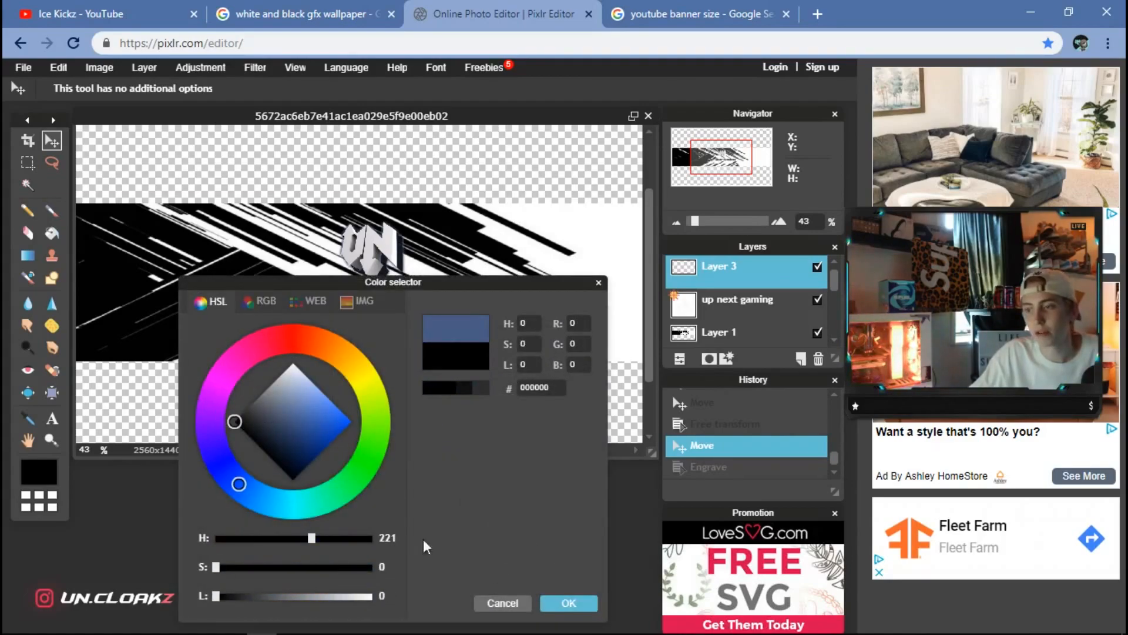
click(571, 603)
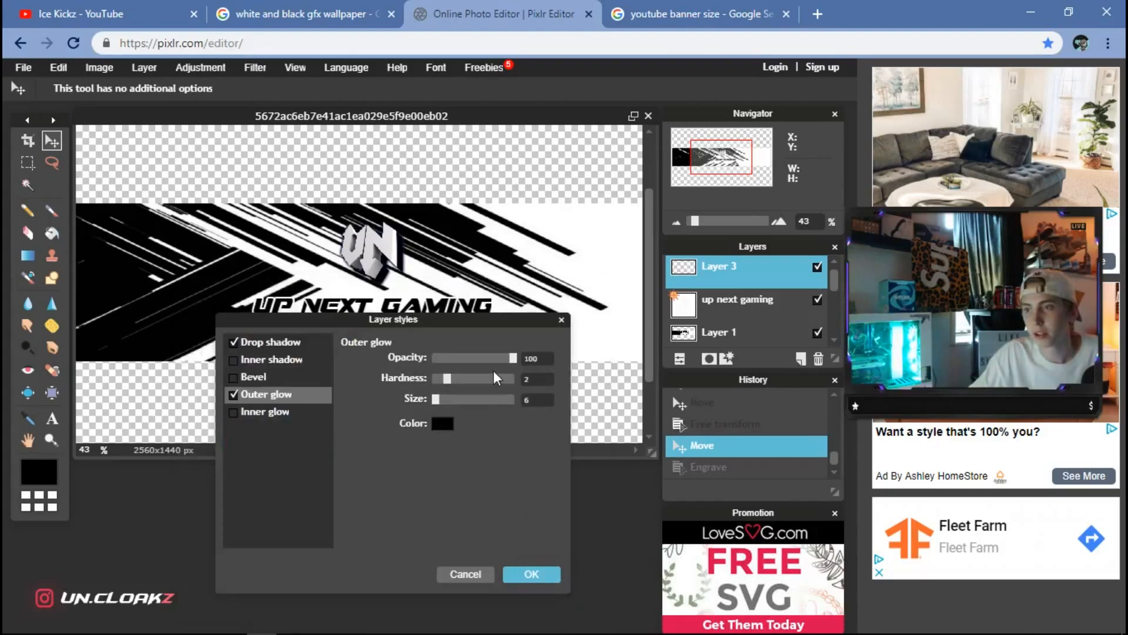
- Set the UN logo's outer glow to size 6 and opacity 41, and apply the layer styles
drag(435, 400, 437, 400)
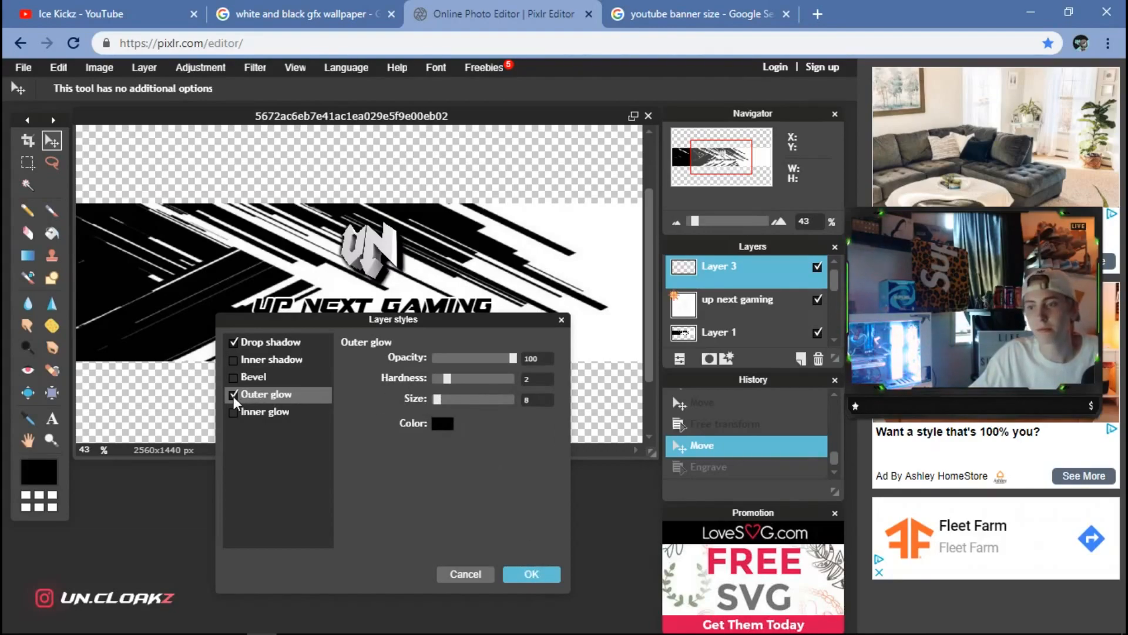
click(543, 402)
key(BackSpace)
text(6)
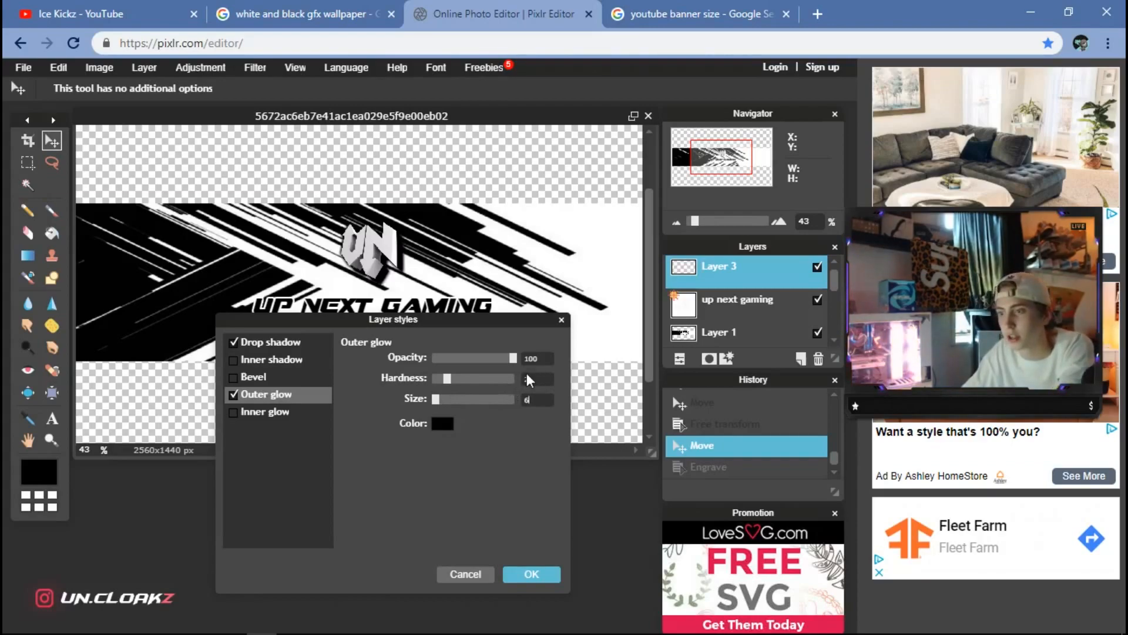
drag(513, 358, 468, 370)
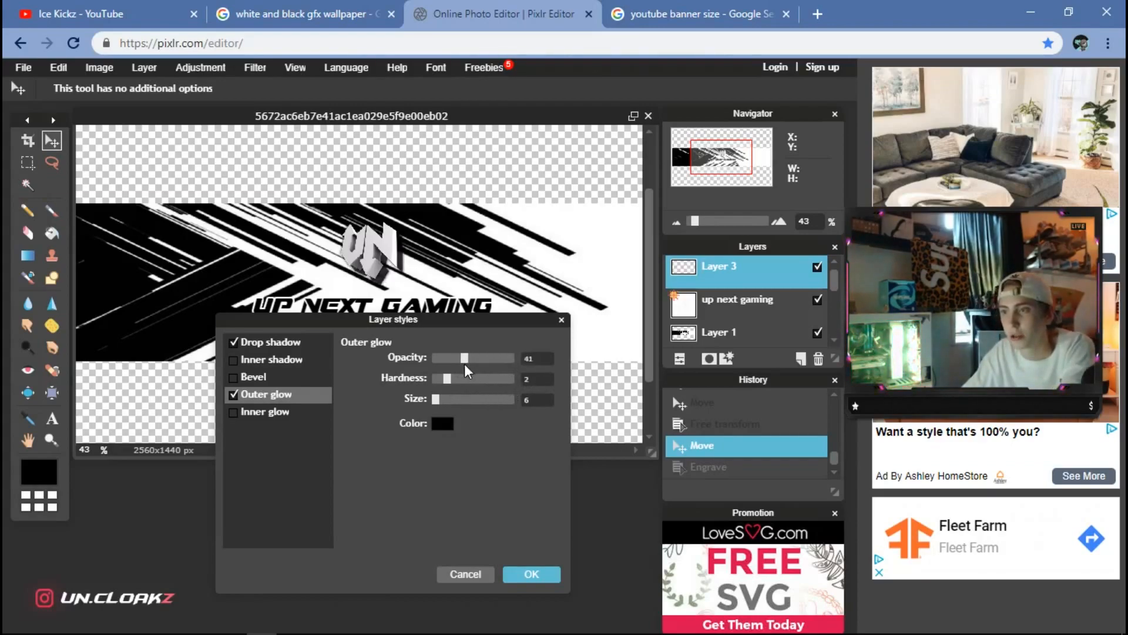
click(532, 575)
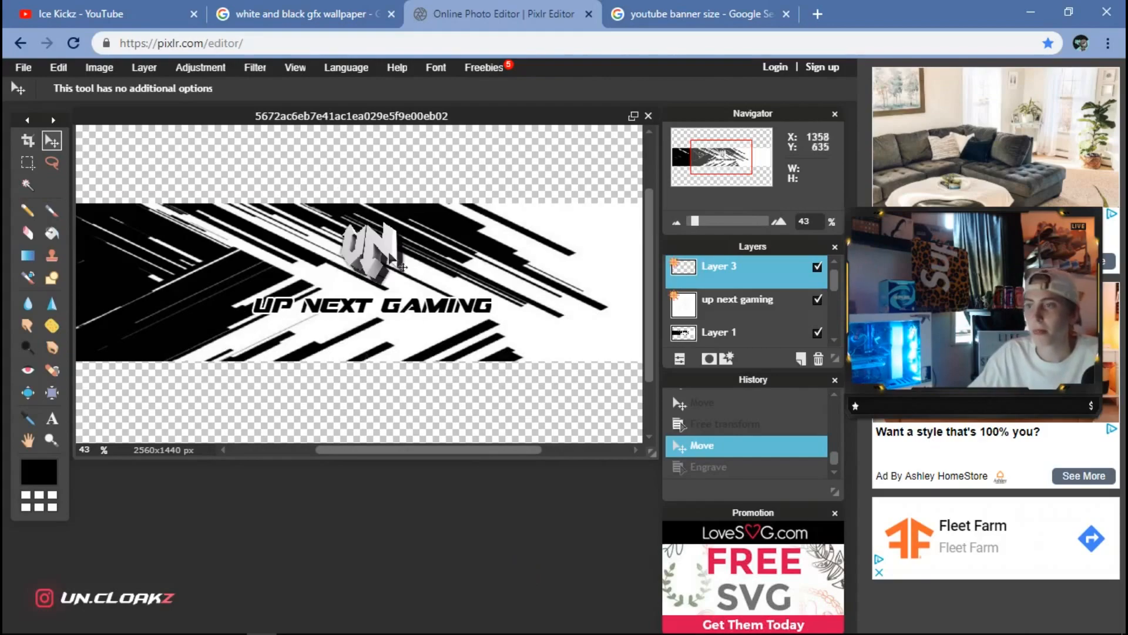
- Add a text object reading "upnextgaming" on the black area at the banner band's left end
scroll(418, 310, up, 1)
scroll(418, 309, down, 3)
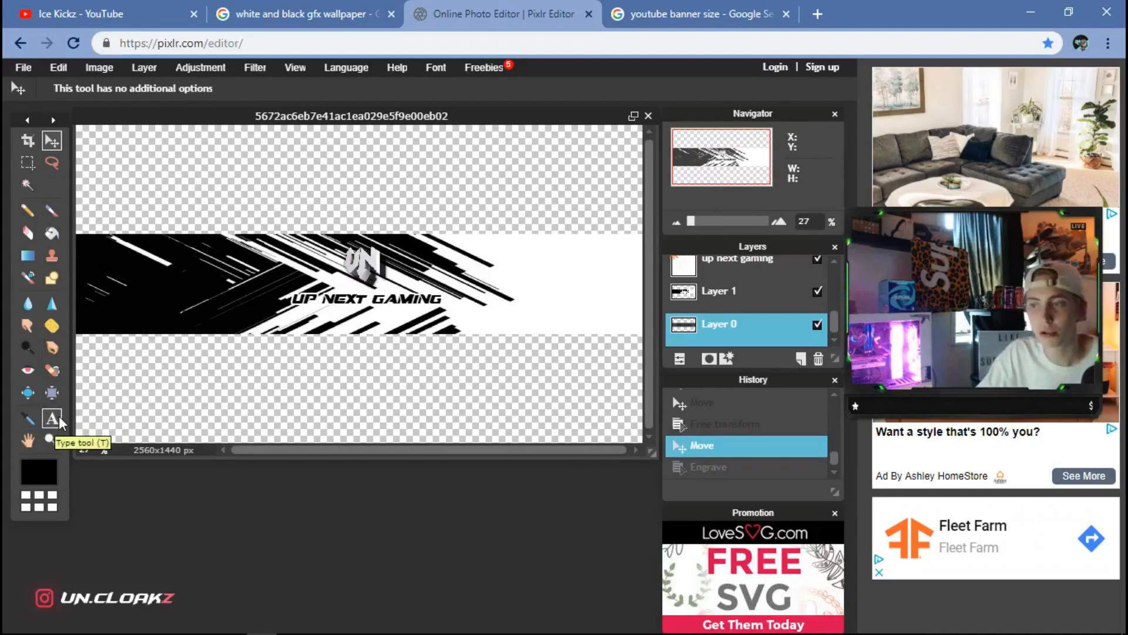
click(52, 418)
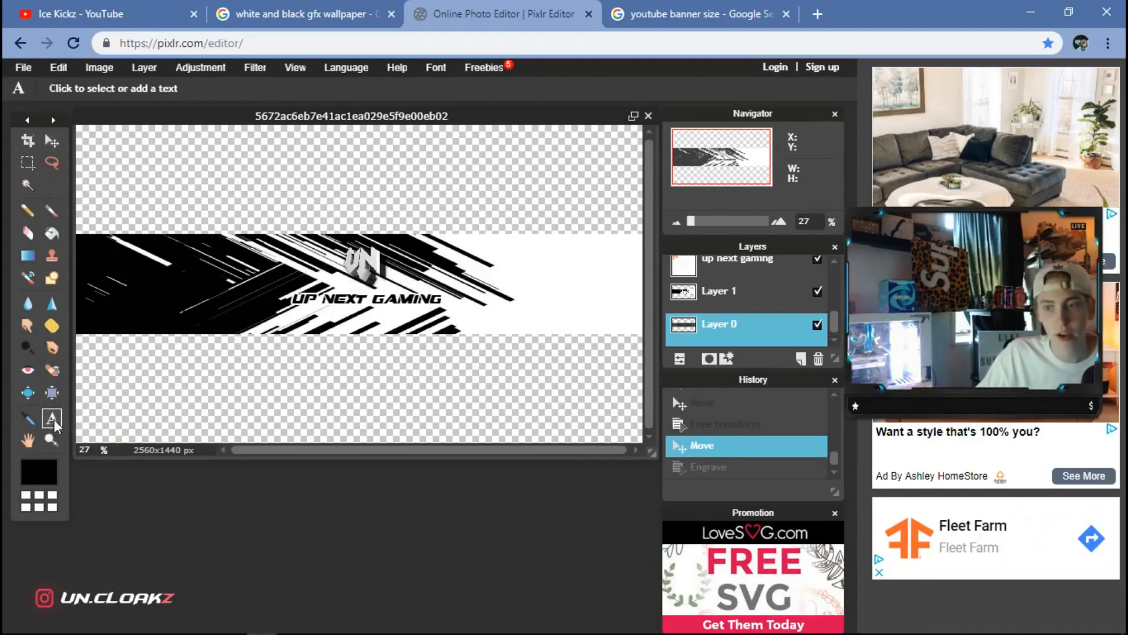
click(119, 284)
click(237, 360)
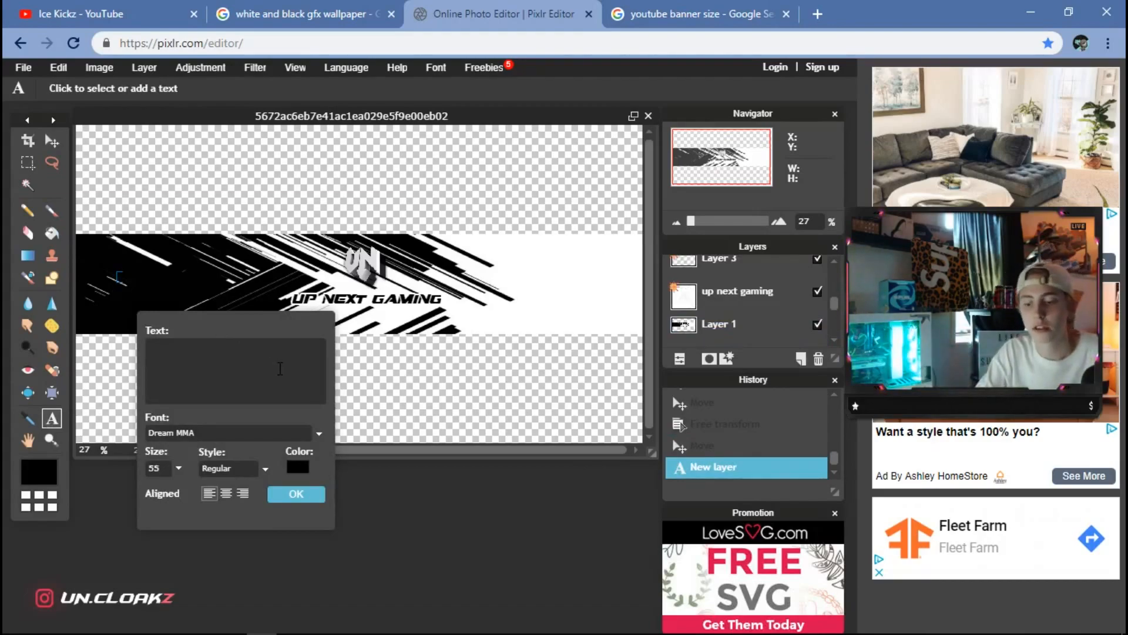
text(upne)
key(BackSpace)
key(BackSpace)
text(xtgaming)
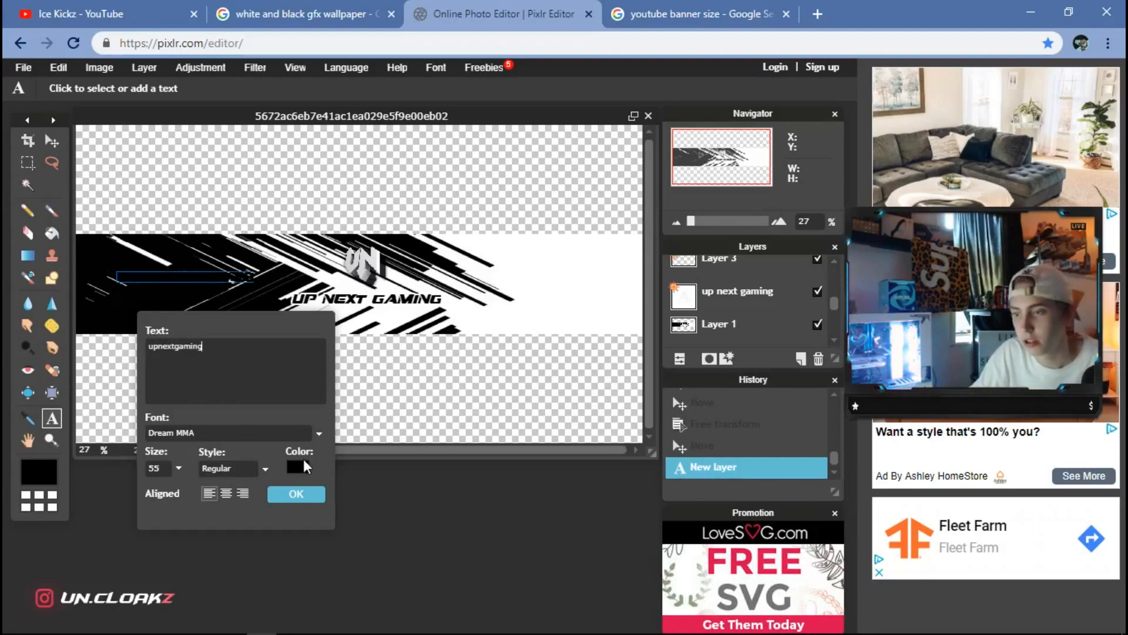
- Make the "upnextgaming" text white (ffffff) at size 30 and confirm it
click(295, 466)
click(296, 357)
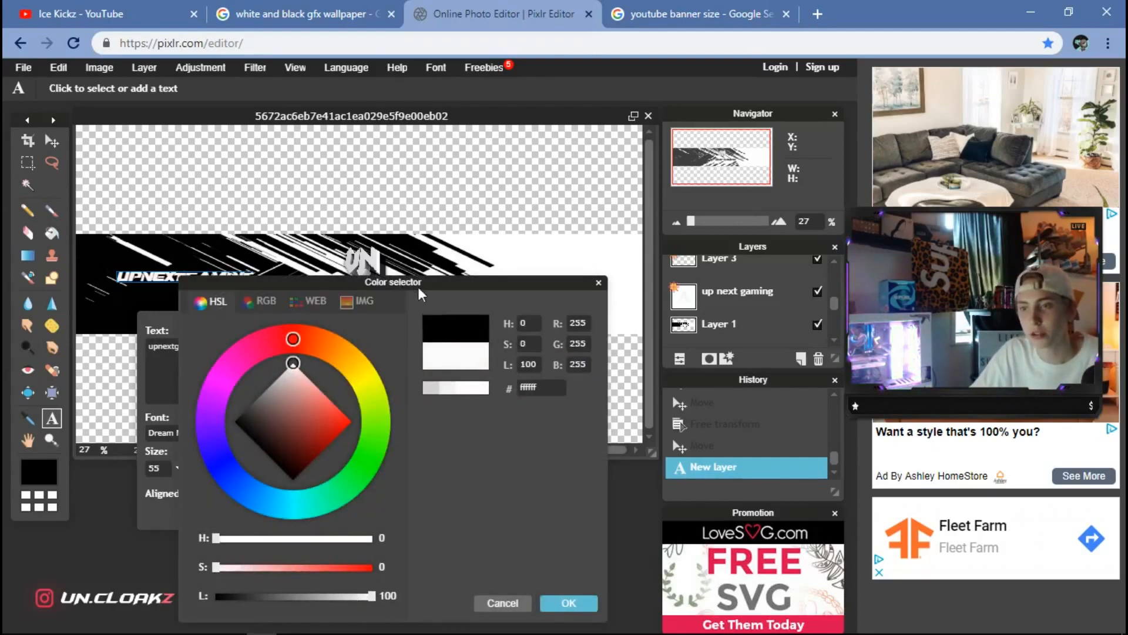
click(594, 603)
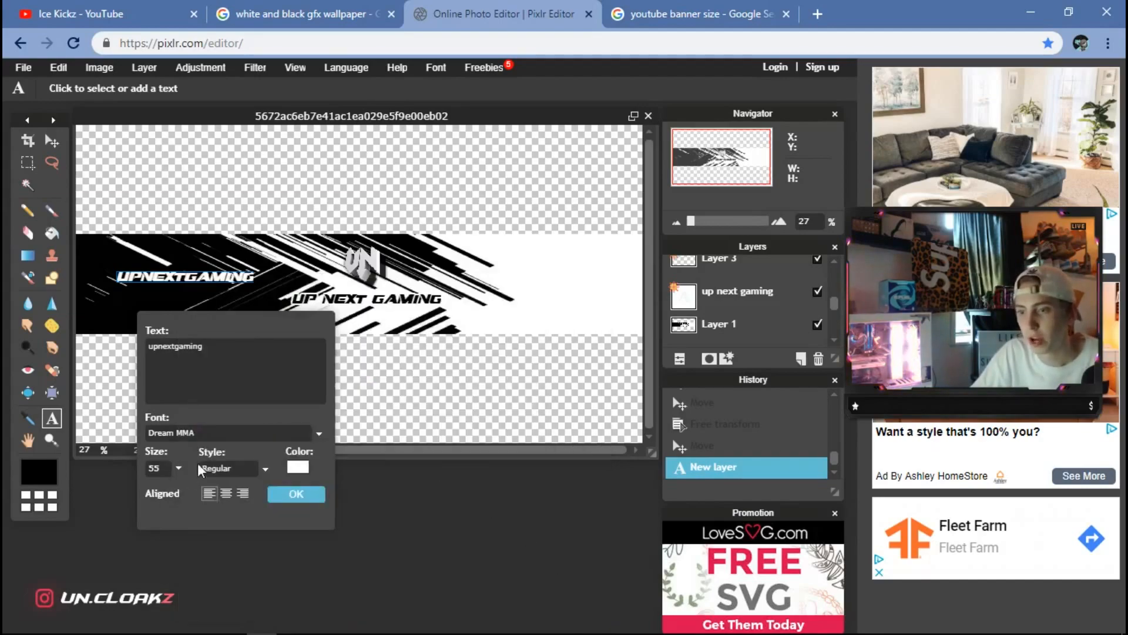
click(178, 468)
drag(166, 468, 126, 467)
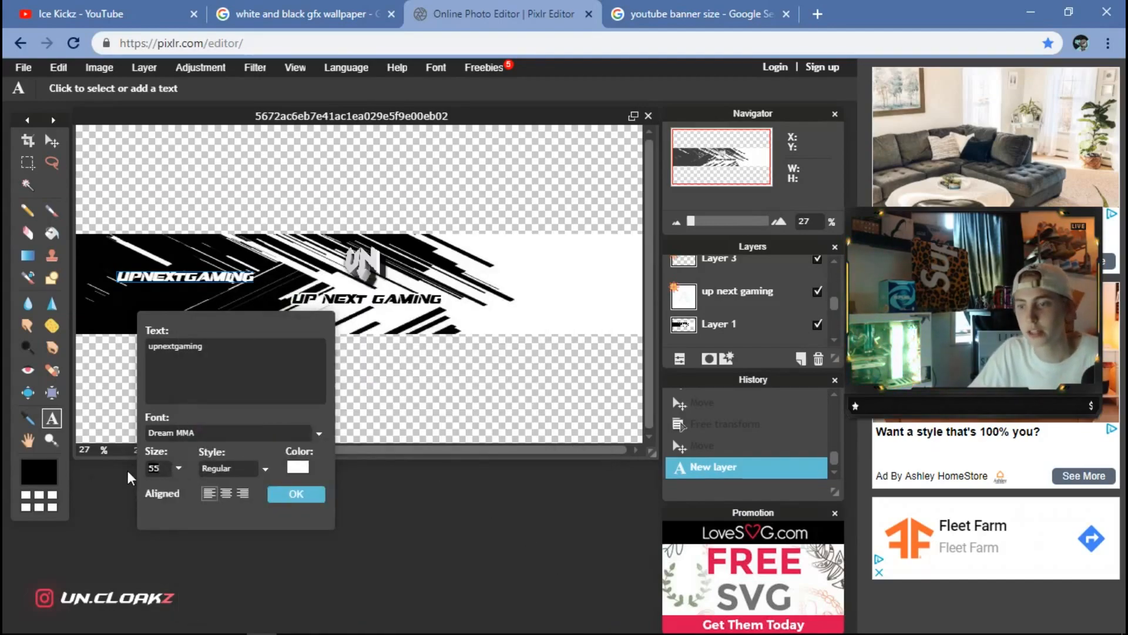
text(30)
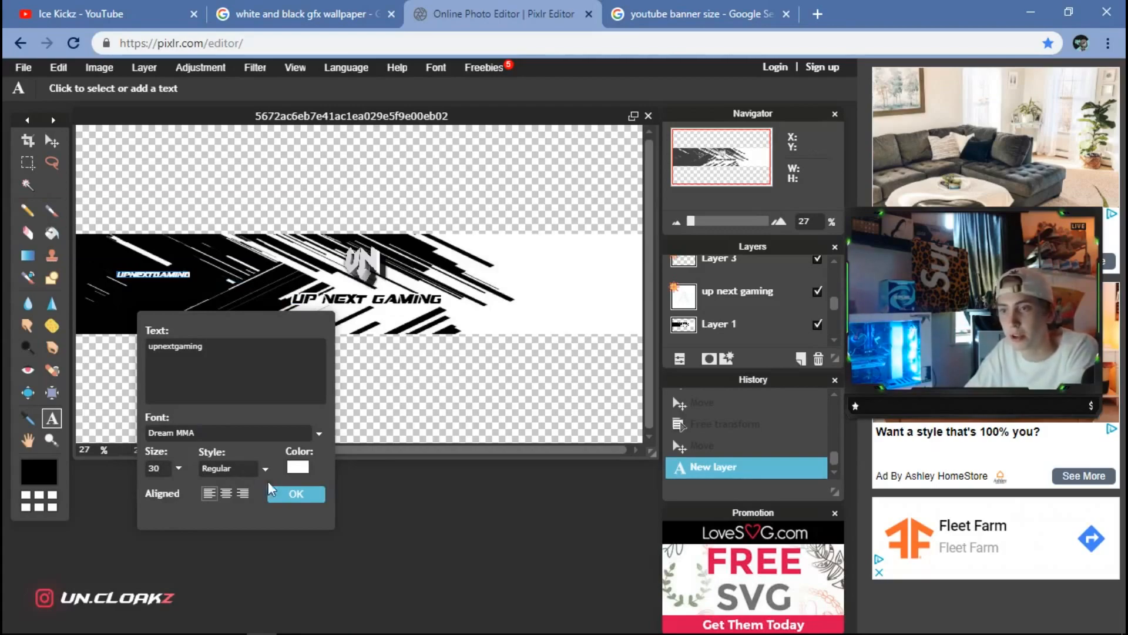
click(281, 495)
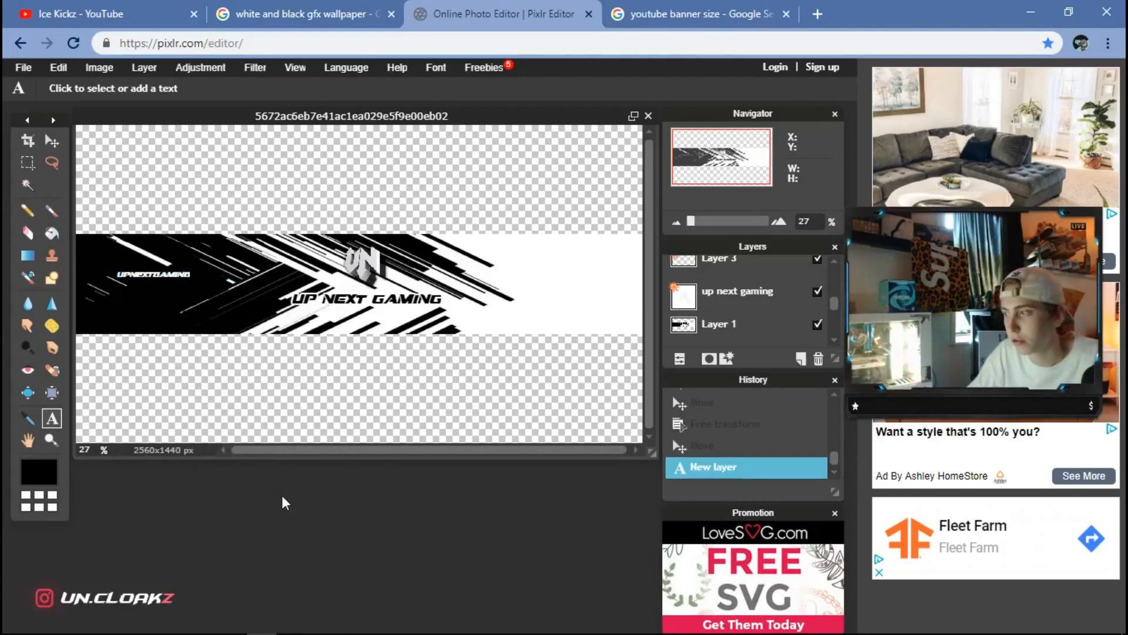
- Nudge the small "upnextgaming" text slightly right and down within the black area
click(51, 141)
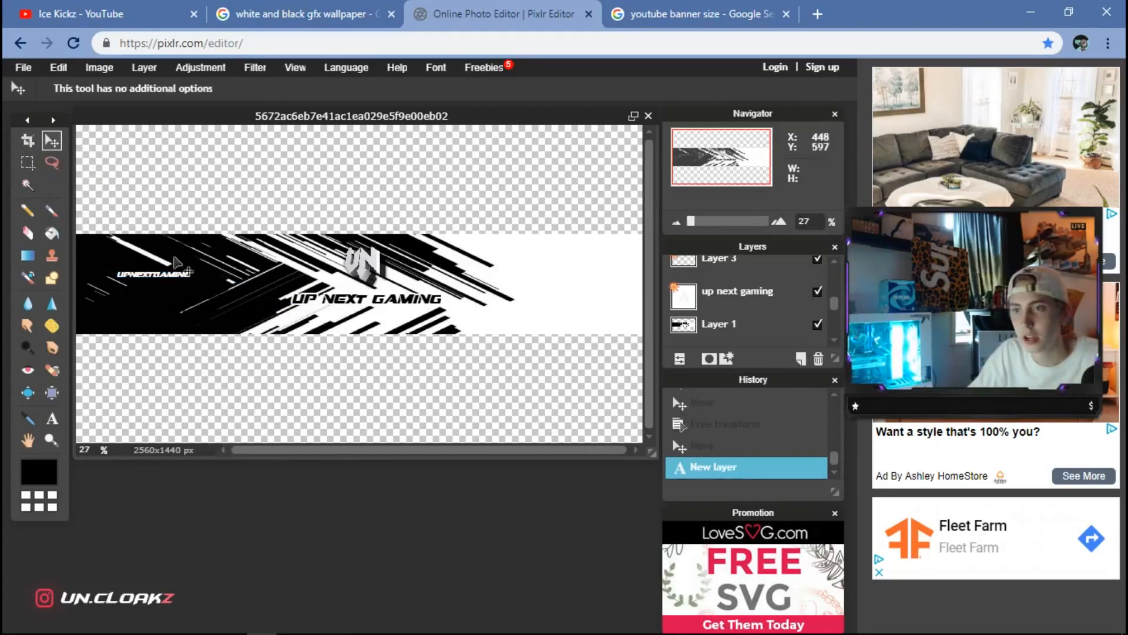
drag(160, 263, 157, 261)
key(Right)
key(Right)
key(Right)
key(Right)
key(Right)
key(Right)
key(Right)
key(Right)
key(Right)
key(Right)
key(Right)
key(Right)
key(Right)
key(Right)
key(Right)
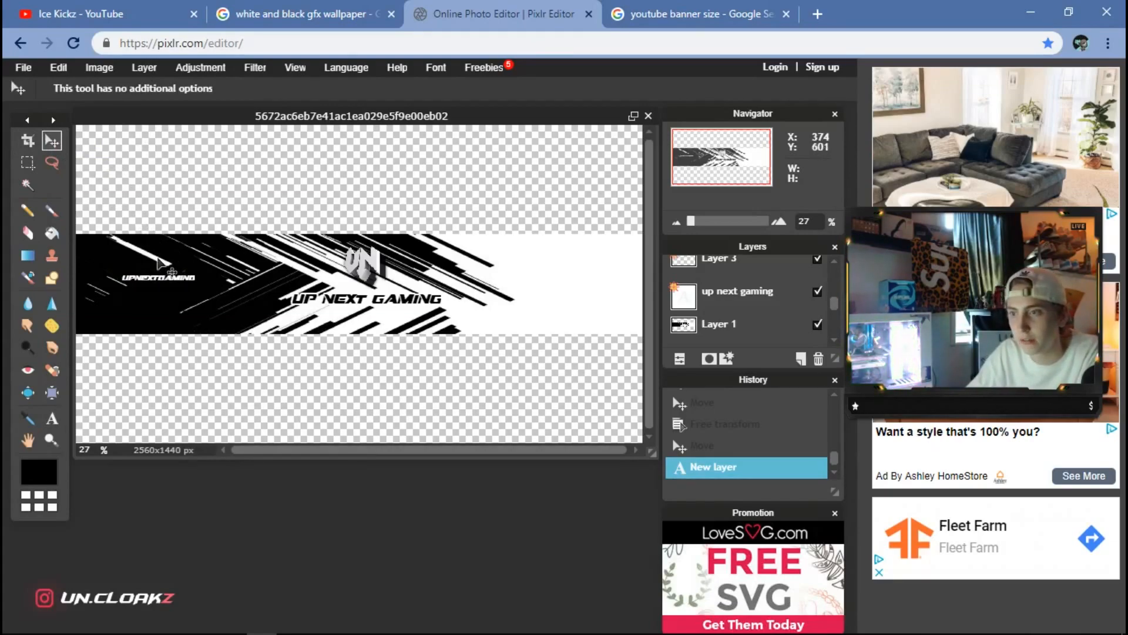
key(Down)
key(Down)
key(Down)
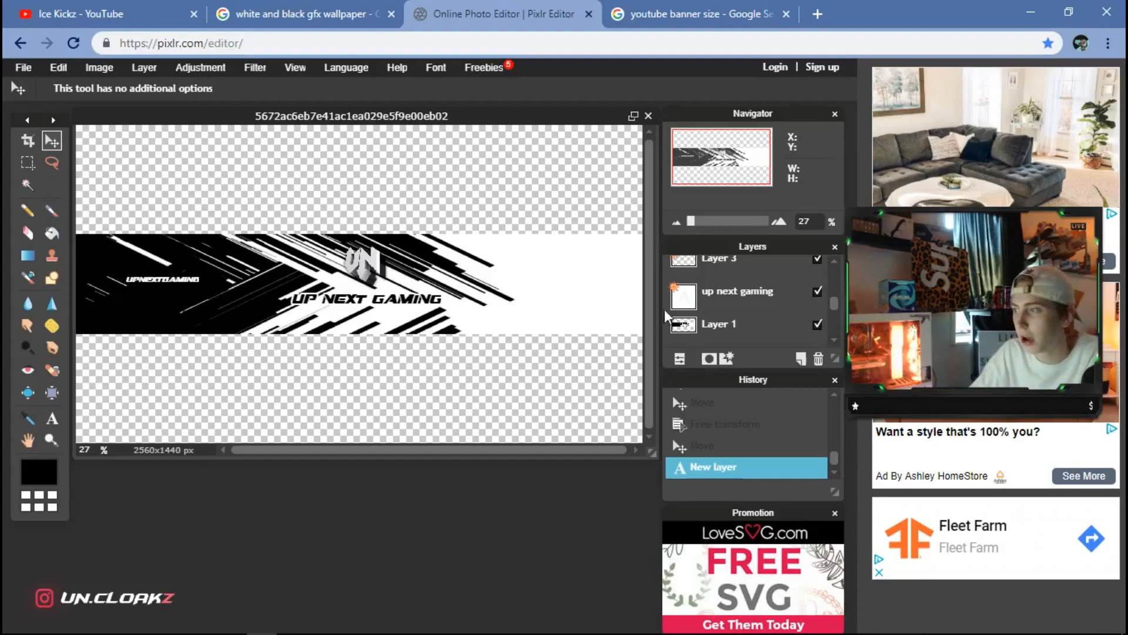
- Raise the size template, Layer 0, above Layer 1 and shift the small "upnextgaming" text left within the template's outermost area
scroll(776, 315, down, 1)
drag(757, 330, 754, 295)
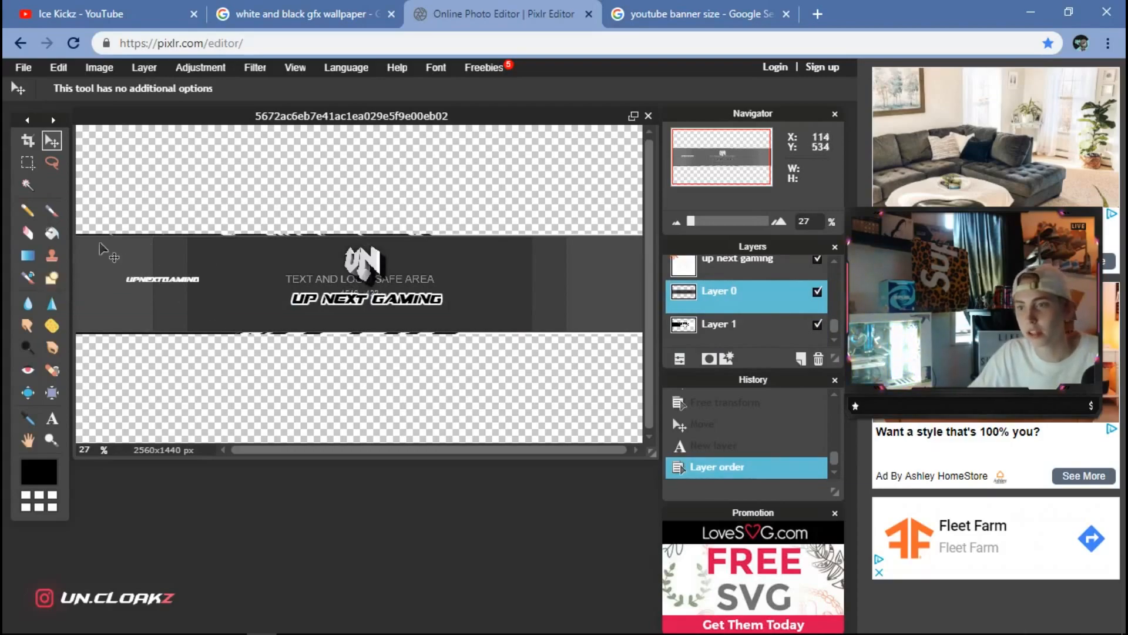
click(741, 268)
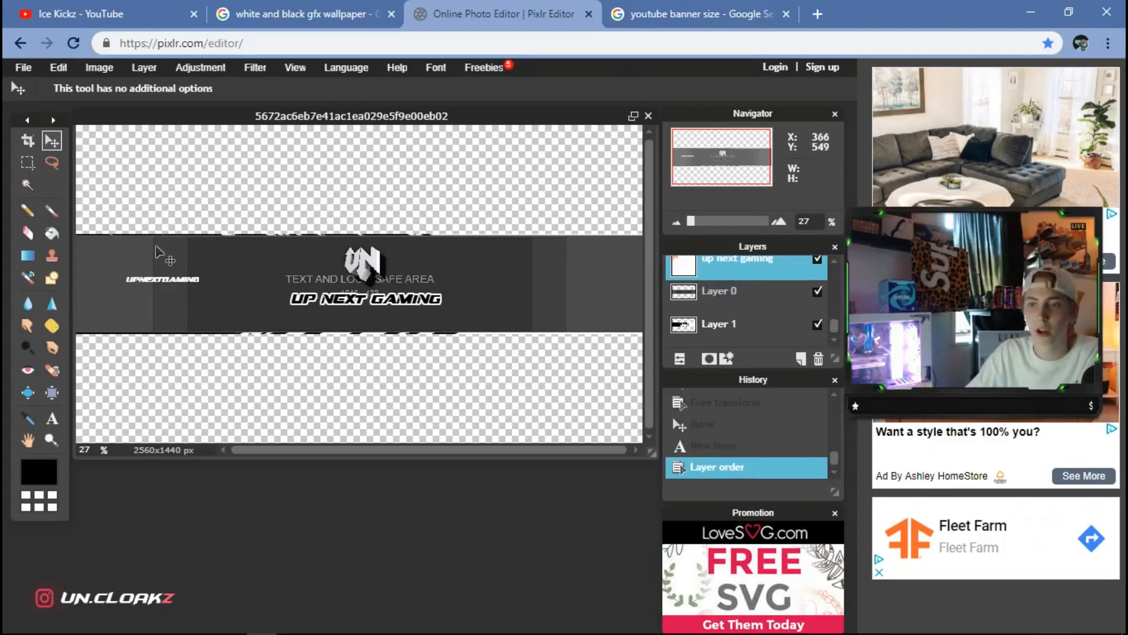
scroll(752, 312, up, 2)
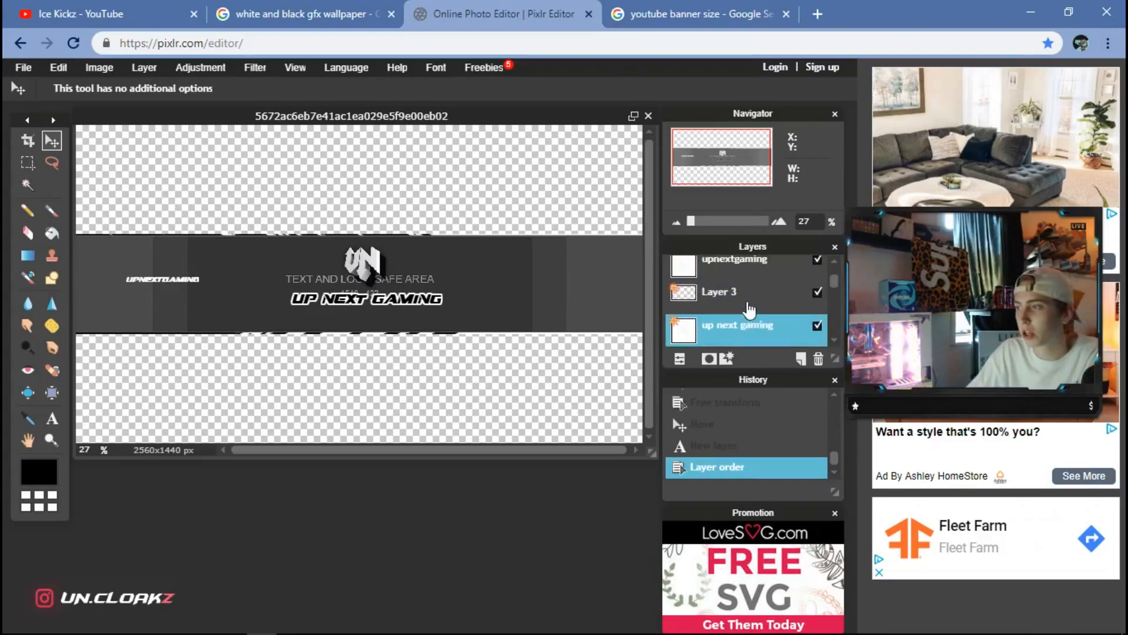
click(744, 275)
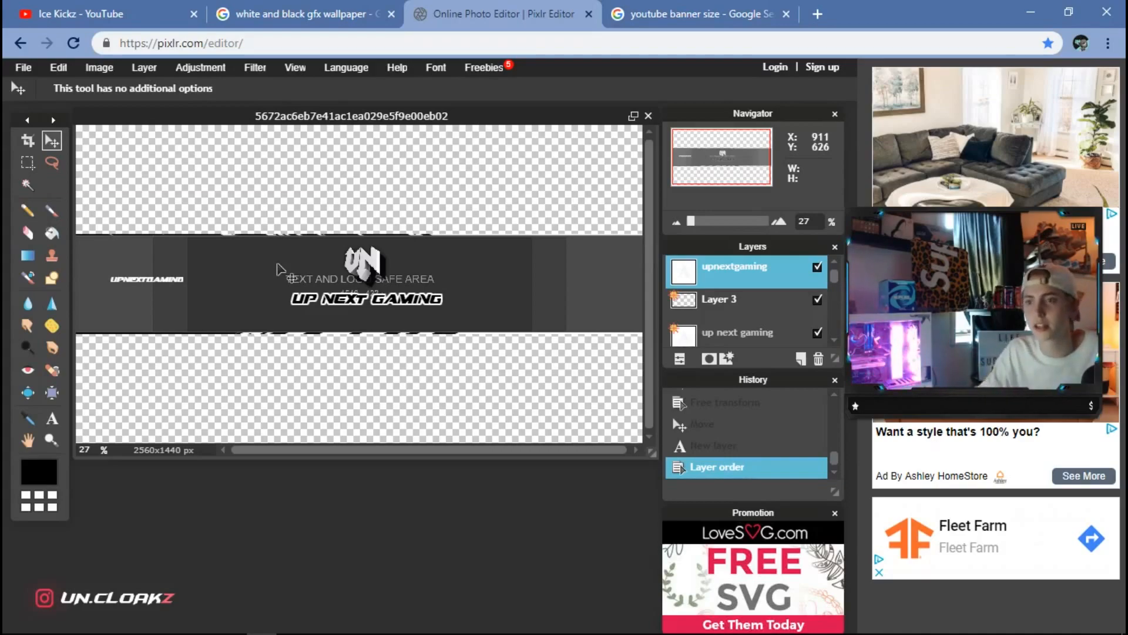
- Duplicate the small "upnextgaming" text layer and move the copy to the band's right end, level with the original
right_click(730, 263)
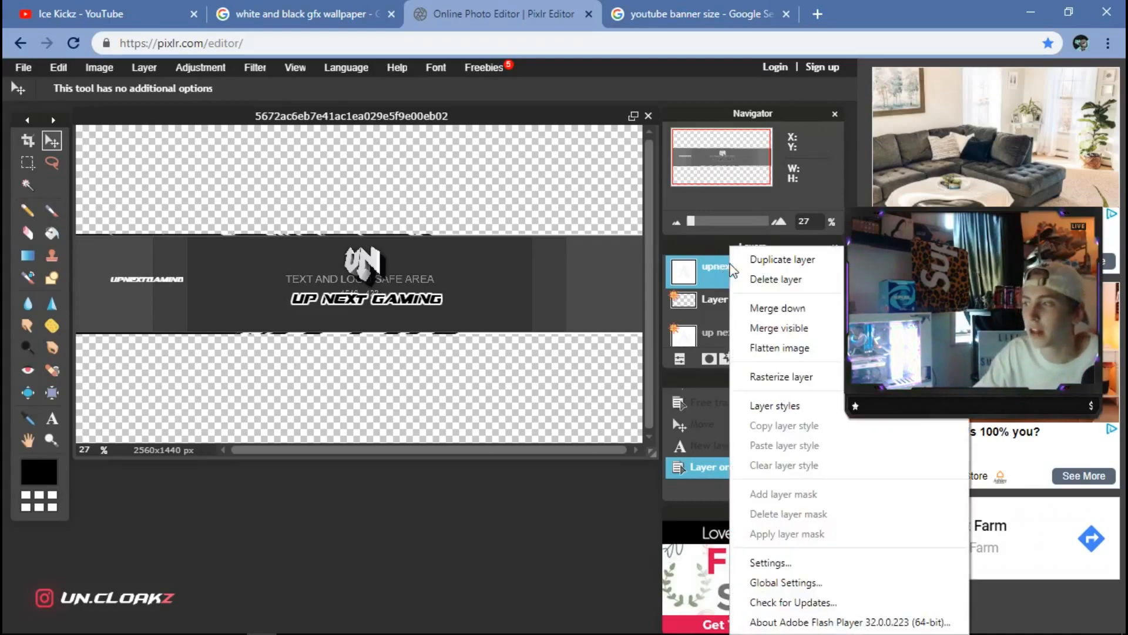
click(755, 259)
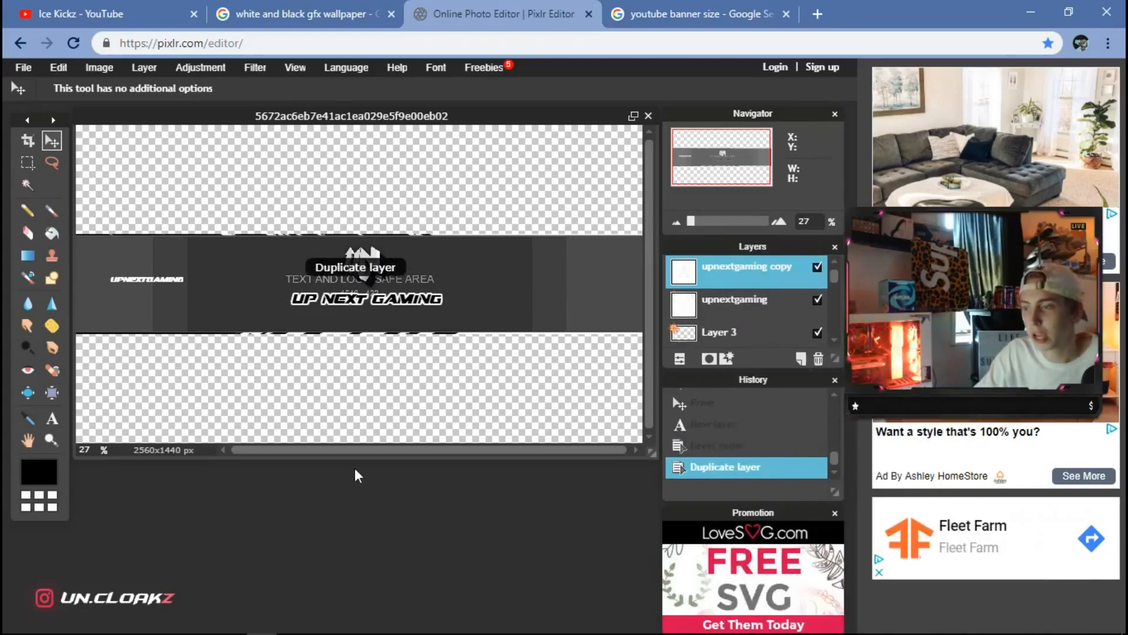
scroll(324, 362, down, 1)
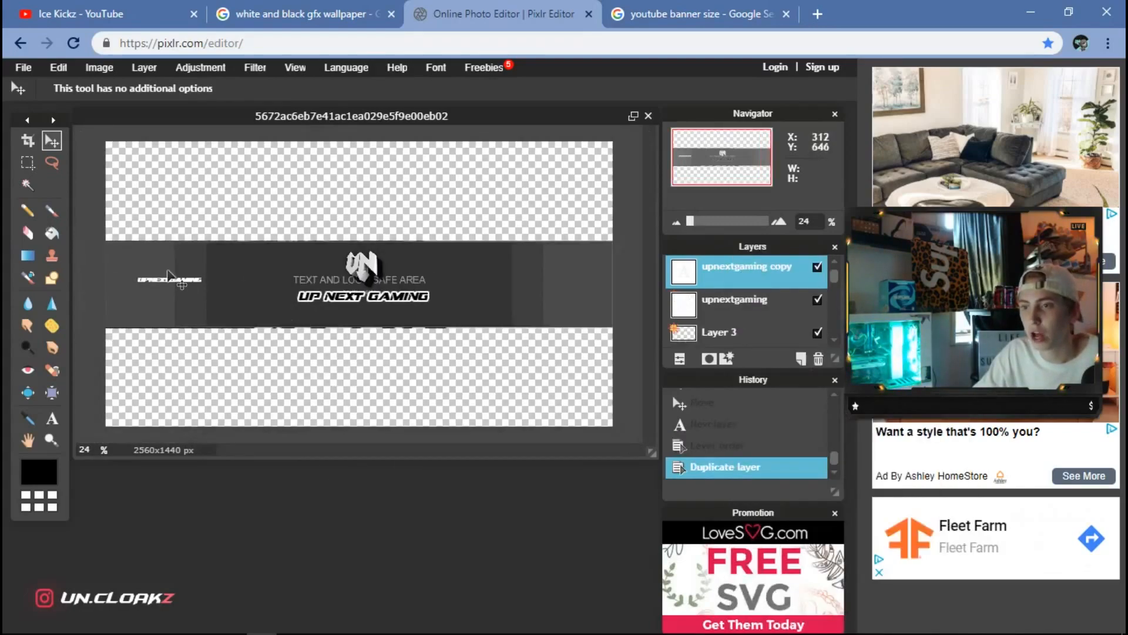
drag(166, 280, 527, 284)
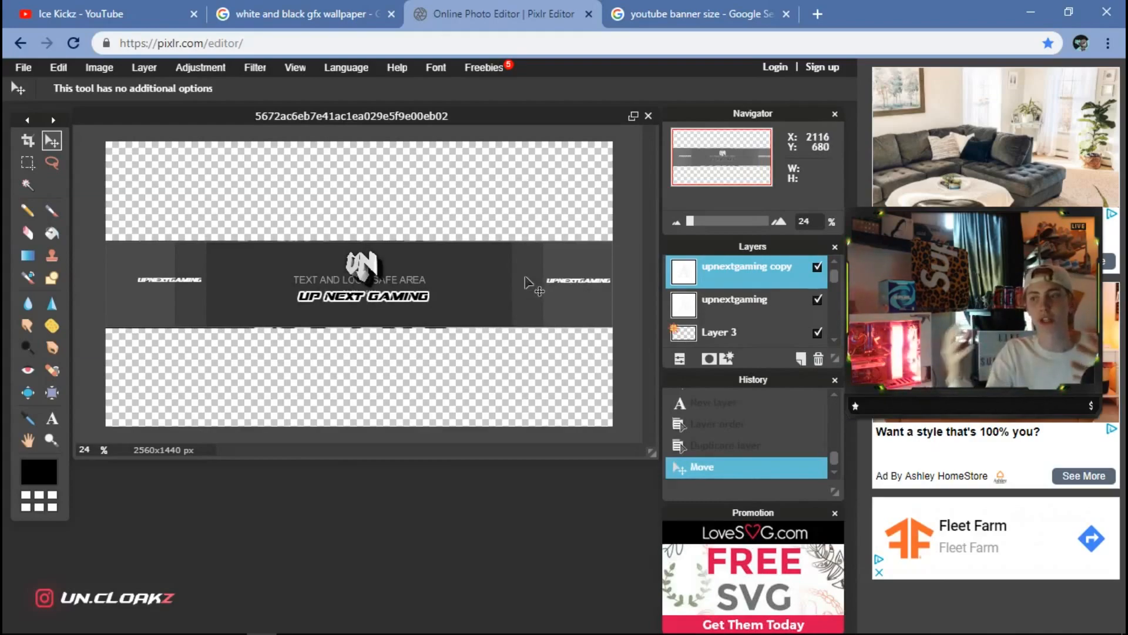
drag(598, 293, 565, 287)
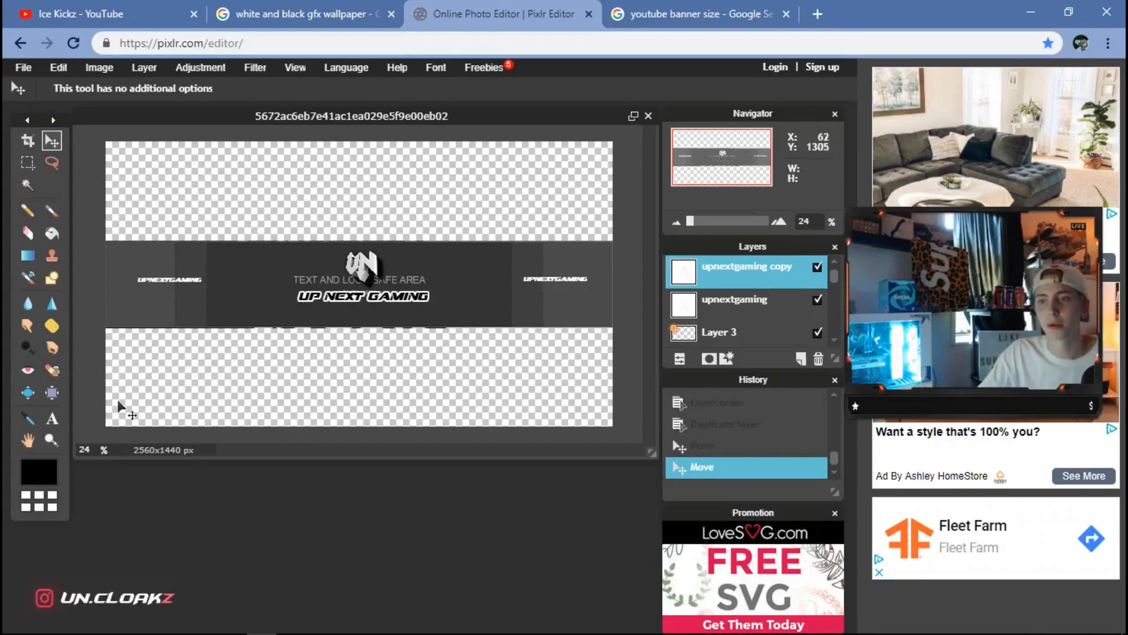
- Search Google Images for "youtube logo png" and look through the logo results
click(676, 14)
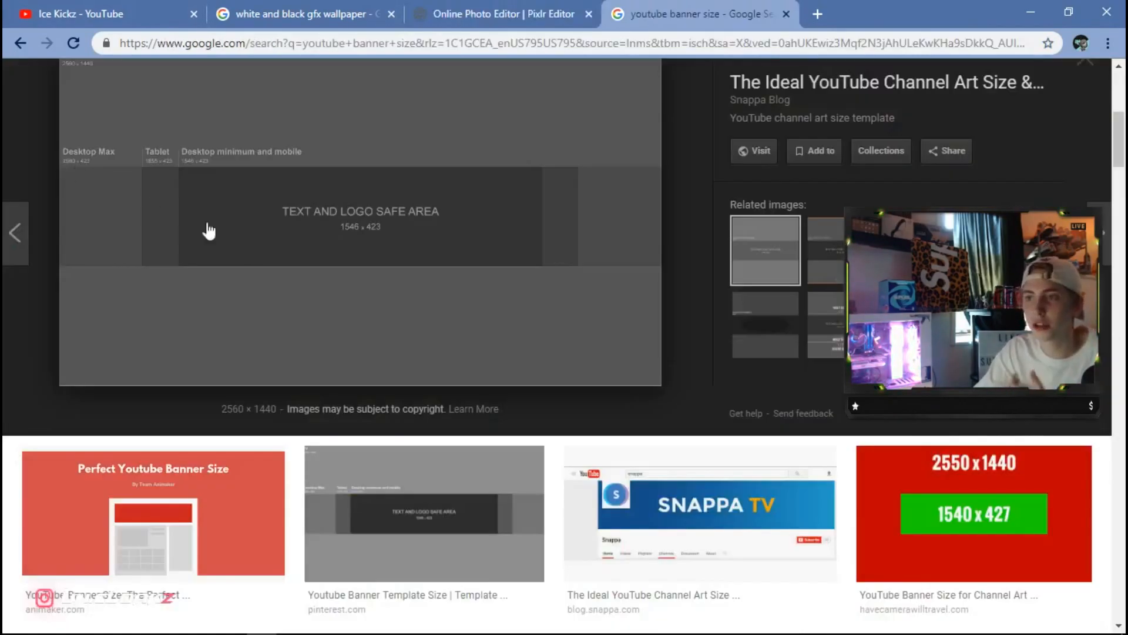
scroll(206, 229, up, 5)
drag(260, 94, 5, 126)
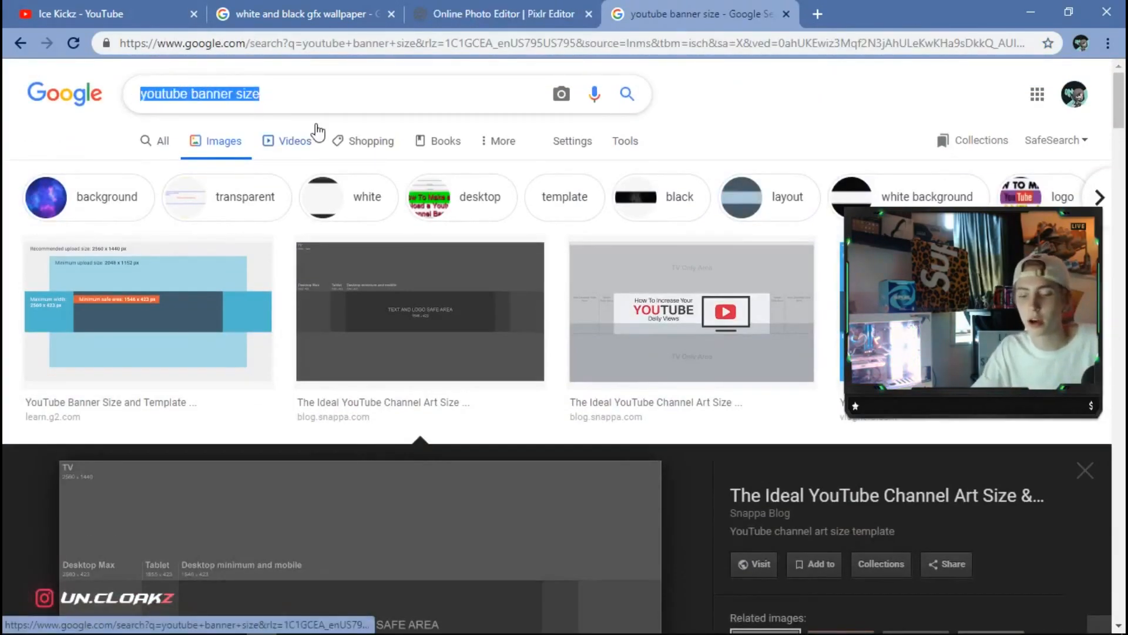
text(yo)
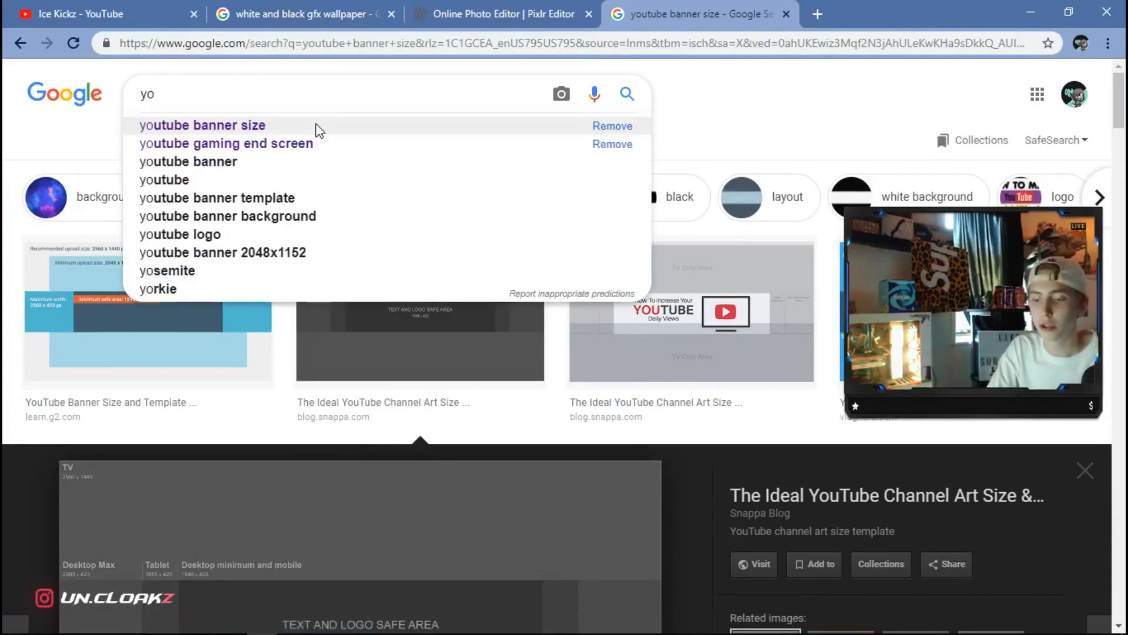
text(utube logo png)
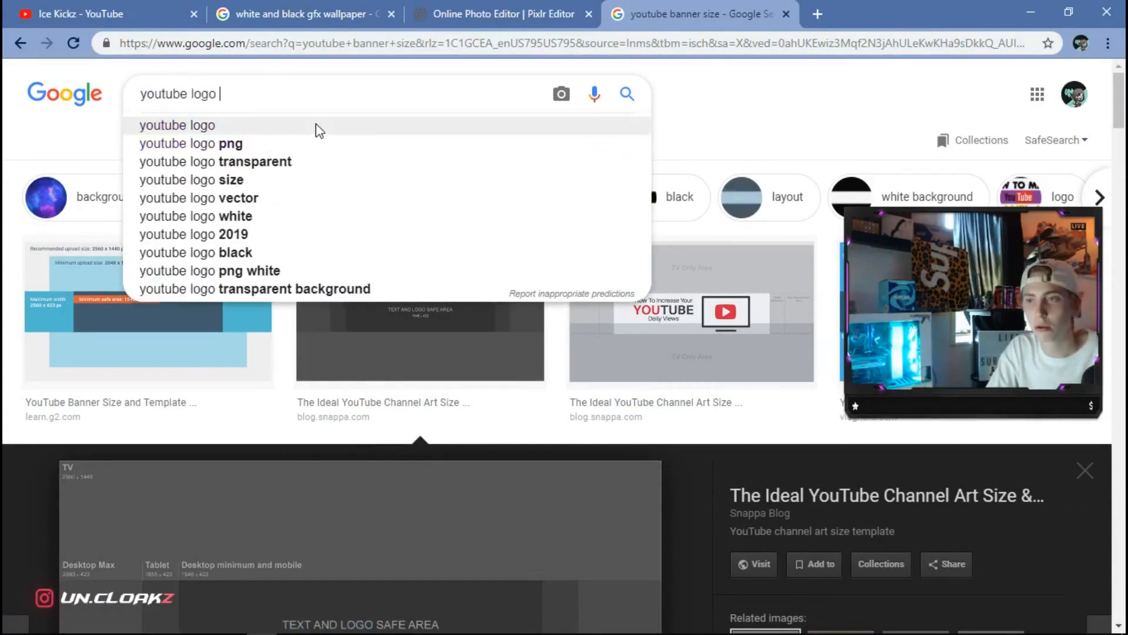
key(Return)
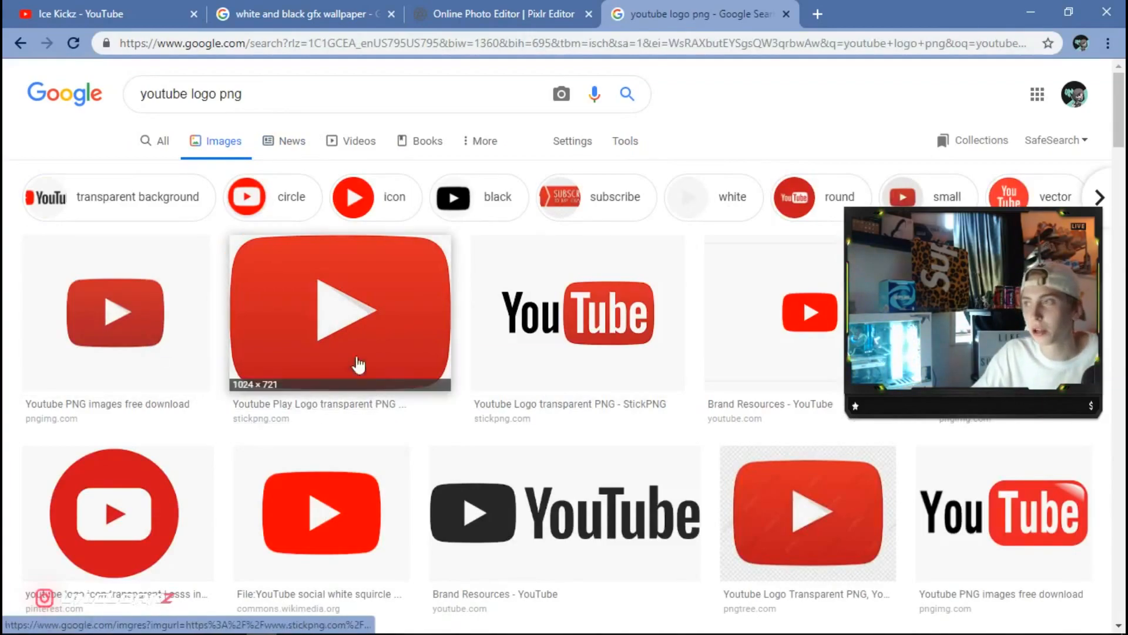
scroll(411, 412, down, 3)
scroll(435, 433, up, 3)
- Return to Pixlr Editor and add the white Instagram logo from the "editing stuffz" folder as a new layer
click(477, 24)
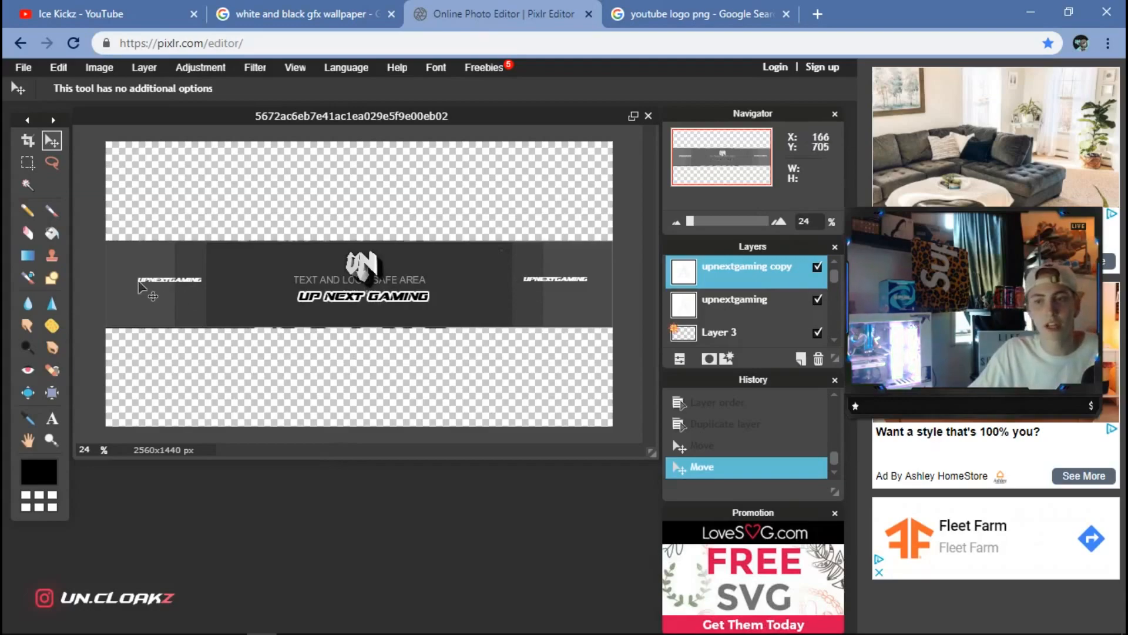
click(136, 69)
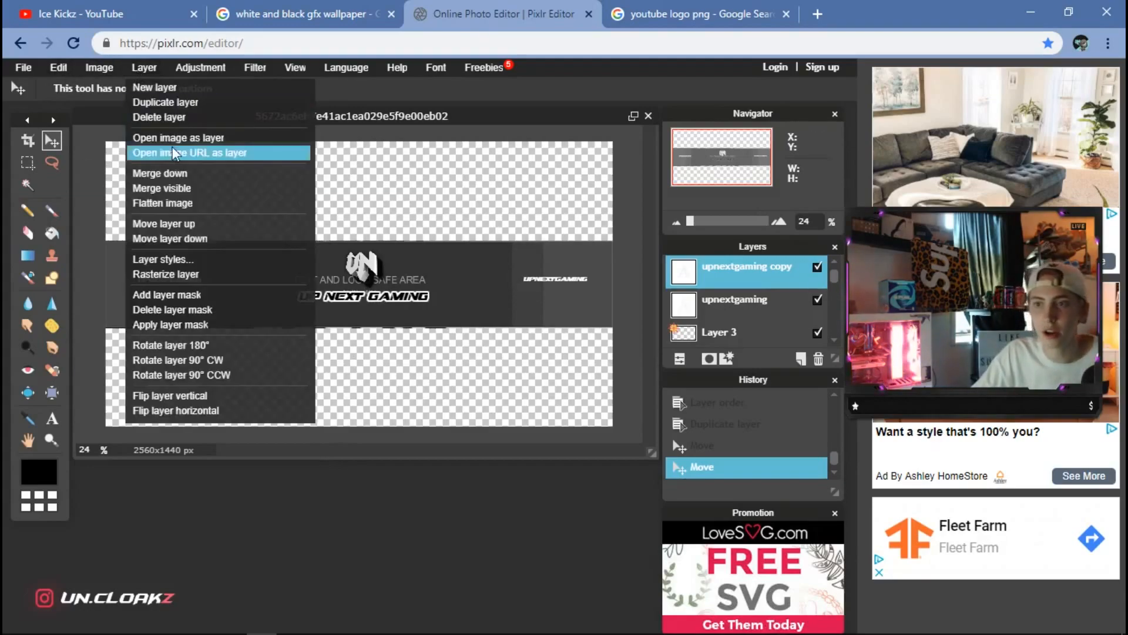
click(177, 133)
scroll(121, 470, up, 3)
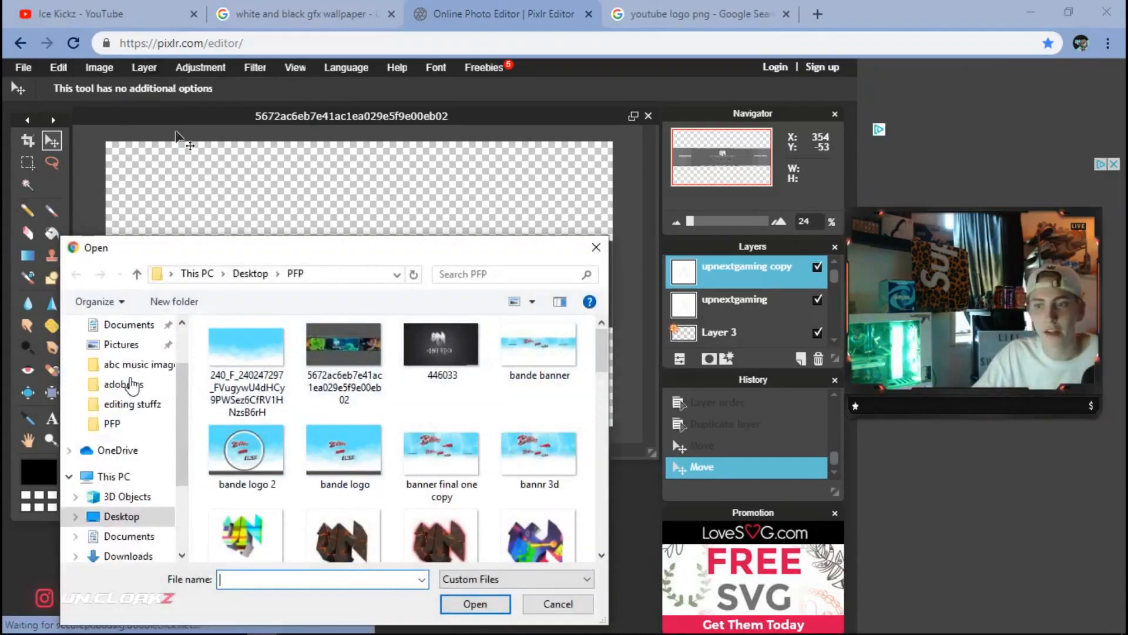
click(121, 479)
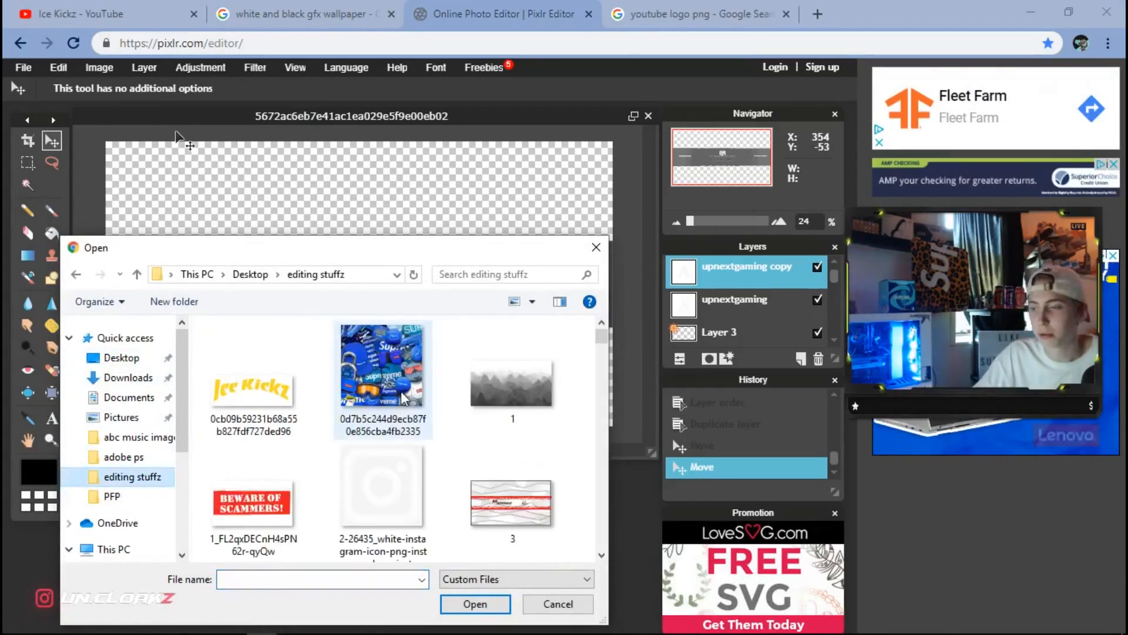
scroll(385, 504, down, 10)
scroll(384, 503, down, 15)
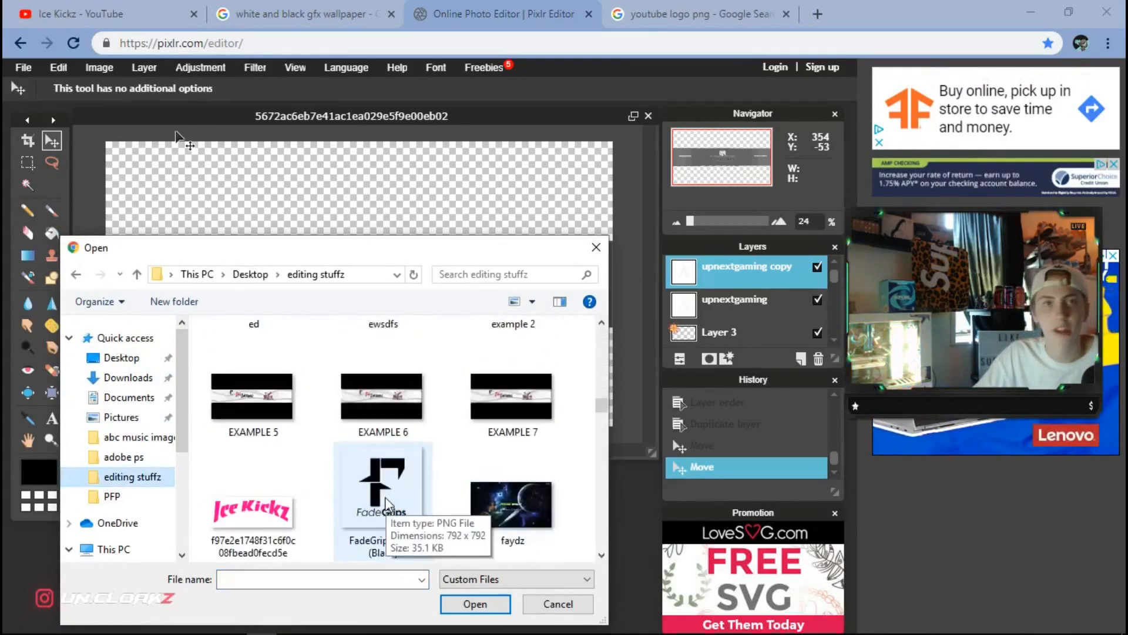
scroll(398, 488, down, 10)
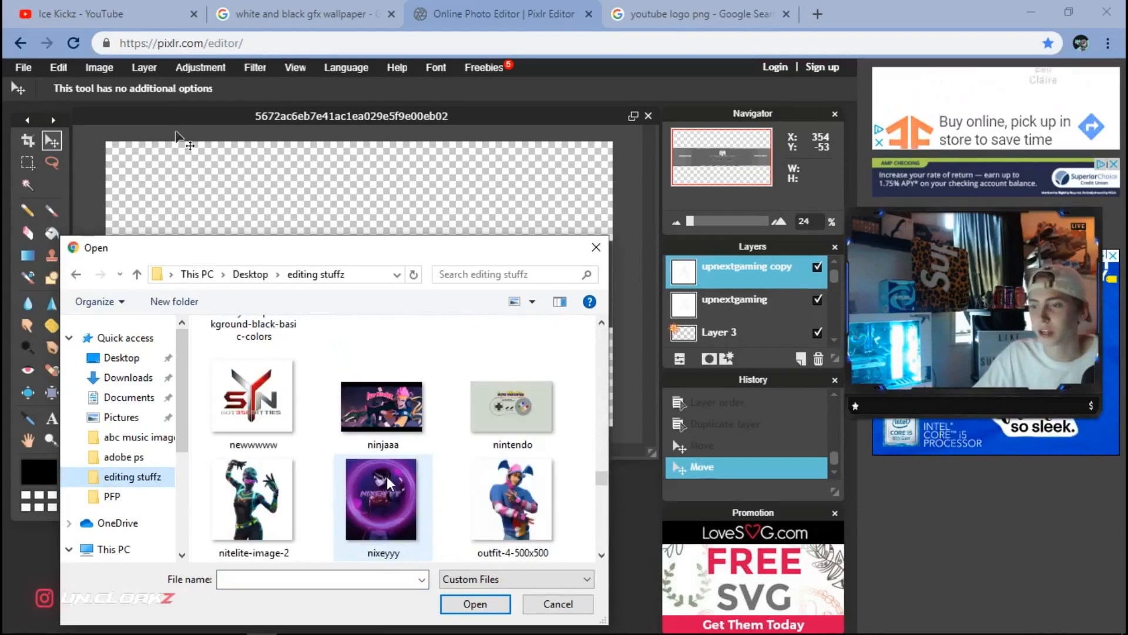
double_click(382, 470)
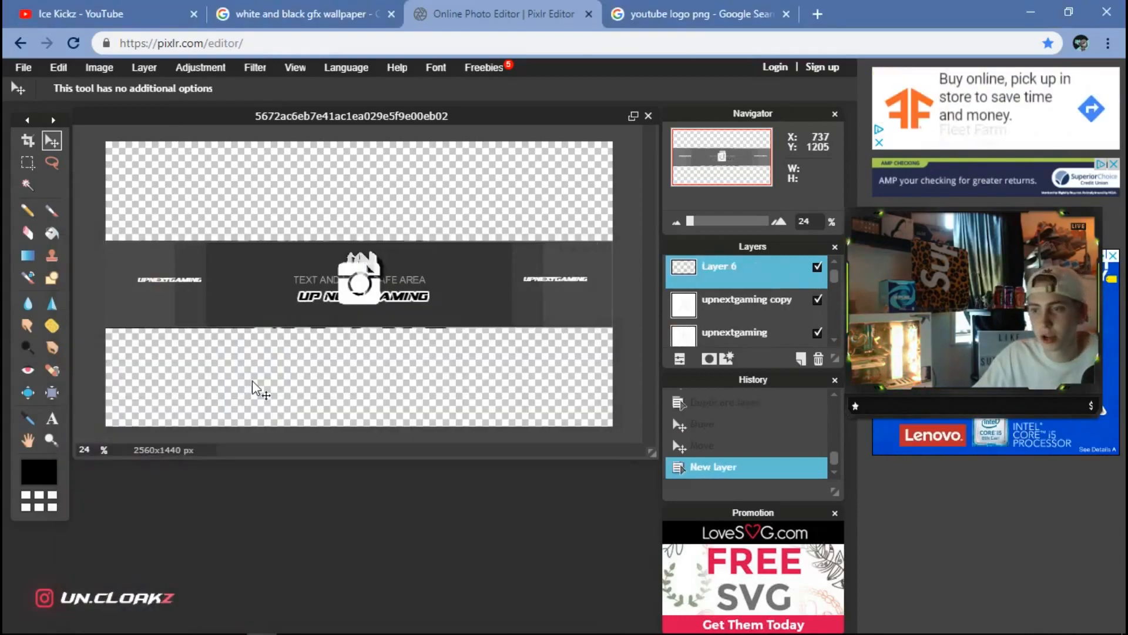
- Move the Instagram logo to the band's left end and shrink it with Free transform to icon size beside the small "upnextgaming" text
drag(351, 276, 158, 282)
scroll(238, 317, up, 3)
drag(374, 448, 225, 449)
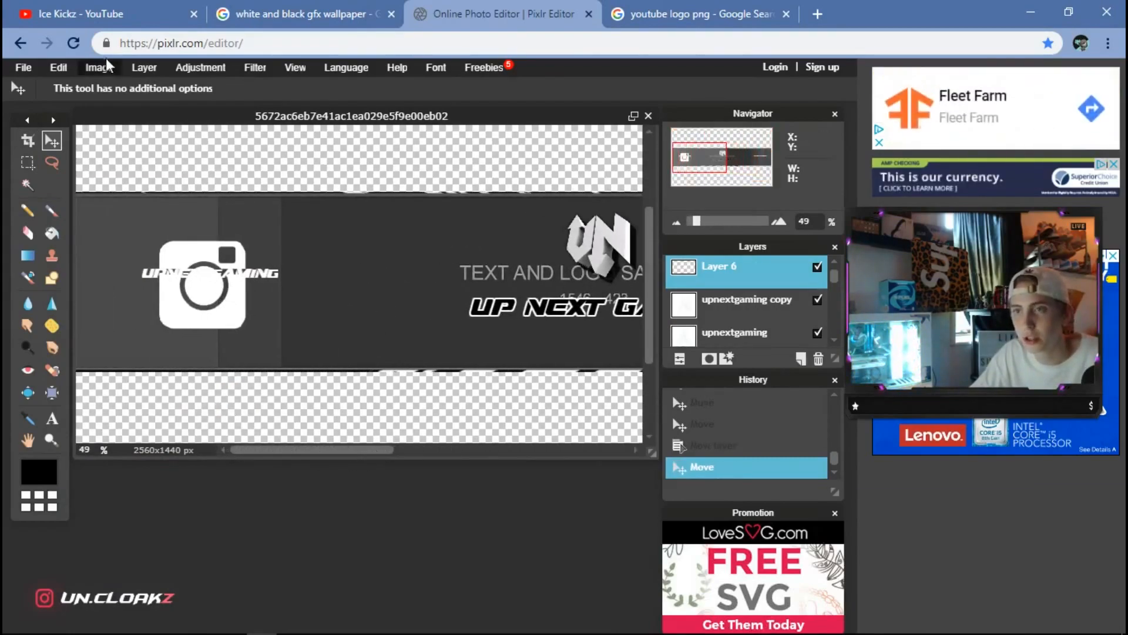
click(59, 67)
click(111, 192)
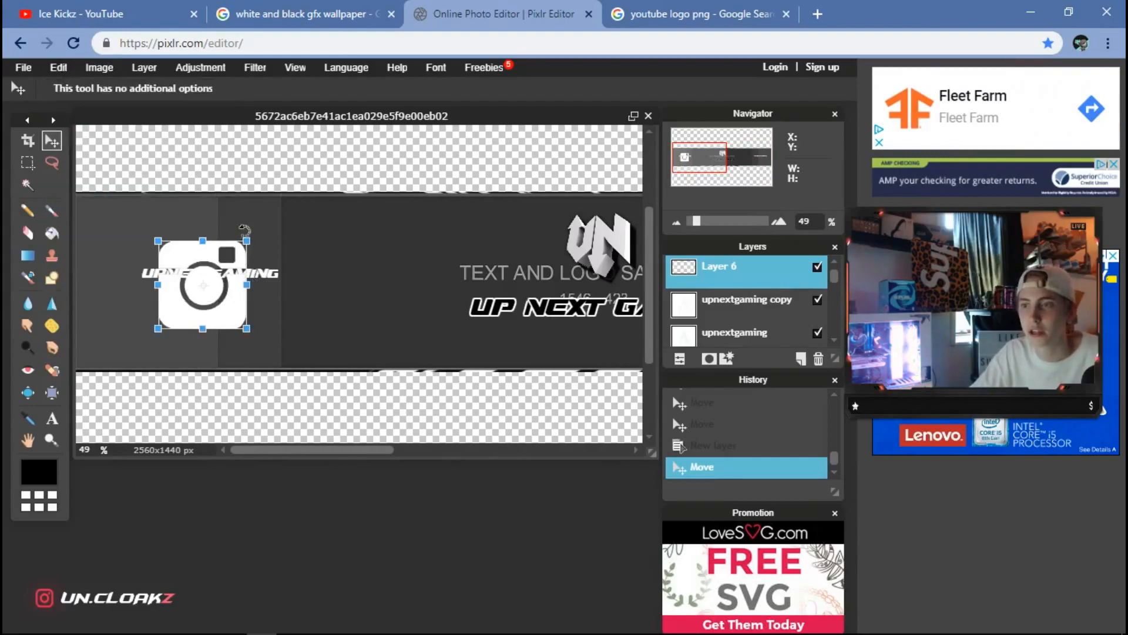
drag(246, 238, 120, 268)
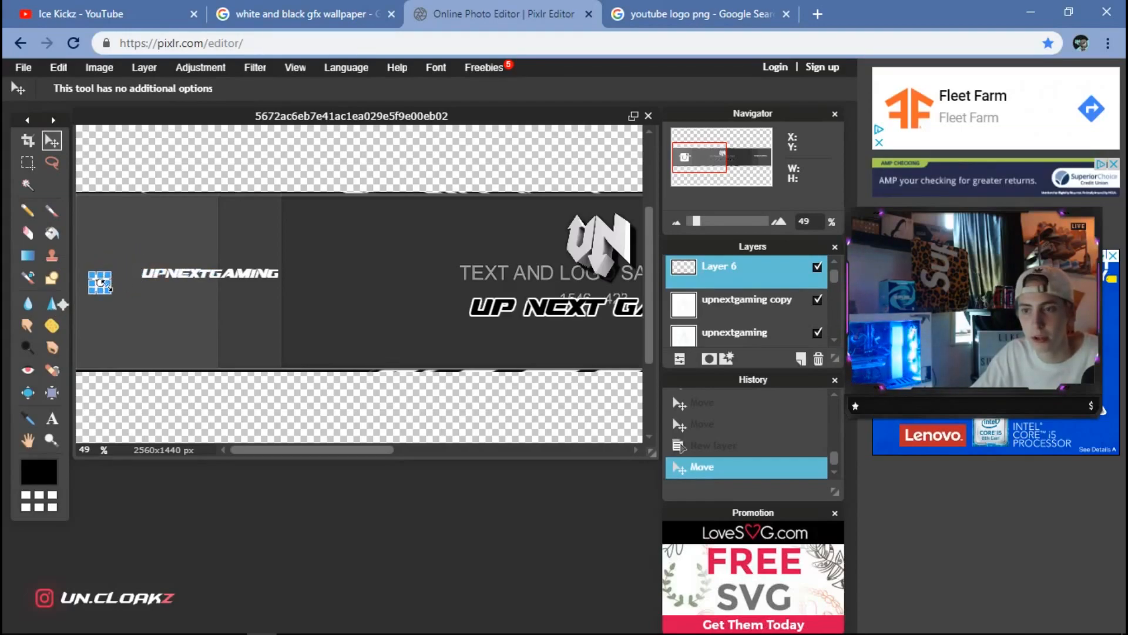
click(151, 277)
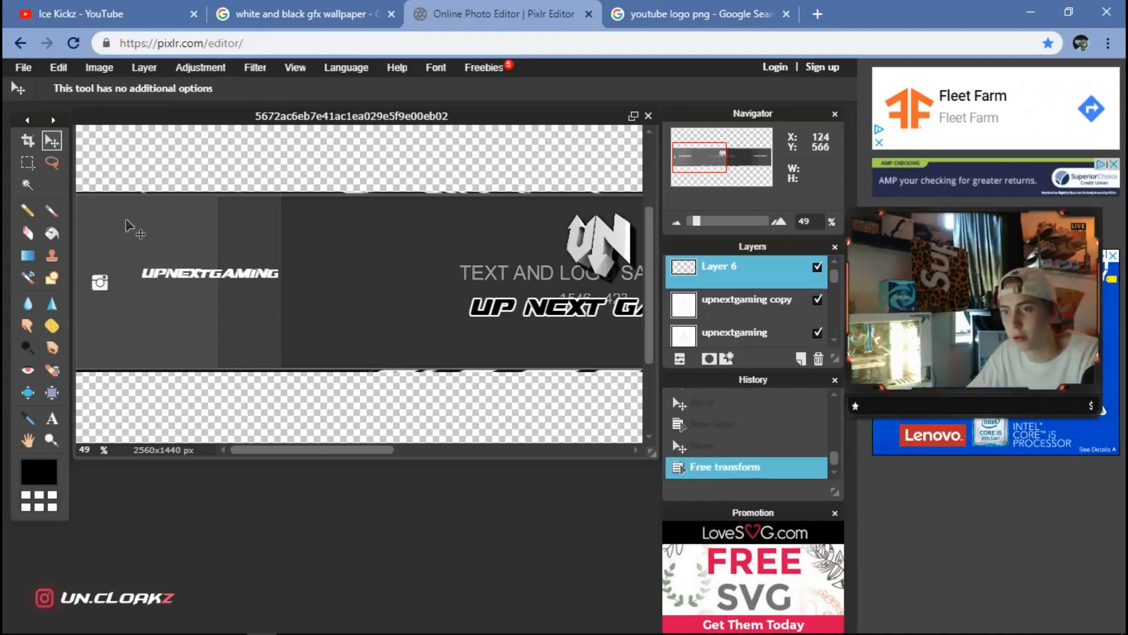
- Nudge the Instagram icon up level with the left "upnextgaming" text and right until it sits just before the text
key(Up)
key(Up)
key(Up)
key(Up)
key(Up)
key(Up)
key(Up)
key(Up)
key(Up)
key(Up)
key(Up)
key(Up)
key(Up)
key(Up)
key(Up)
key(Up)
key(Up)
key(Up)
key(Up)
key(Up)
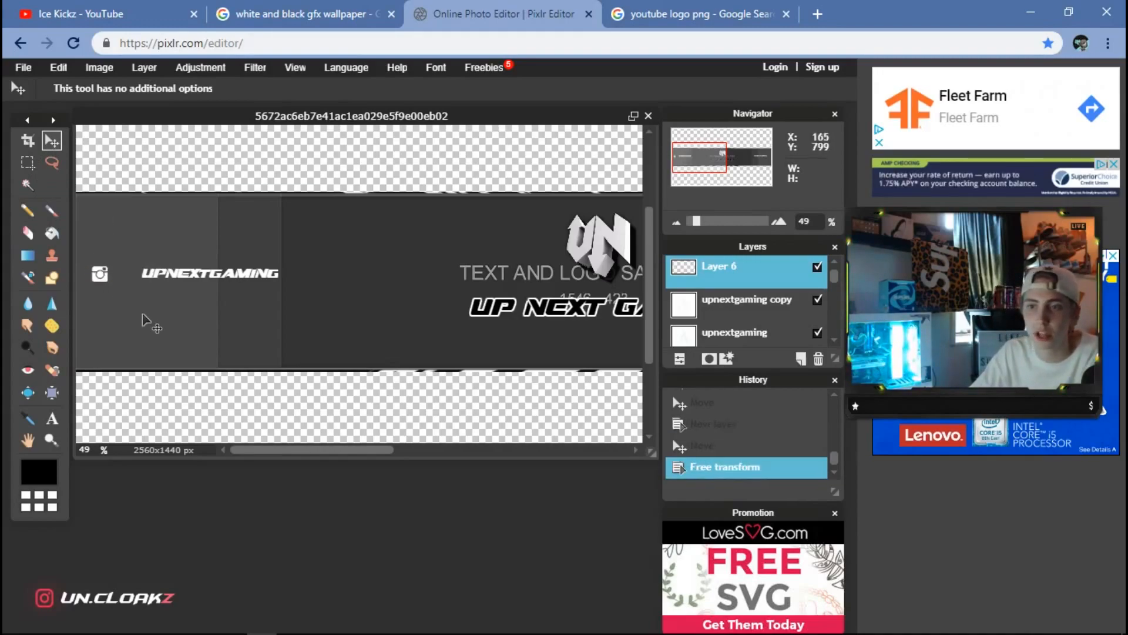
key(Right)
key(Right)
key(Right)
key(Right)
key(Right)
key(Right)
key(Right)
key(Right)
key(Right)
key(Right)
key(Right)
key(Right)
key(Right)
key(Right)
key(Right)
key(Right)
key(Right)
key(Right)
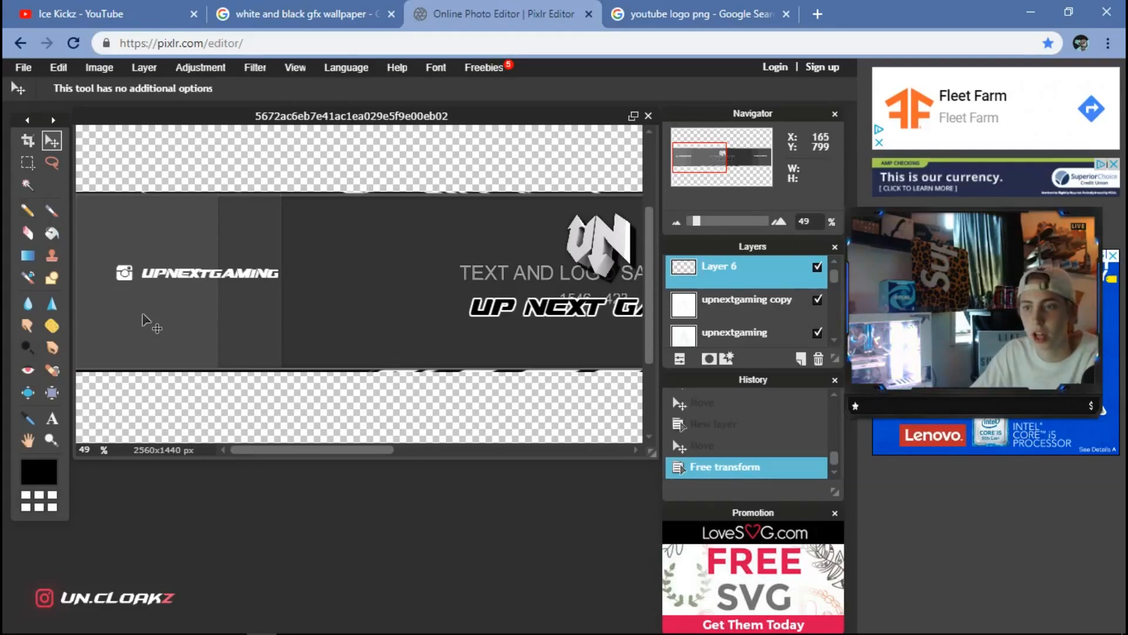
- Search Google Images for "twitter logo png"
drag(353, 448, 611, 424)
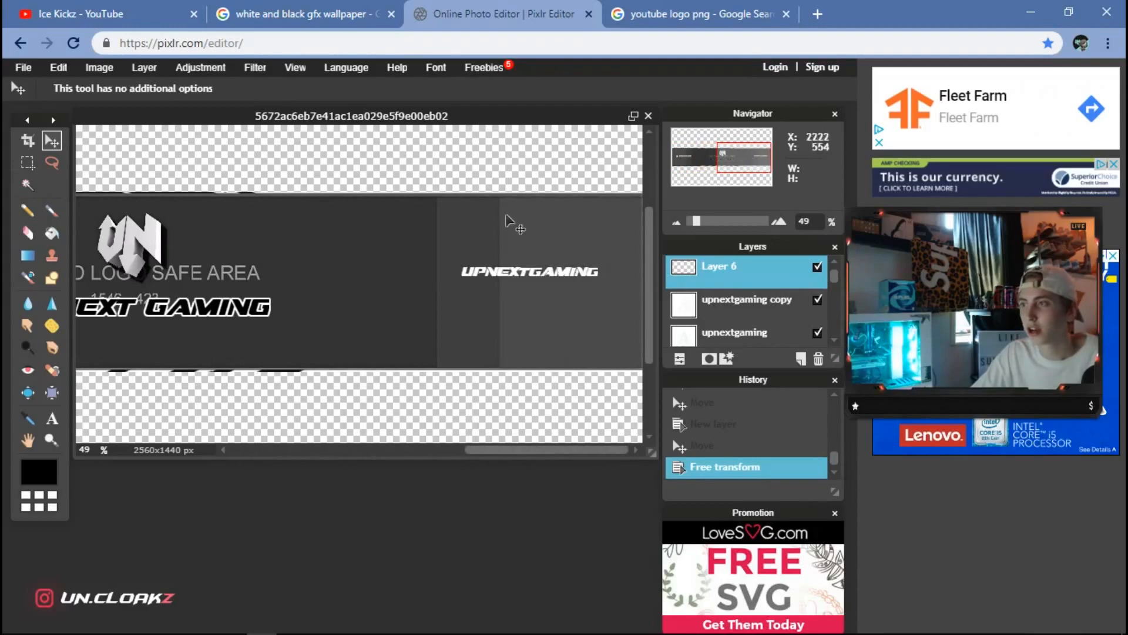
click(661, 12)
triple_click(183, 94)
text(twitter logo p)
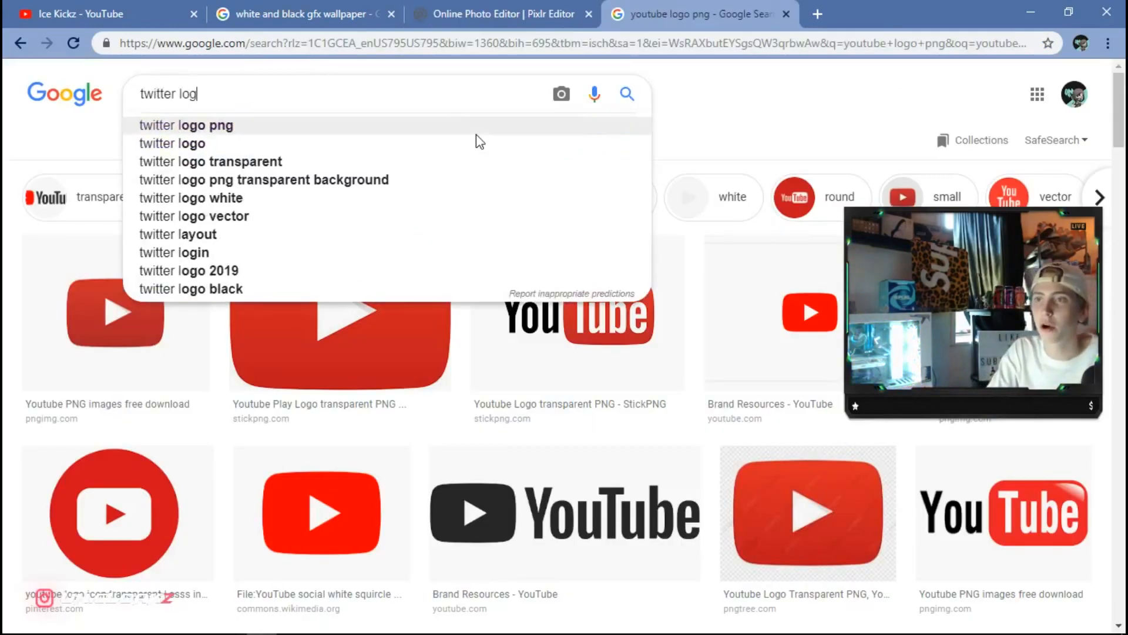
click(477, 133)
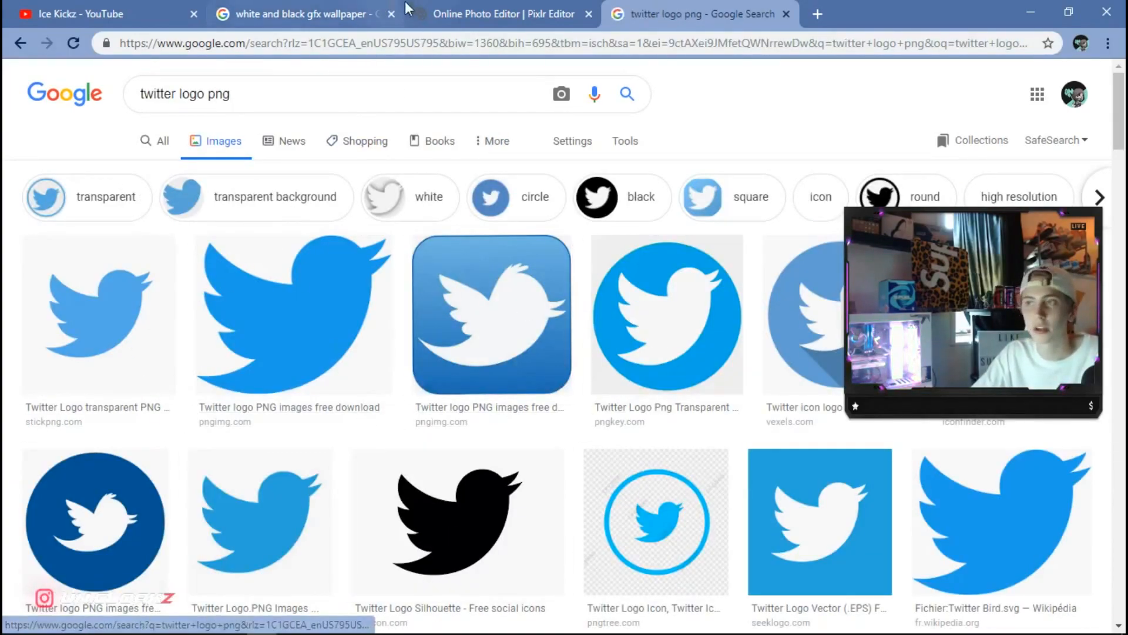
- Return to Pixlr Editor and add the white Twitter bird logo from the "editing stuffz" folder as a new layer
click(477, 11)
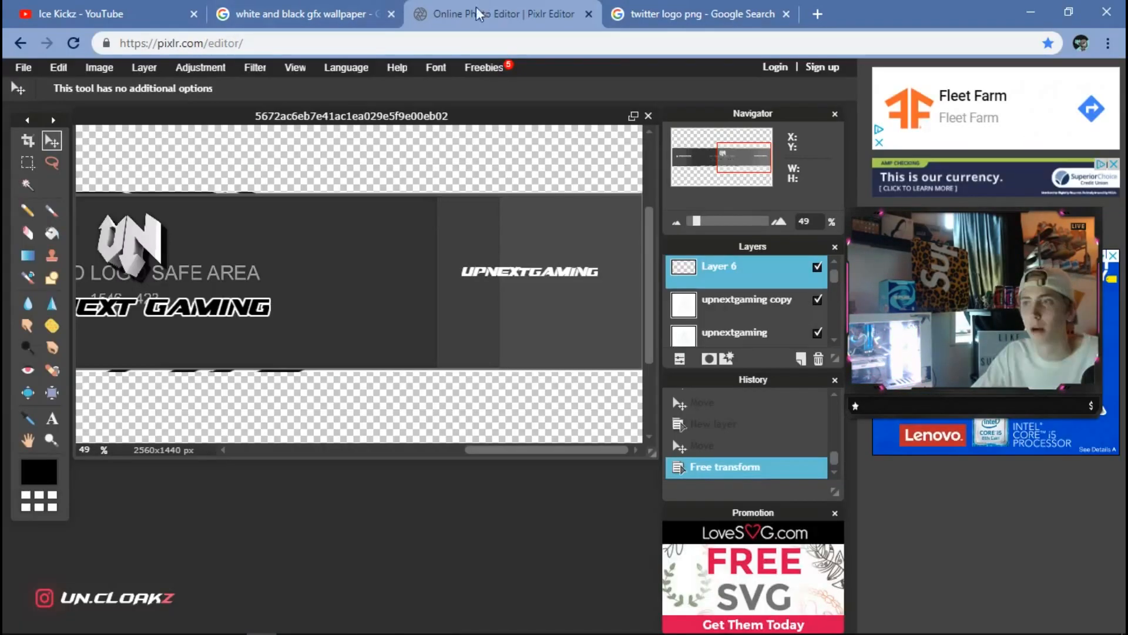
click(141, 66)
click(182, 141)
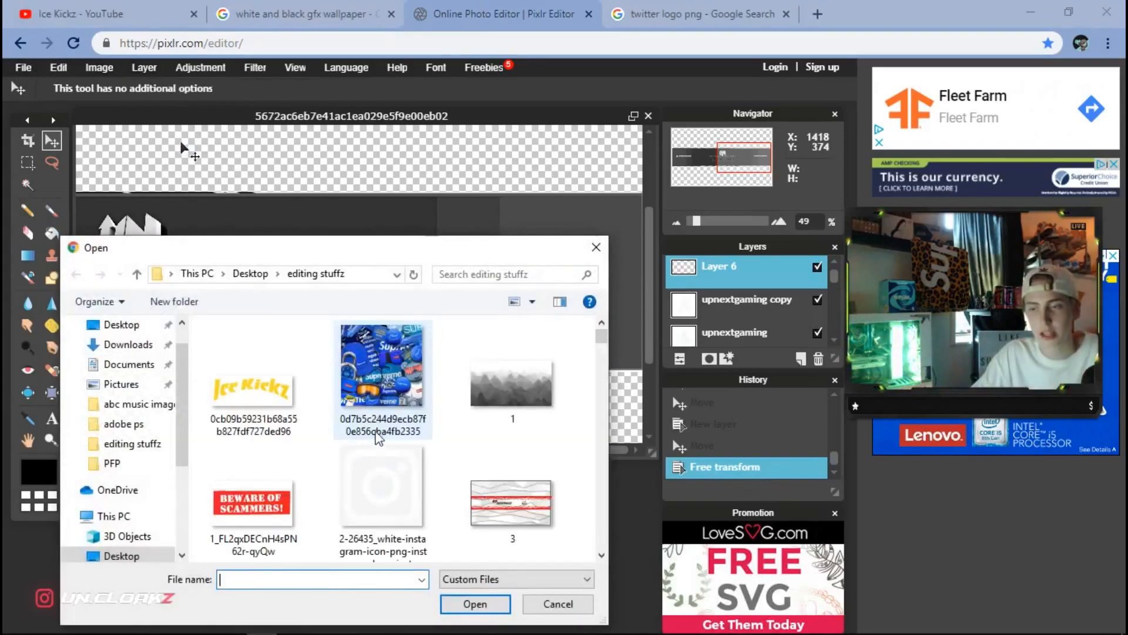
scroll(379, 435, down, 15)
scroll(384, 453, down, 7)
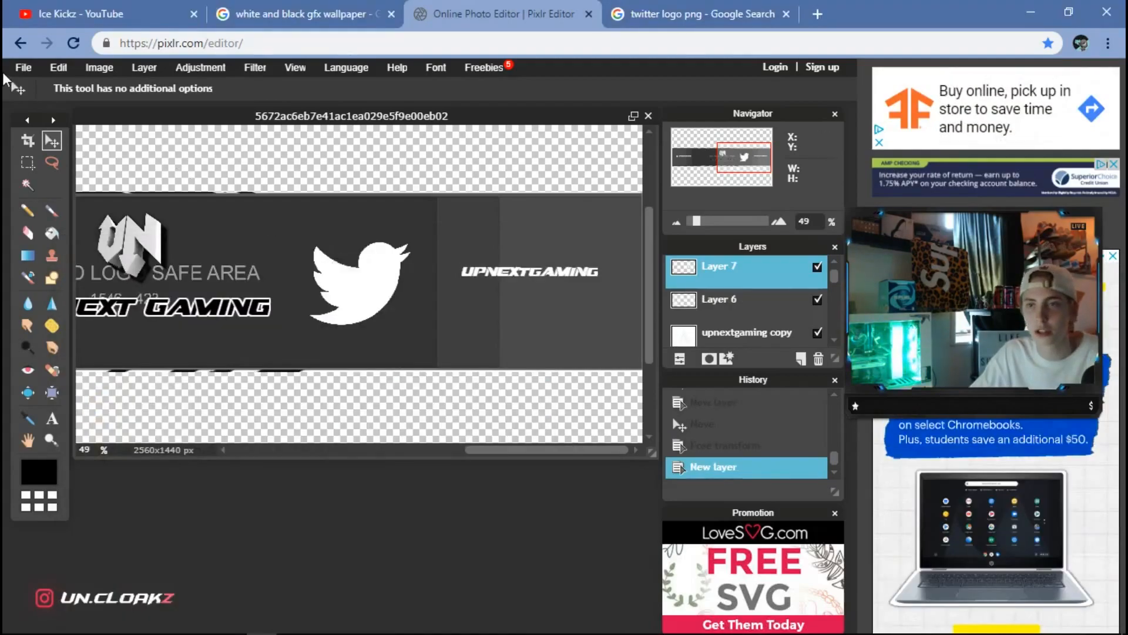
- Shrink the Twitter logo to icon size with Free transform and place it just before the right "upnextgaming" text
click(57, 67)
click(127, 187)
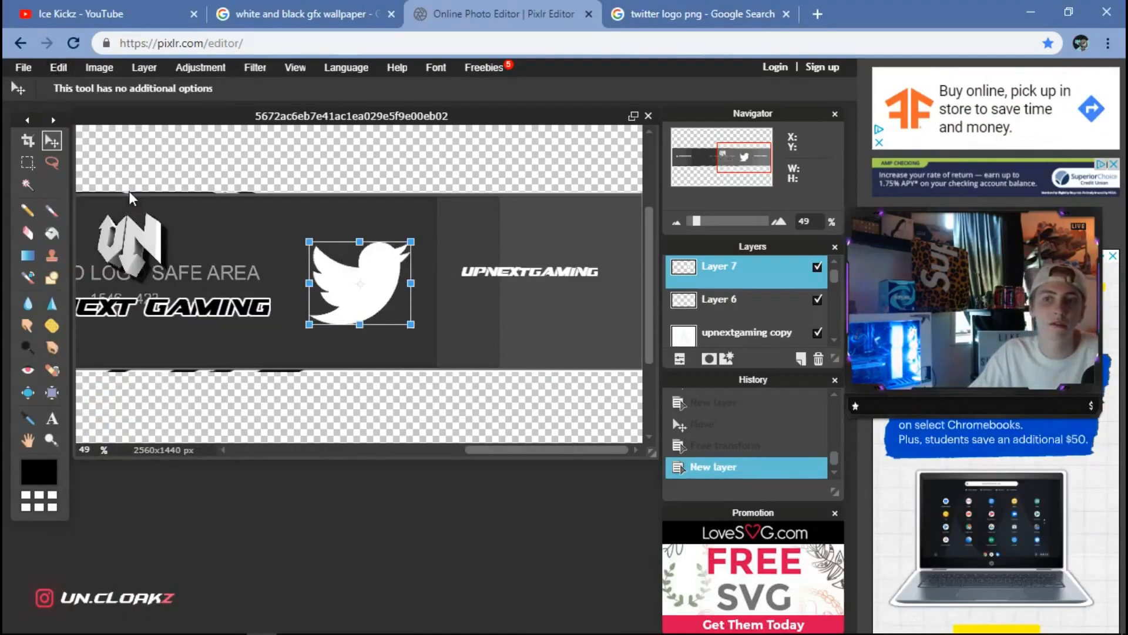
drag(411, 234, 394, 269)
key(Return)
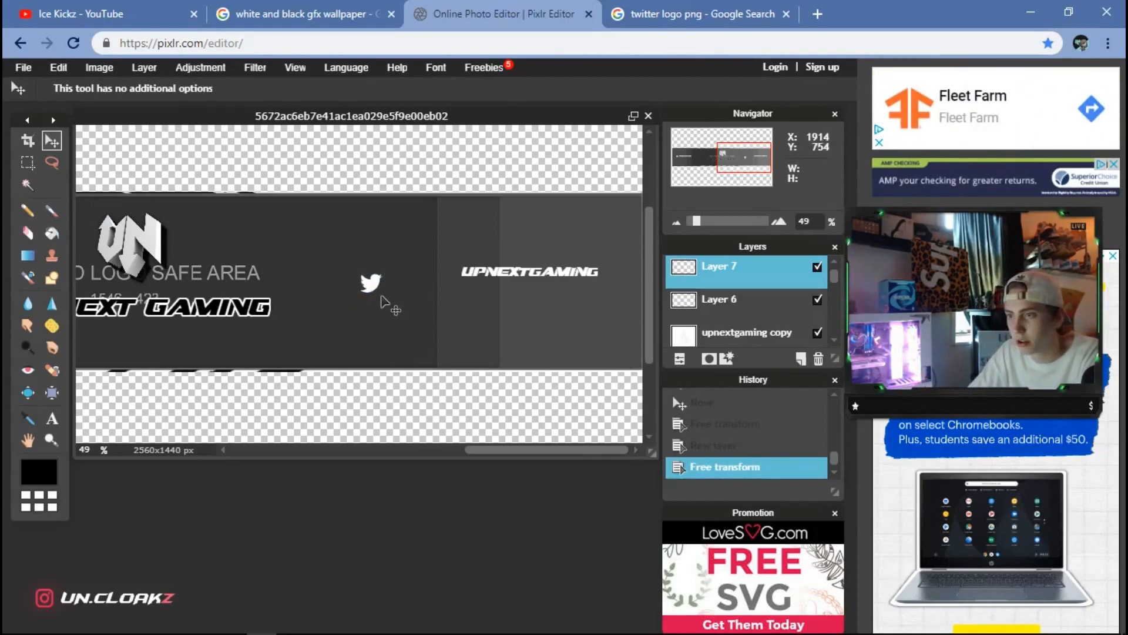
drag(368, 288, 452, 279)
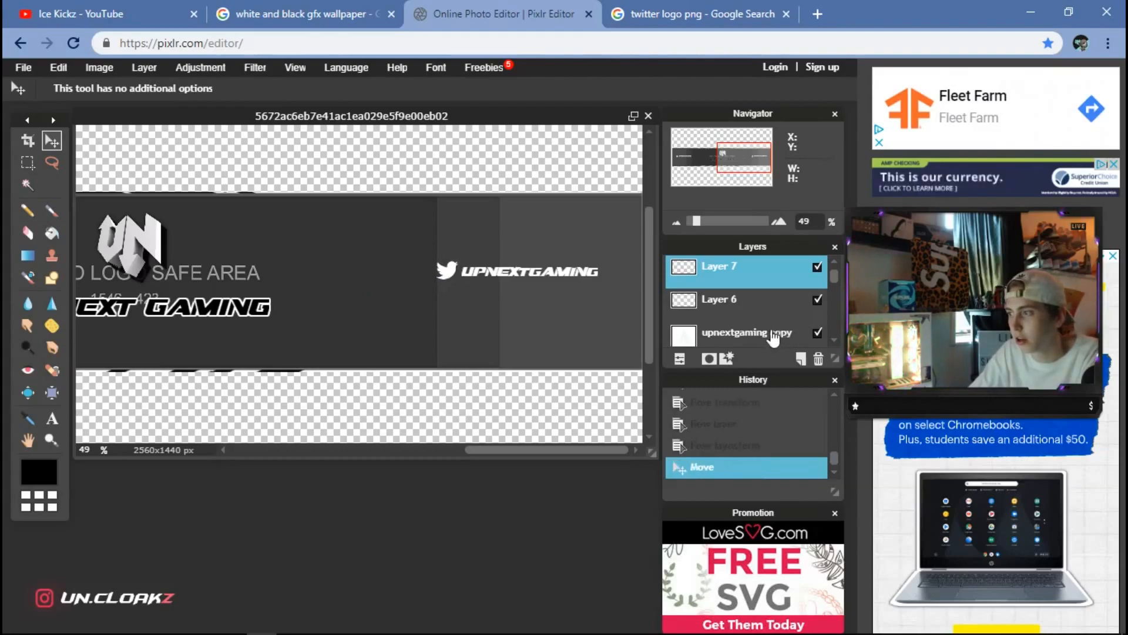
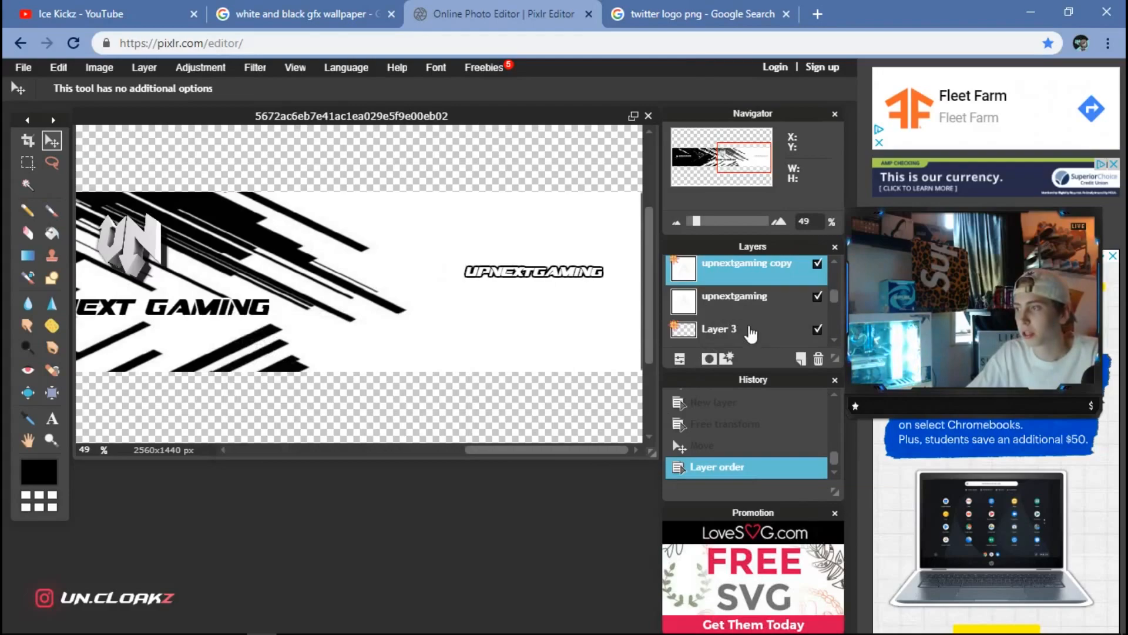
- Add an outer glow layer style to the "twitter logo" layer and make the glow black
scroll(743, 320, up, 2)
click(742, 267)
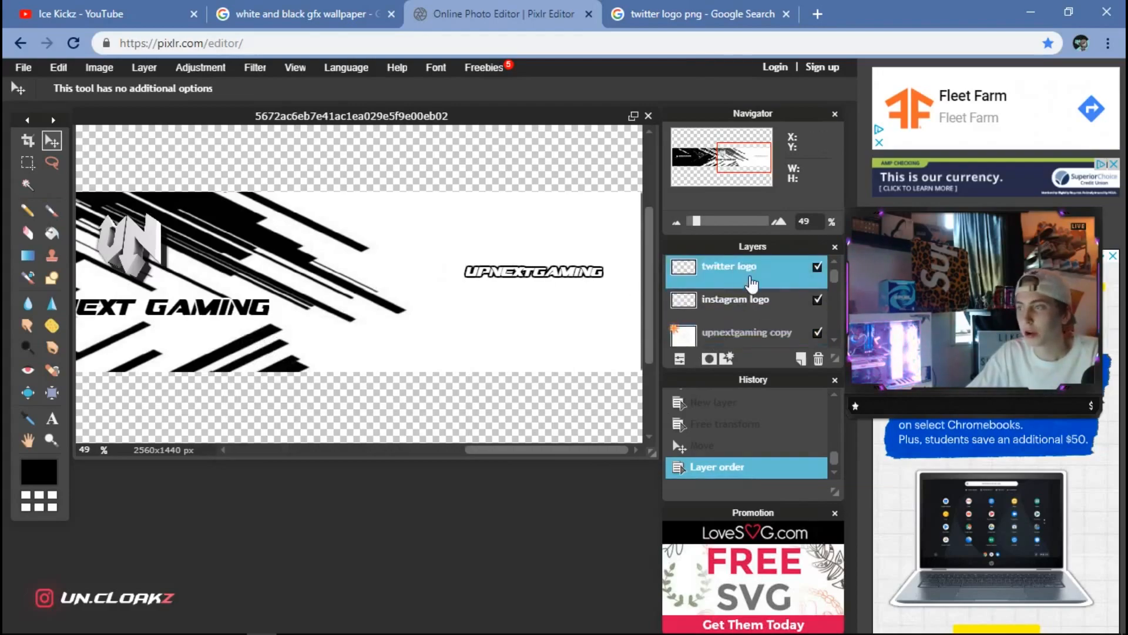
right_click(787, 270)
click(839, 406)
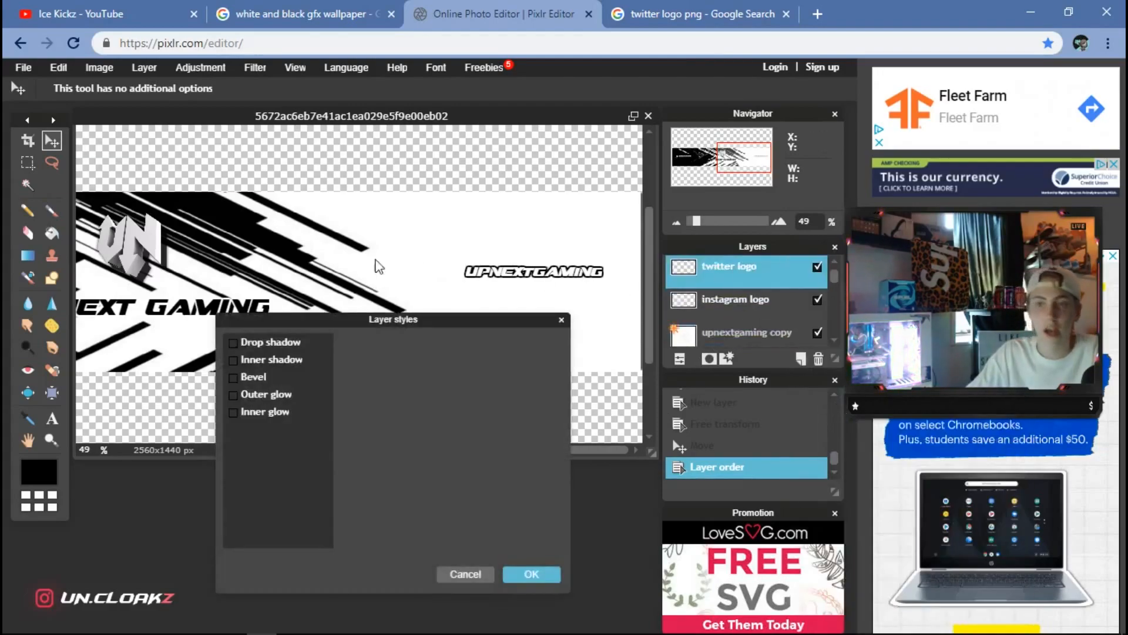
click(281, 401)
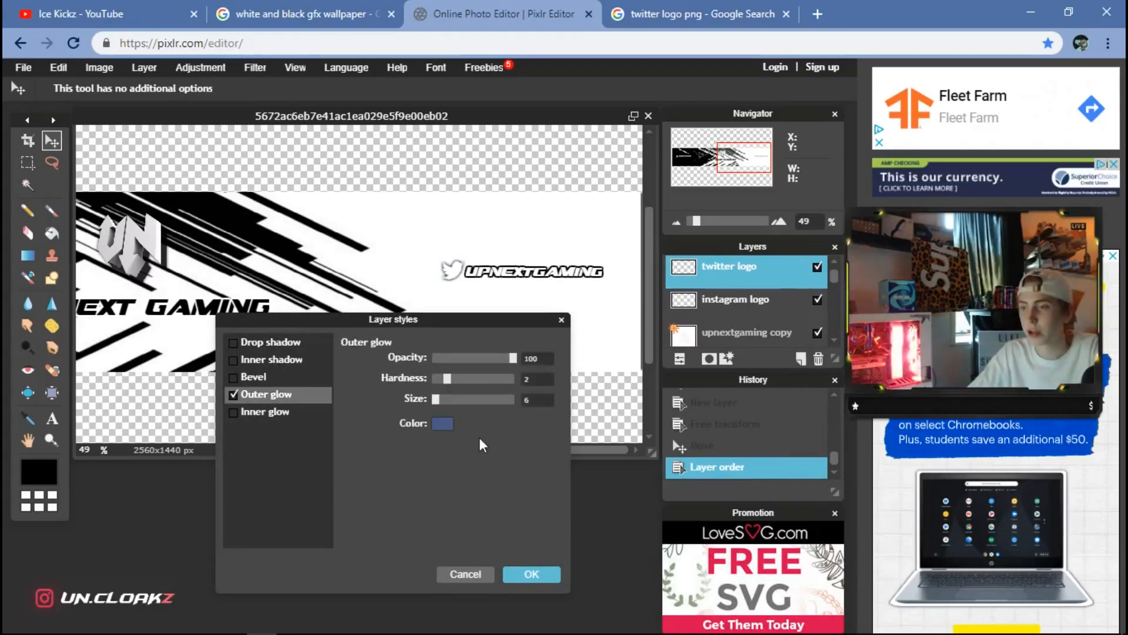
click(443, 423)
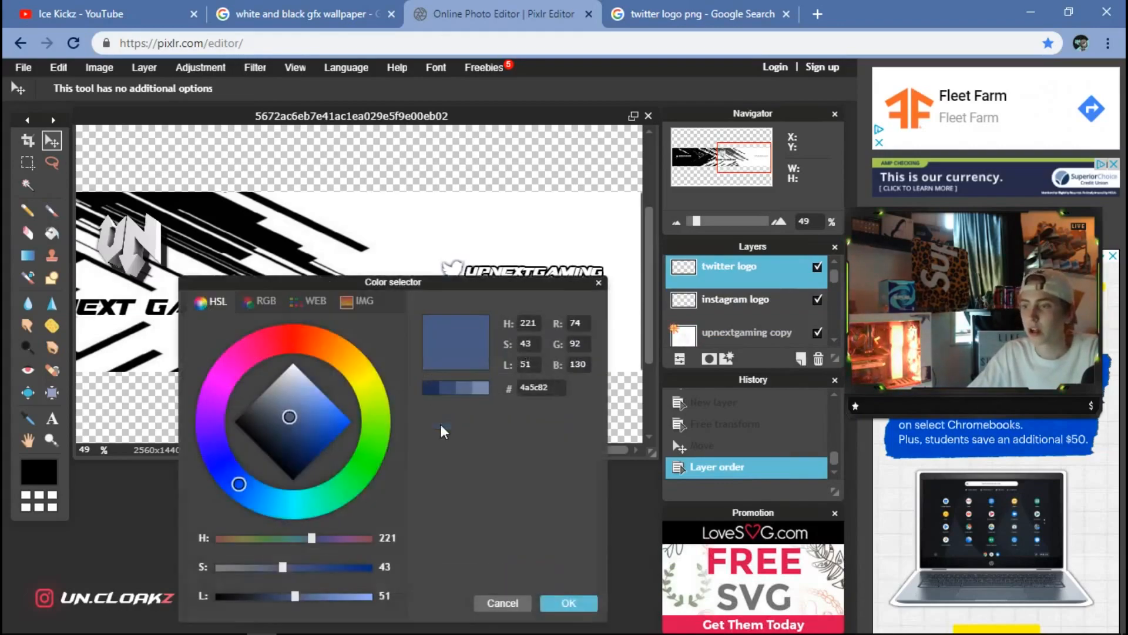
click(573, 605)
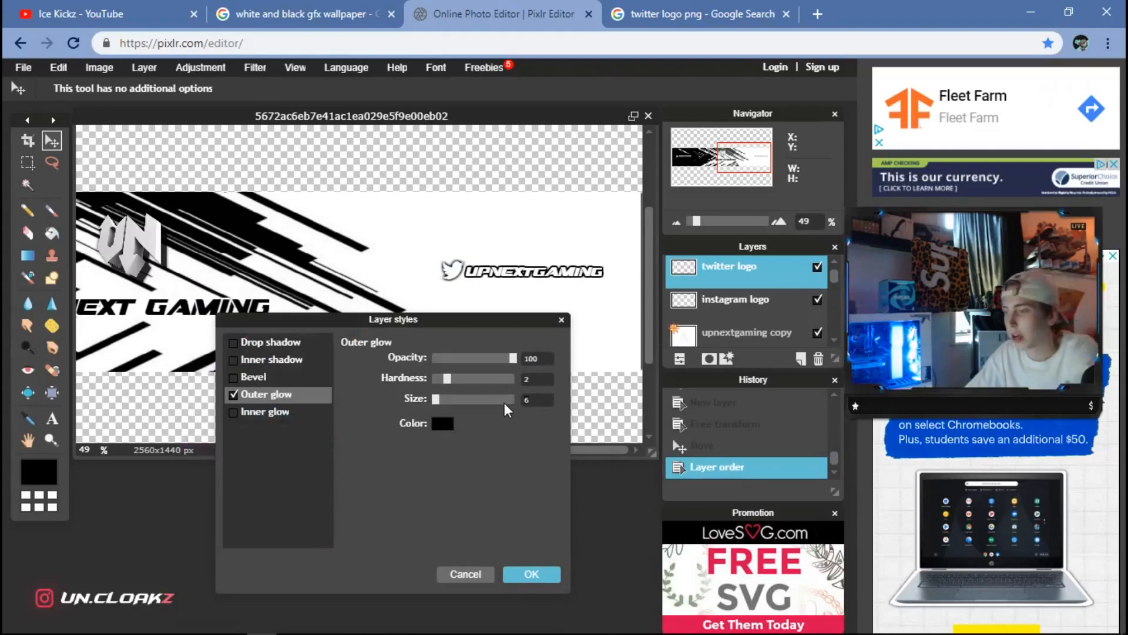
- Set the Twitter logo's outer glow size to 4, raise its hardness and apply the layer style
key(BackSpace)
text(4)
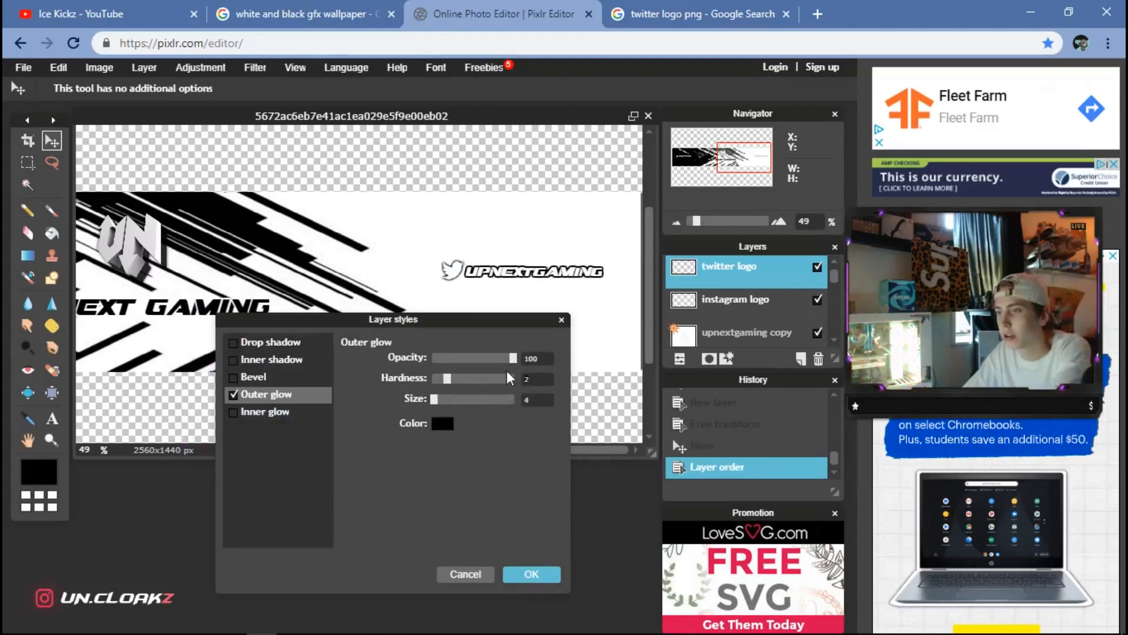
click(509, 378)
click(531, 574)
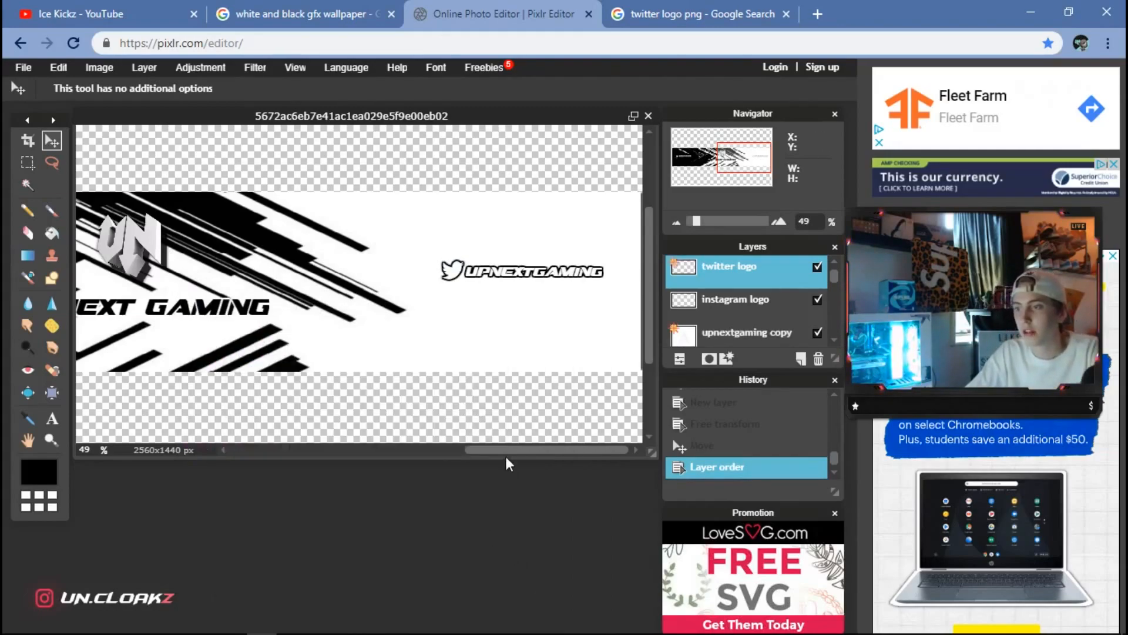
drag(499, 452, 376, 455)
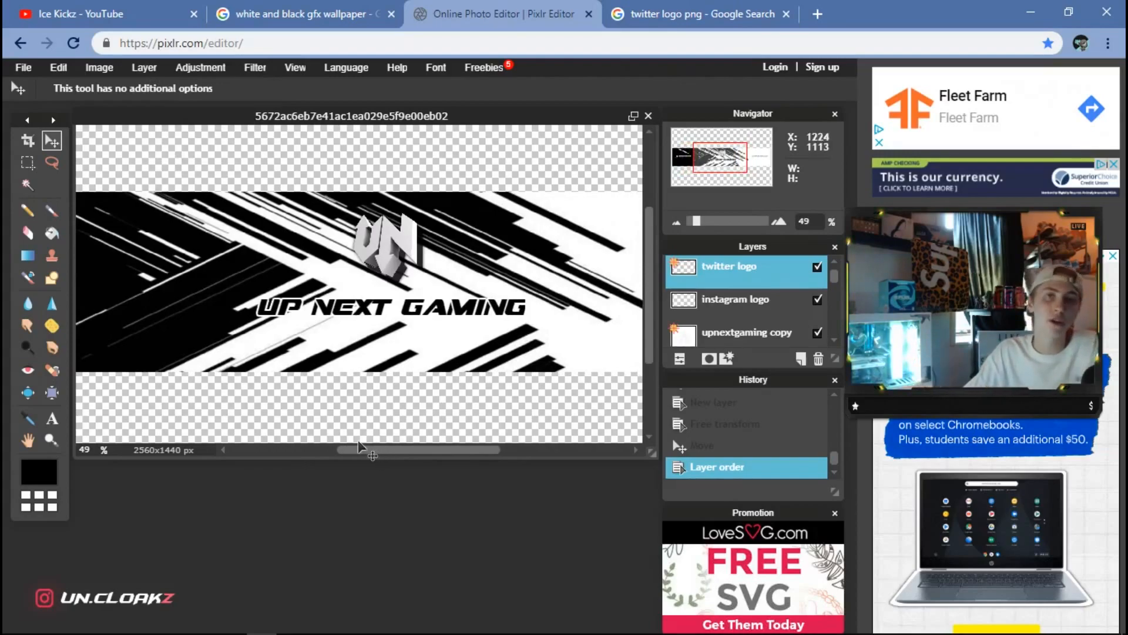
scroll(495, 307, down, 4)
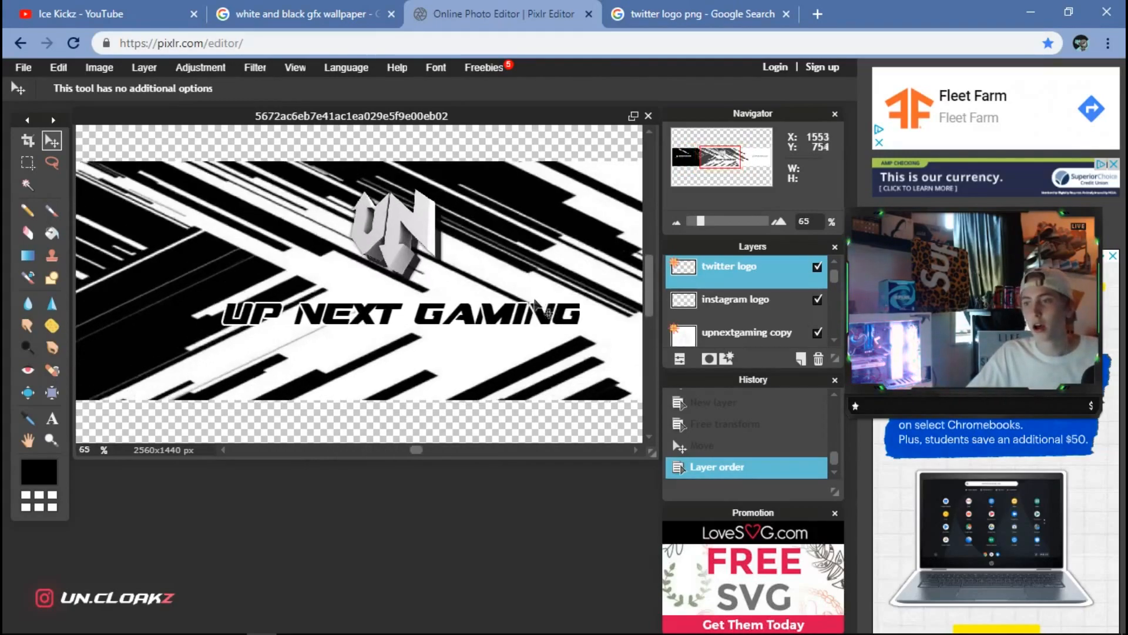
scroll(492, 303, up, 2)
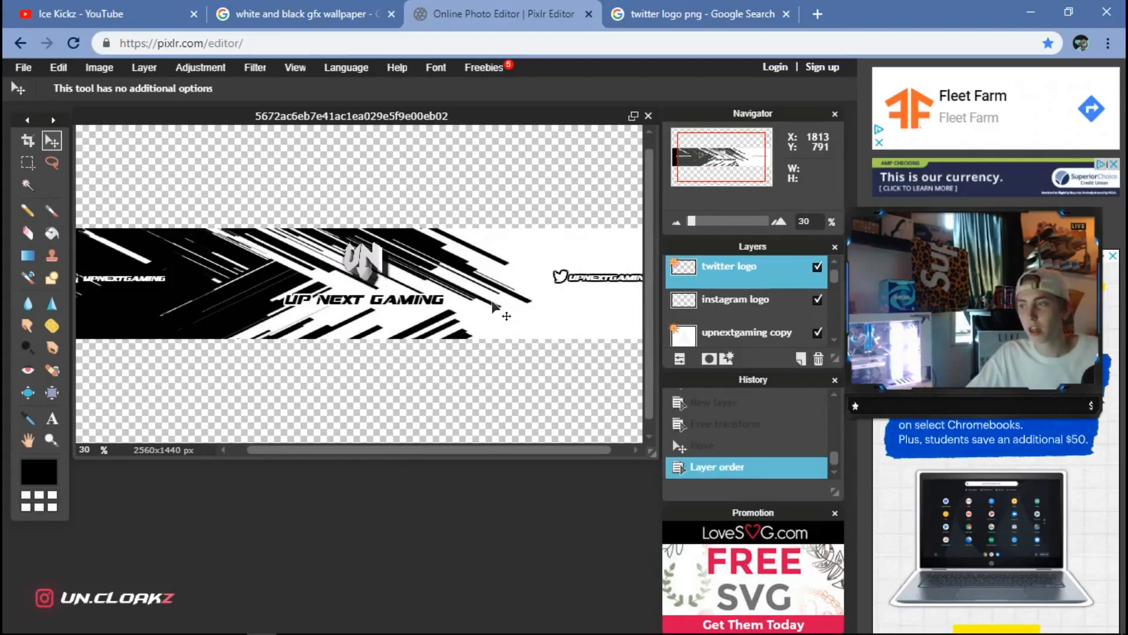
scroll(279, 340, down, 1)
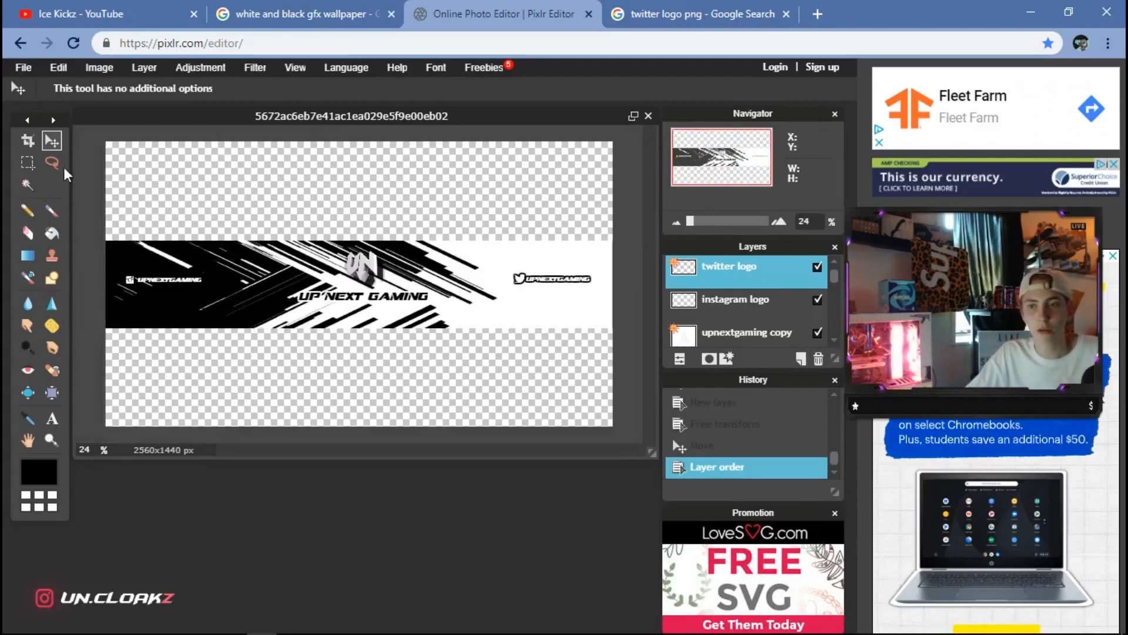
click(51, 418)
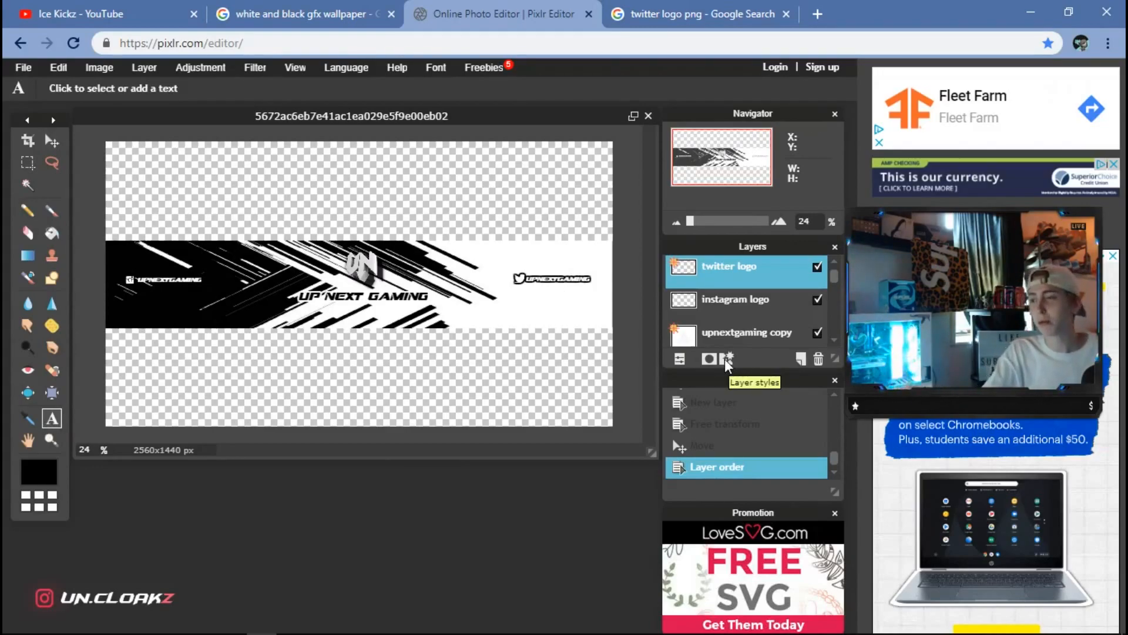
- Set the outer glow size of the "upnextgaming copy" text layer to 2 and apply the layer style
click(762, 336)
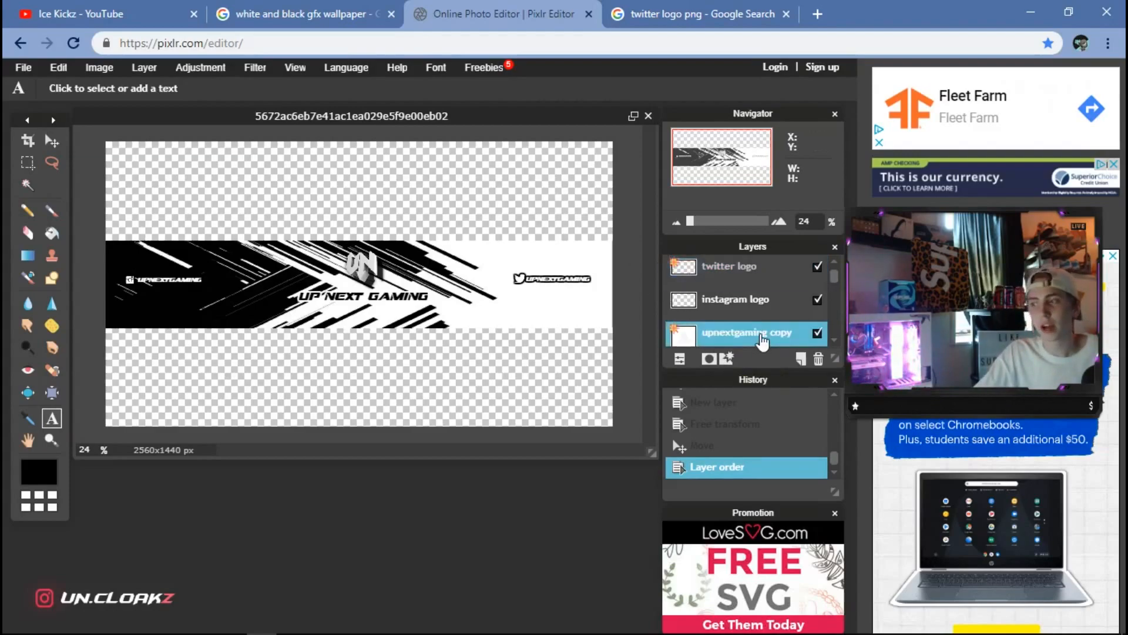
click(701, 317)
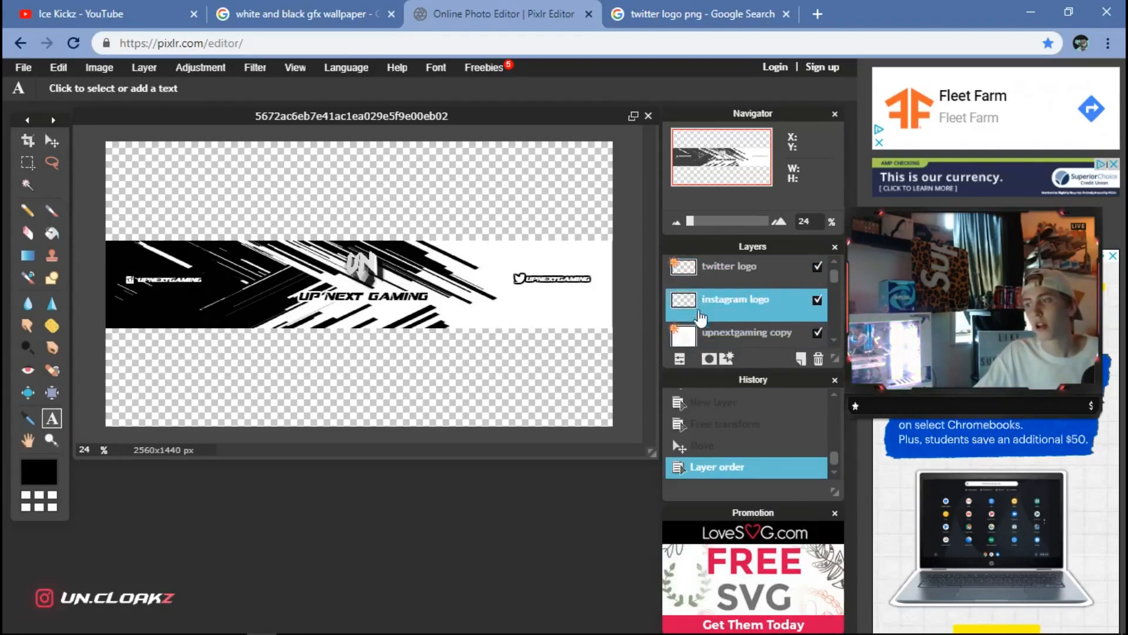
click(702, 334)
right_click(703, 334)
click(735, 403)
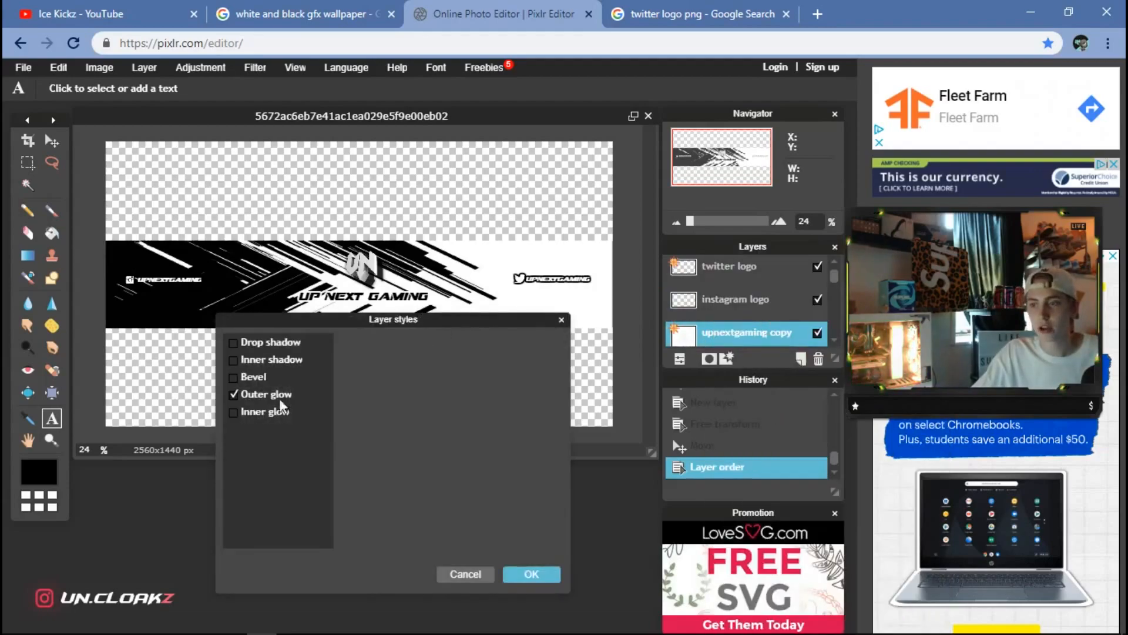
click(275, 395)
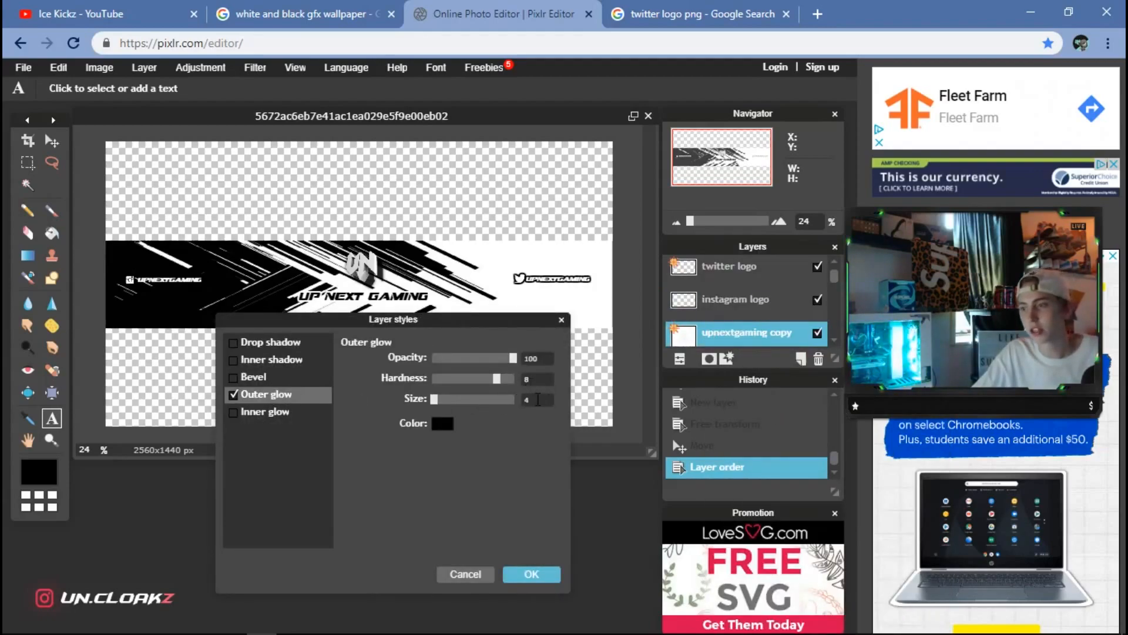
text(2)
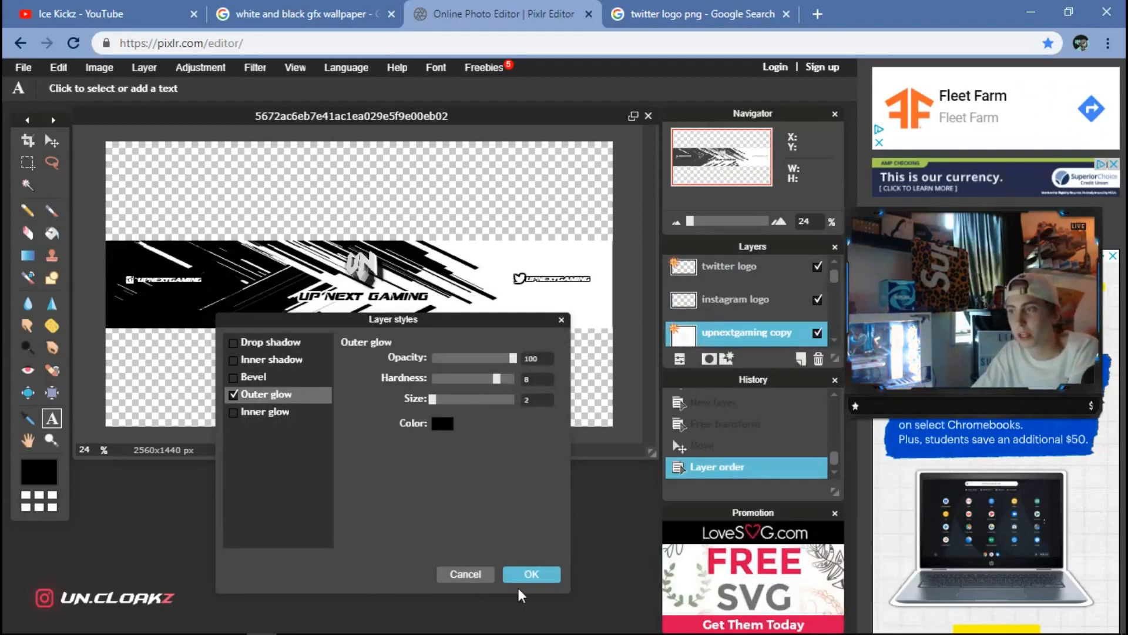
click(527, 573)
- Open the outer glow settings of the "twitter logo" layer
click(748, 276)
right_click(786, 269)
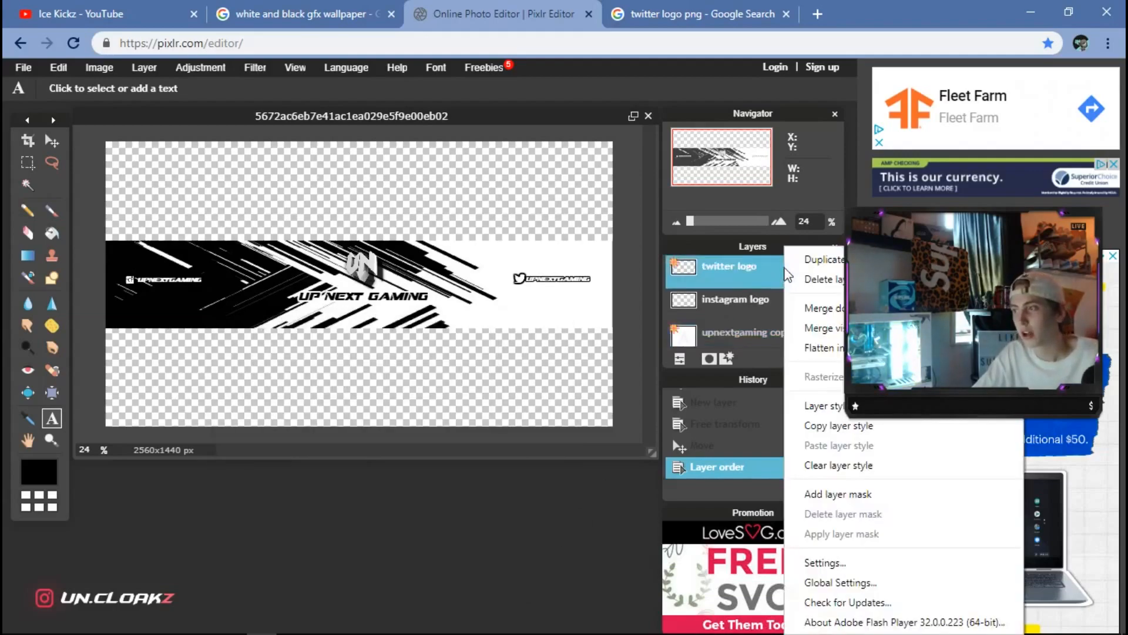
click(824, 406)
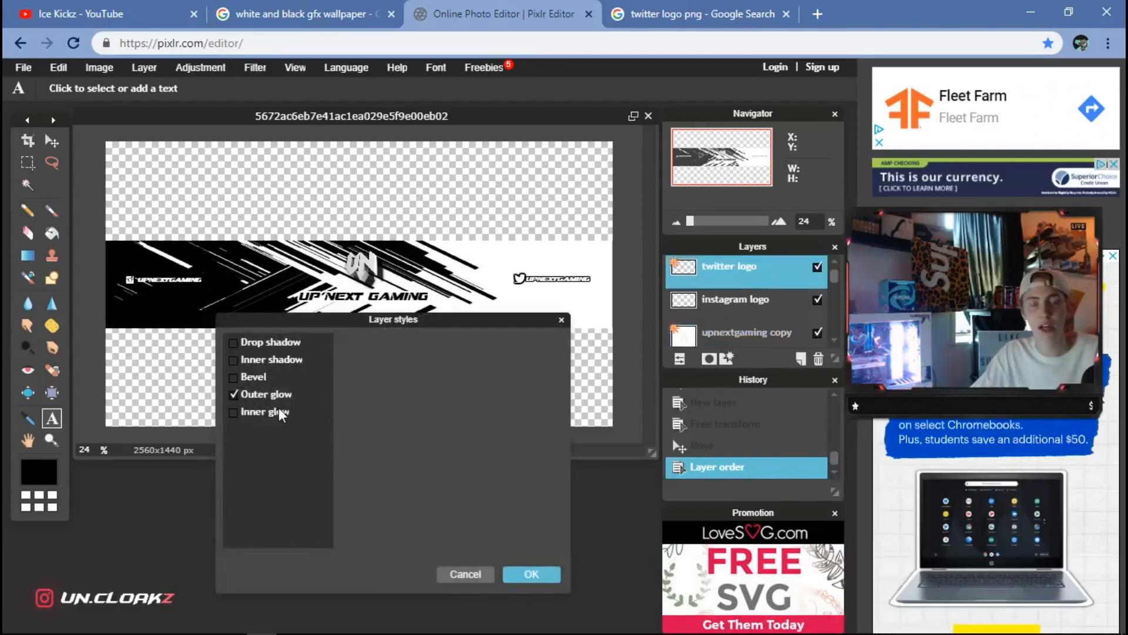
click(269, 394)
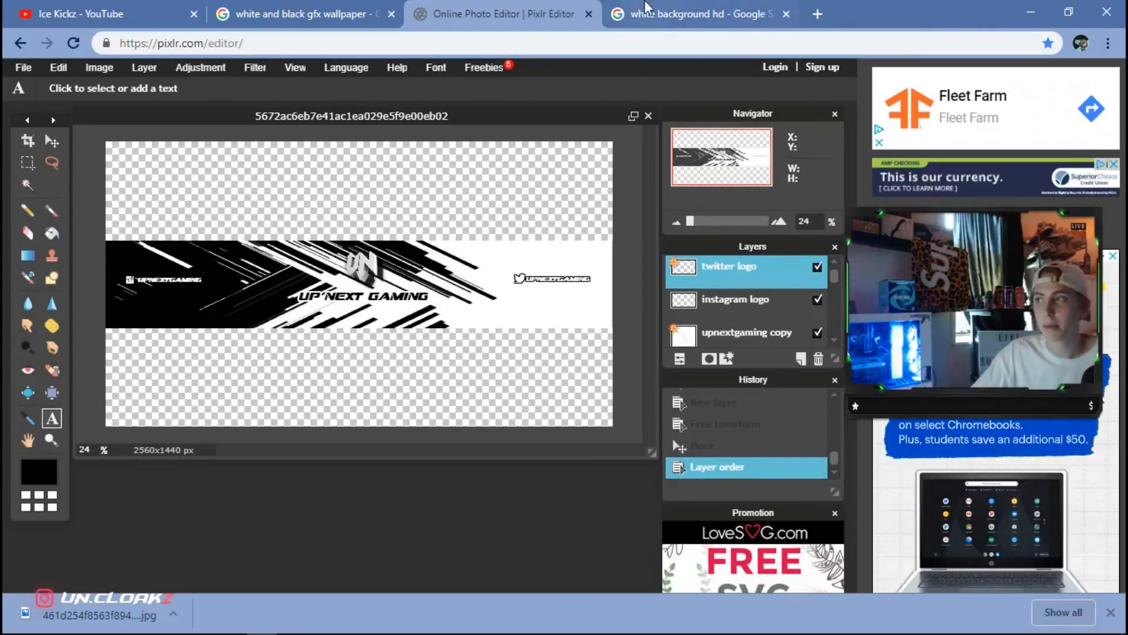
- Switch to the "white background hd" image search and examine the white polygon wallpaper
click(693, 13)
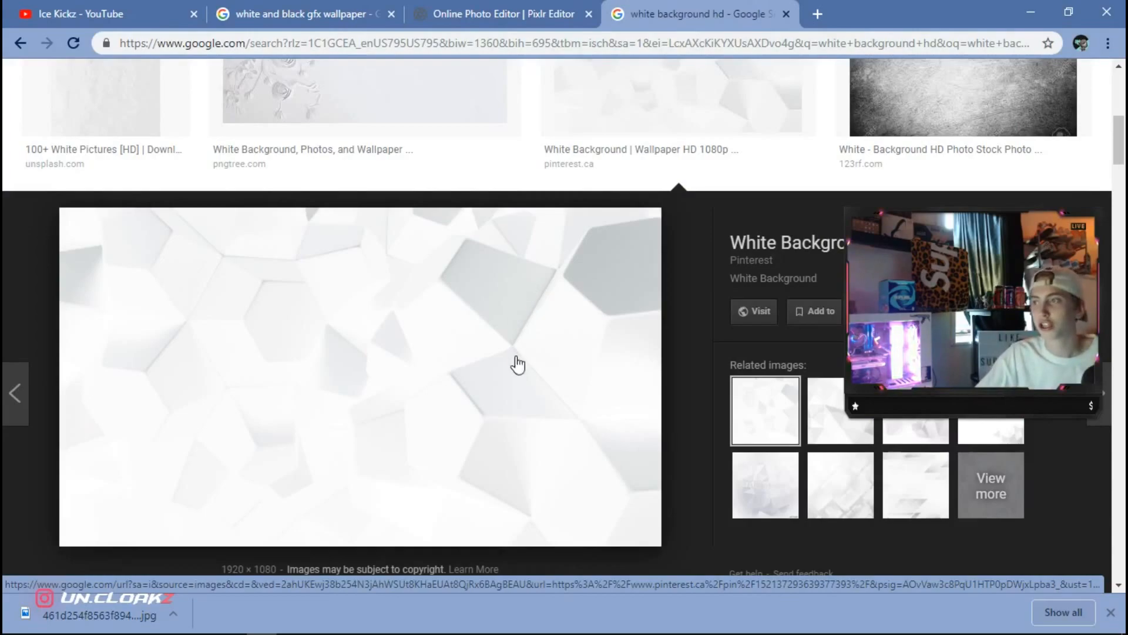
scroll(448, 320, up, 4)
scroll(443, 320, down, 4)
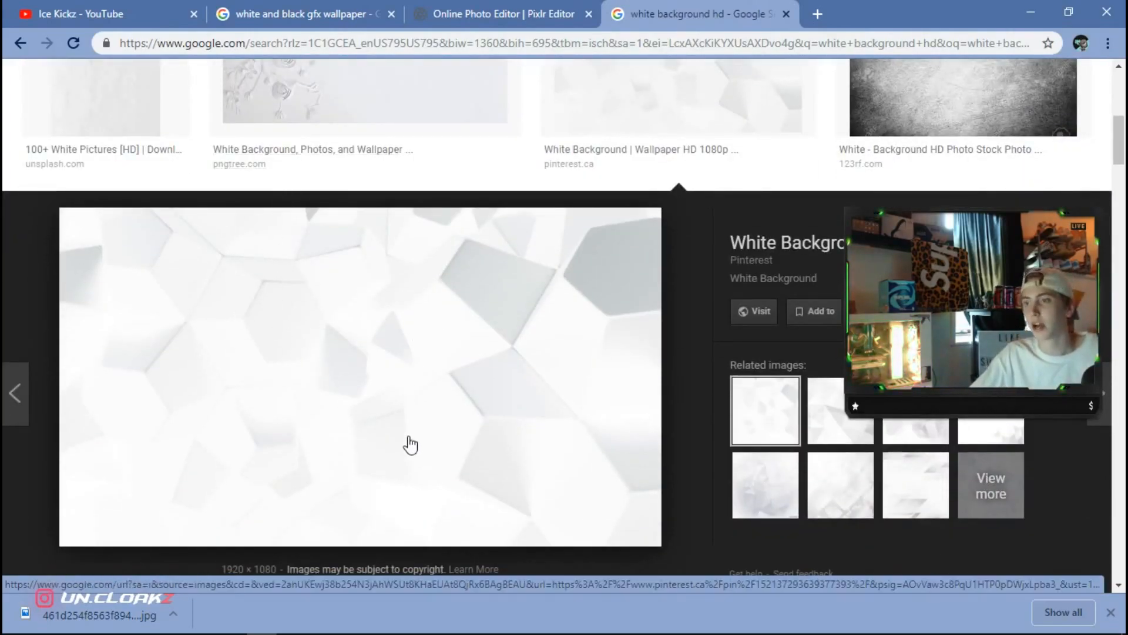
- Return to Pixlr Editor and add the white polygon image 461d254f8563f8945ce3a385f289df17 from the Desktop as a new layer
click(464, 8)
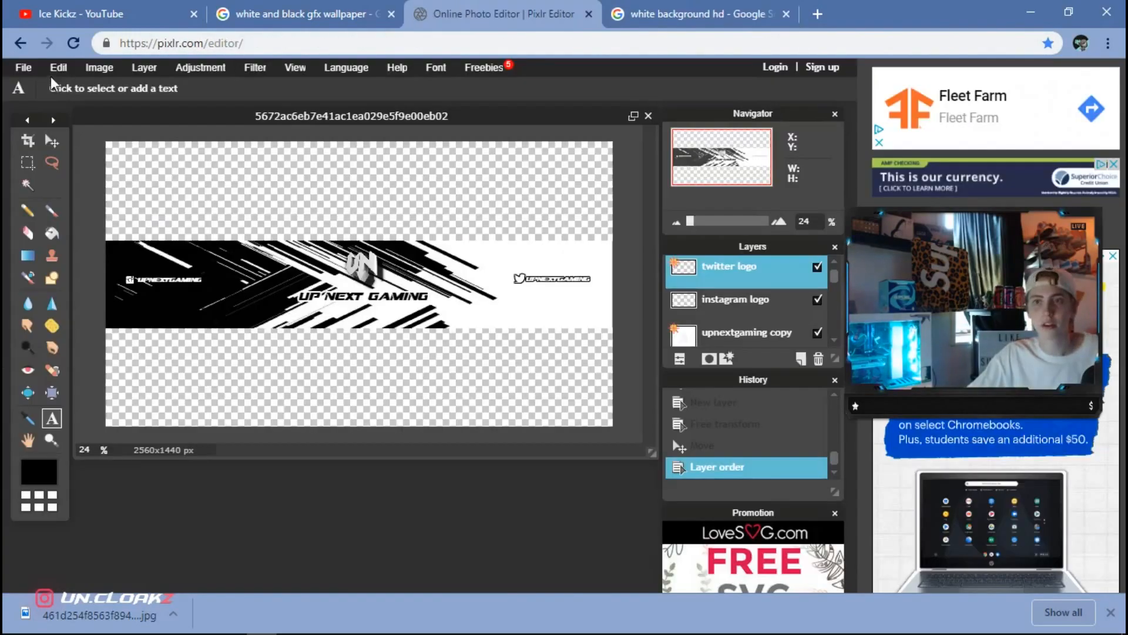
click(144, 67)
click(189, 153)
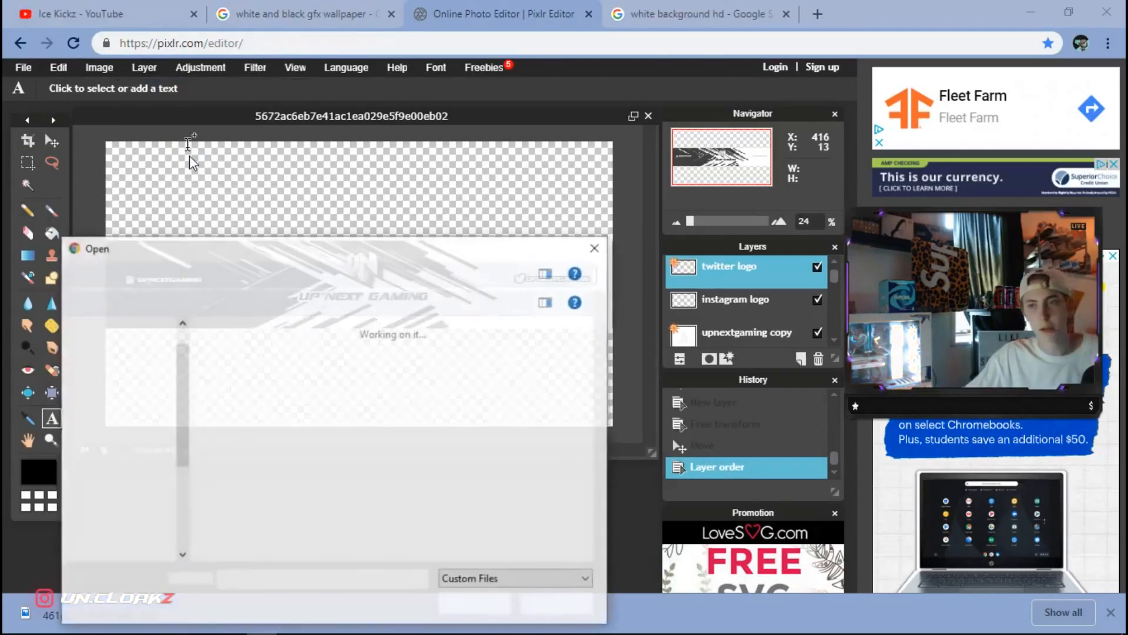
scroll(305, 464, down, 2)
scroll(134, 362, up, 1)
click(135, 368)
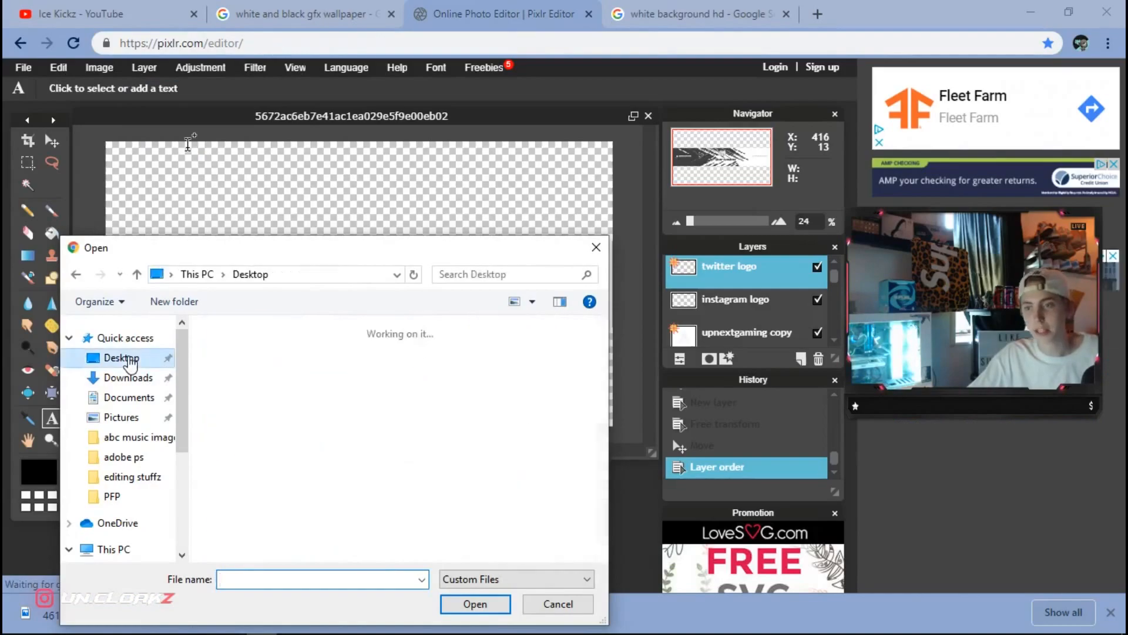
scroll(382, 470, down, 2)
scroll(388, 476, up, 5)
scroll(388, 477, down, 2)
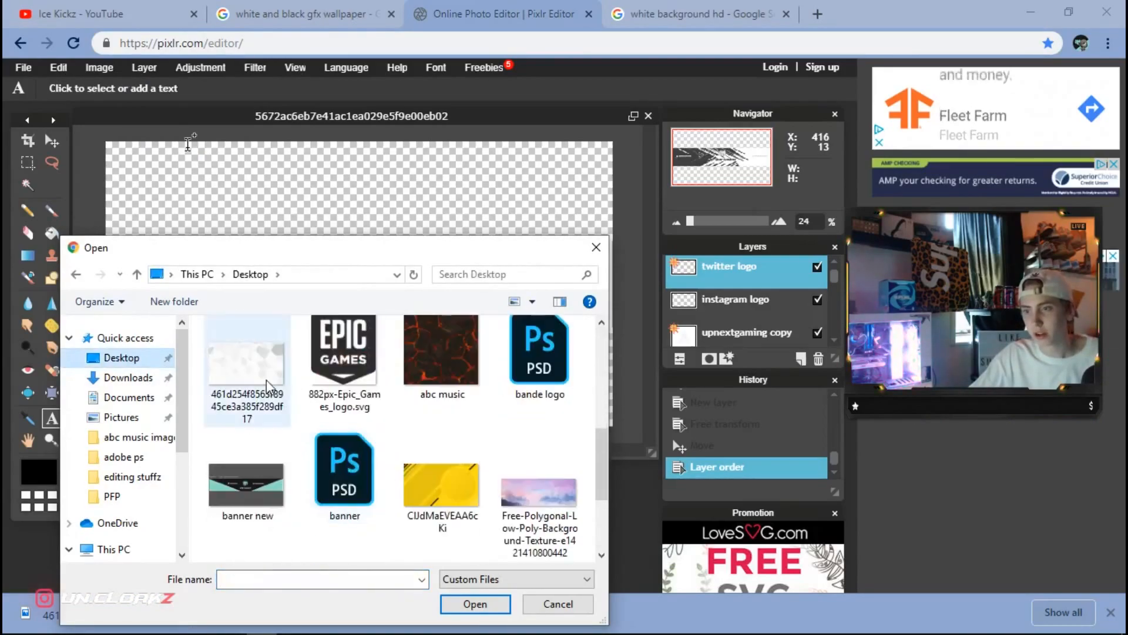
double_click(253, 353)
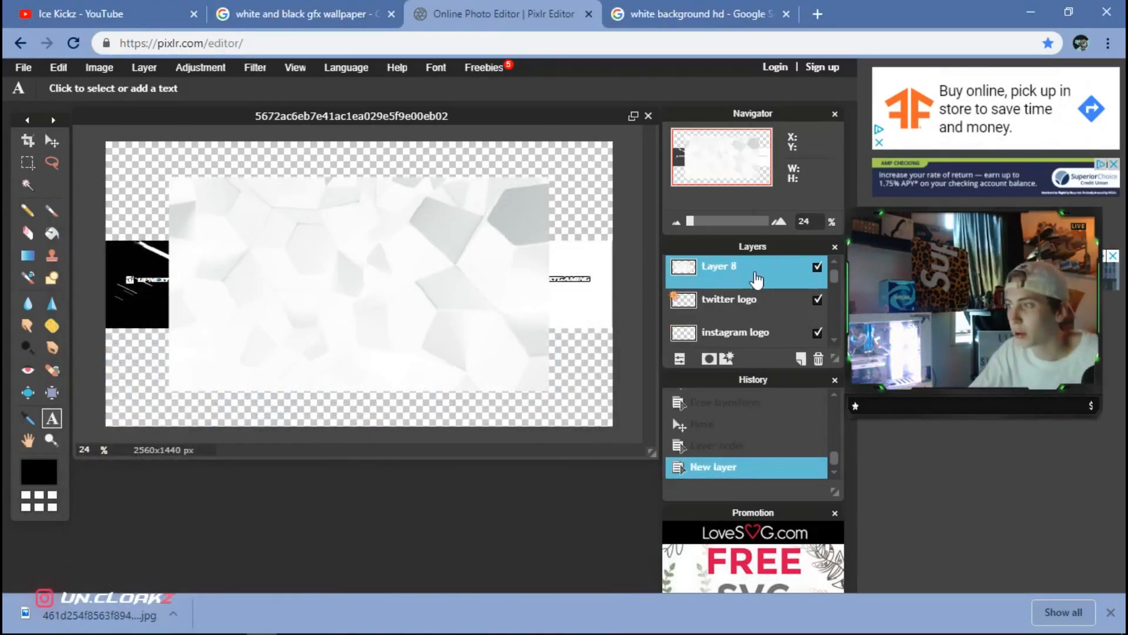
- Reorder the white polygon background, Layer 8, down the stack so it sits between Layer 1 and Layer 0
drag(755, 277, 757, 322)
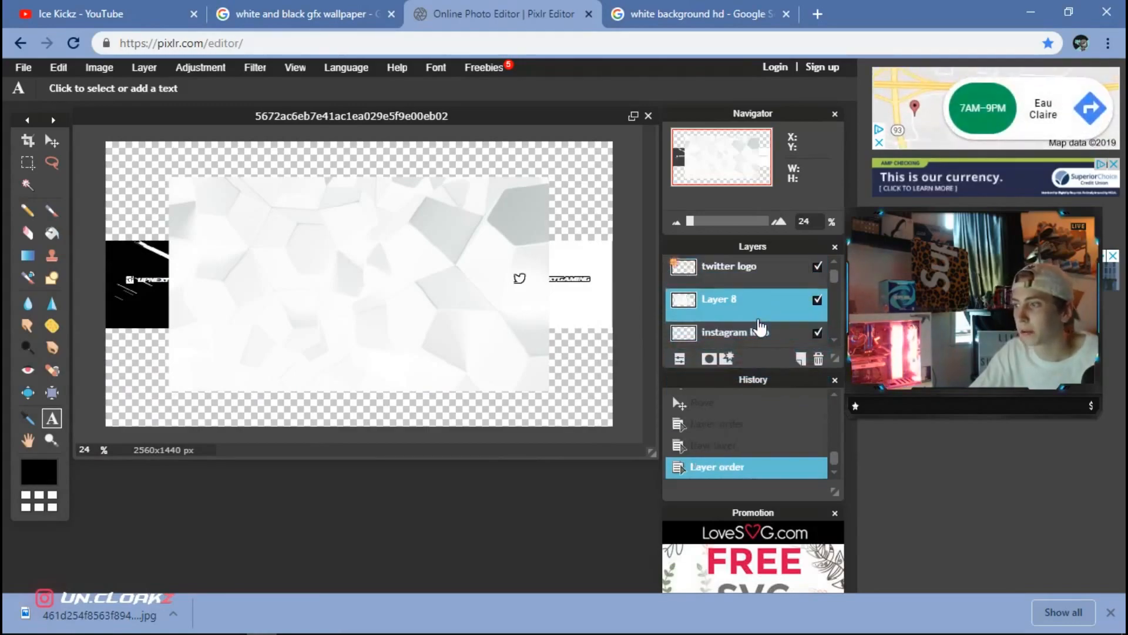
scroll(749, 311, down, 1)
drag(745, 271, 742, 310)
scroll(748, 303, down, 2)
scroll(749, 278, up, 1)
scroll(745, 310, down, 1)
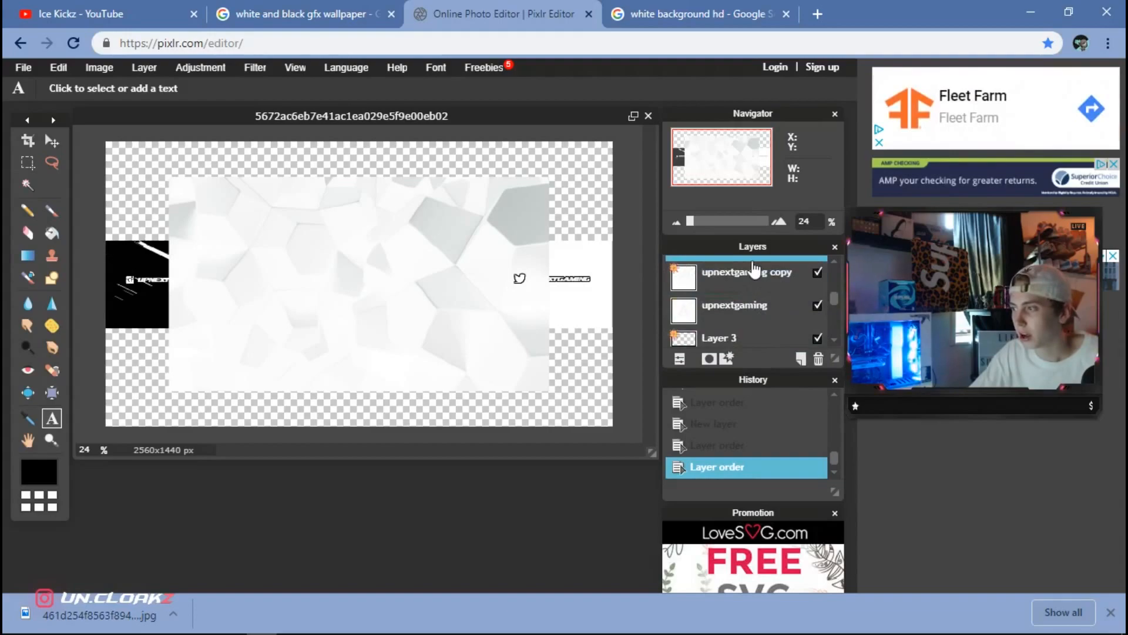
drag(752, 272, 750, 347)
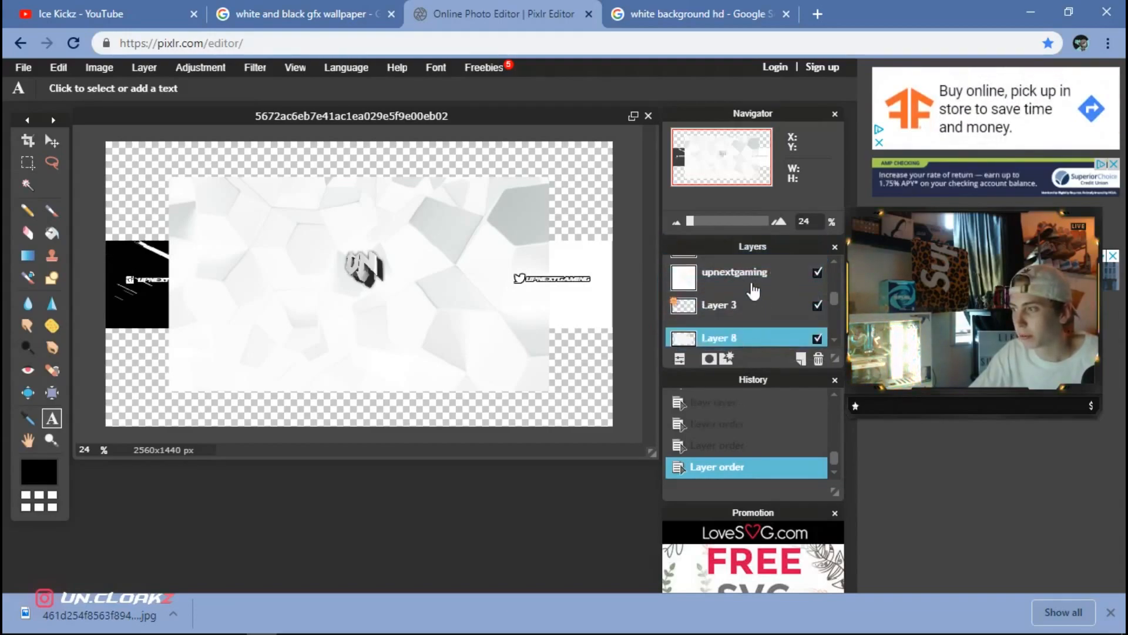
scroll(752, 286, down, 2)
scroll(750, 303, up, 1)
drag(745, 293, 743, 333)
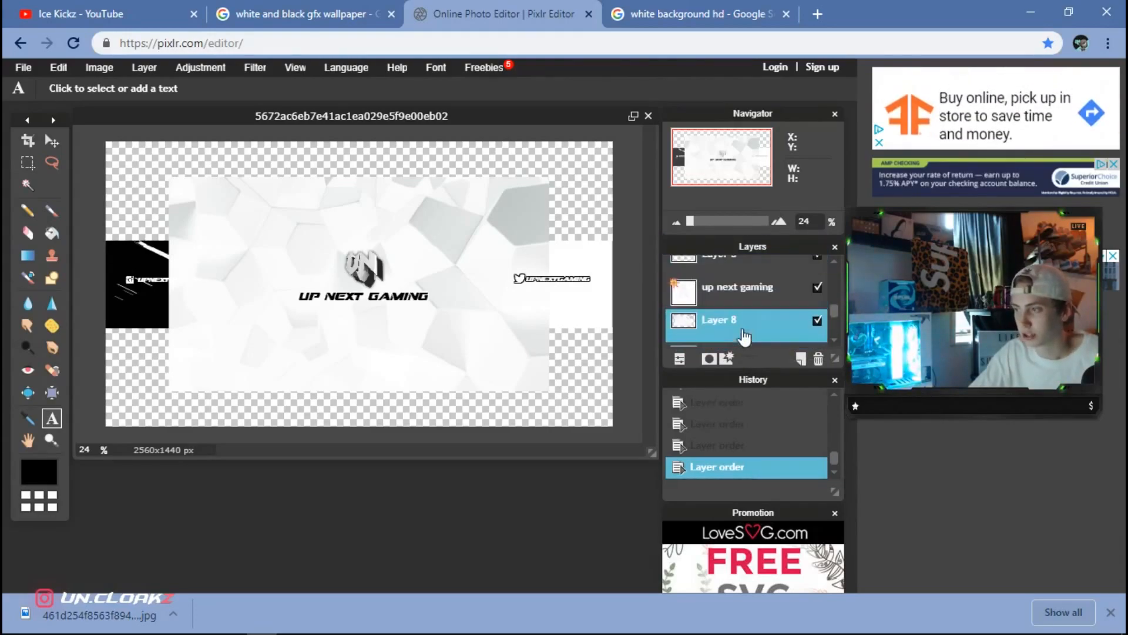
scroll(744, 320, down, 2)
drag(750, 271, 746, 326)
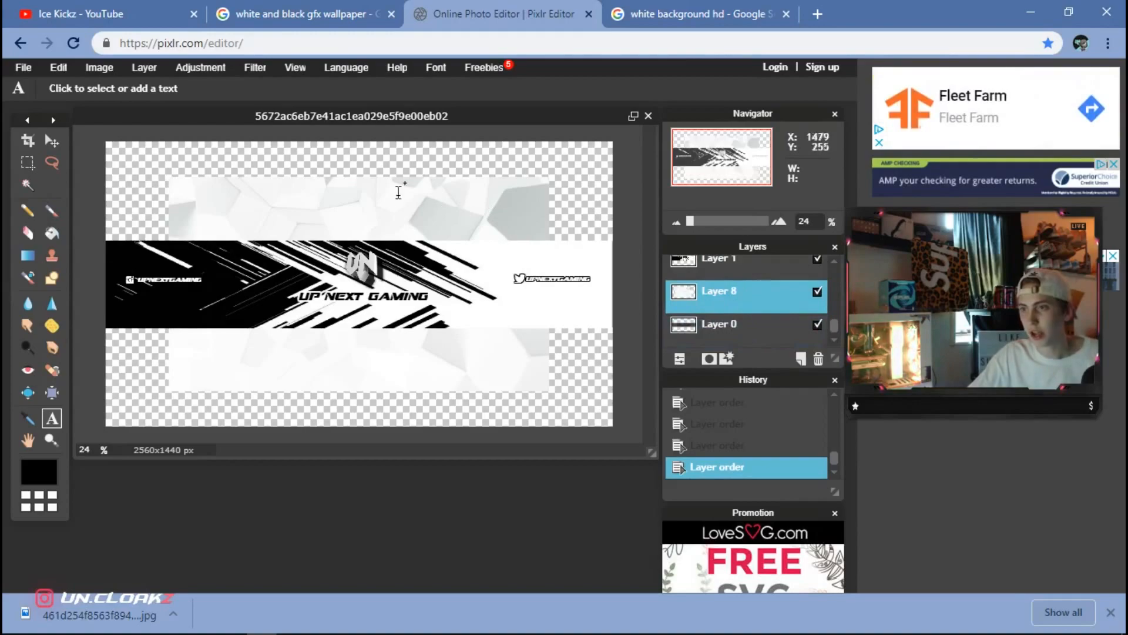
- Enlarge the white polygon background with Free transform until it covers the whole canvas
click(58, 67)
click(112, 189)
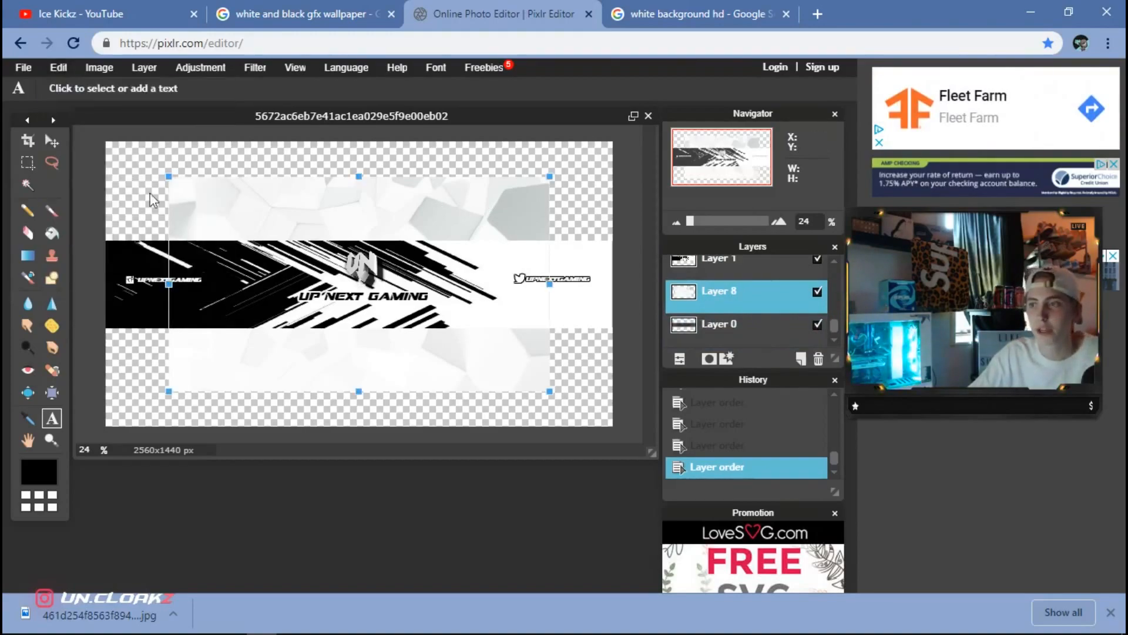
drag(549, 177, 669, 137)
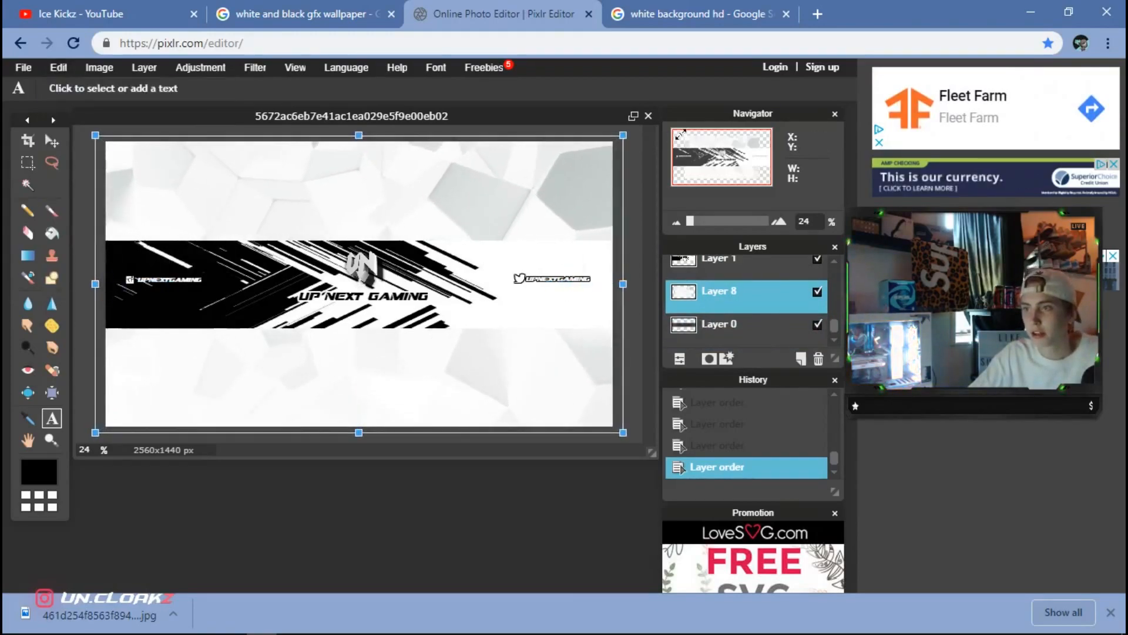
key(Return)
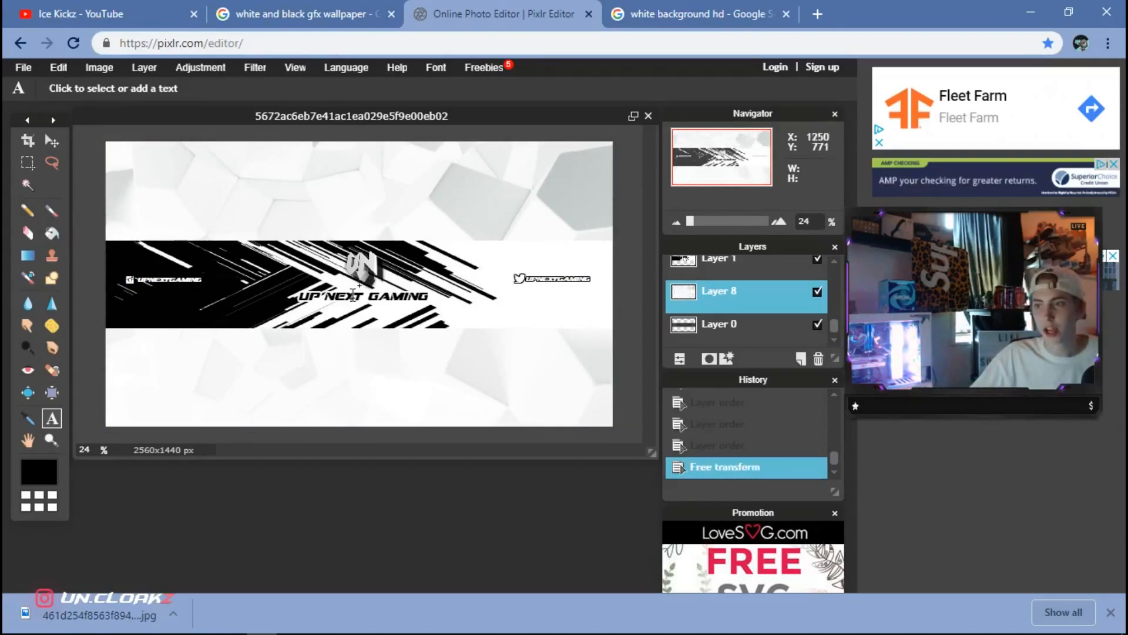
- Apply the Mimic HDR filter to the black and white band on Layer 1
scroll(767, 315, up, 1)
click(747, 290)
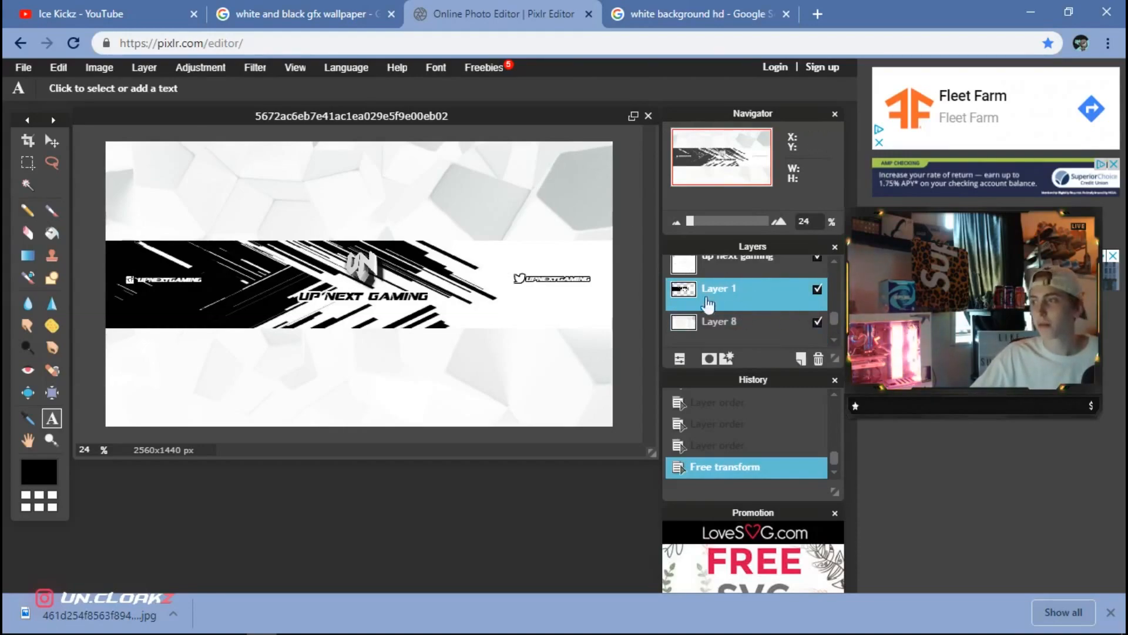
click(261, 68)
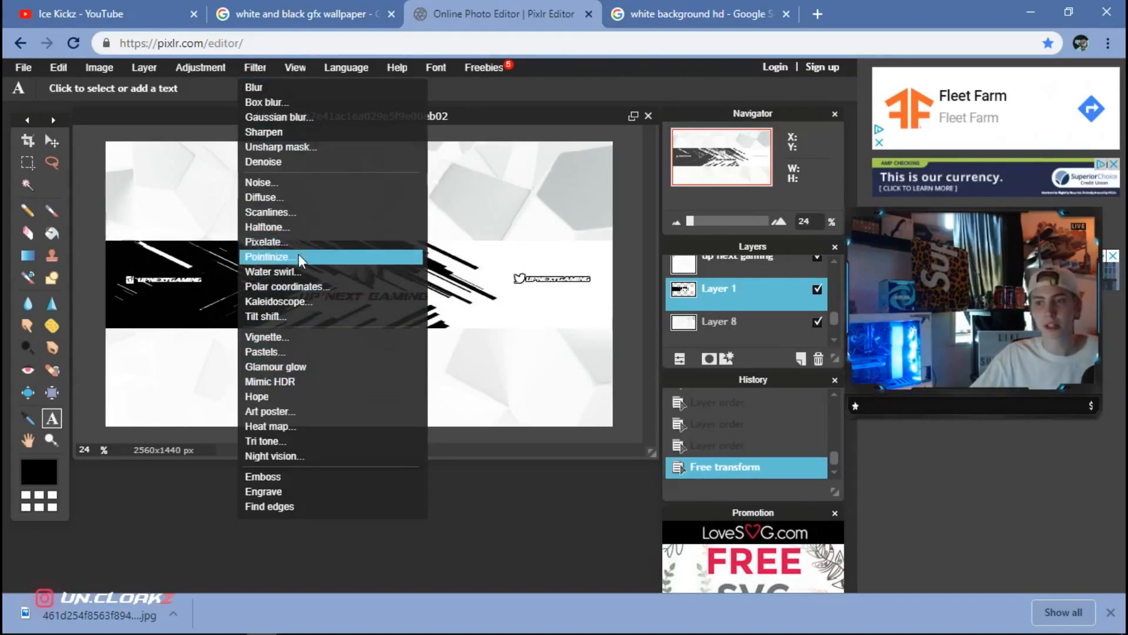
click(298, 382)
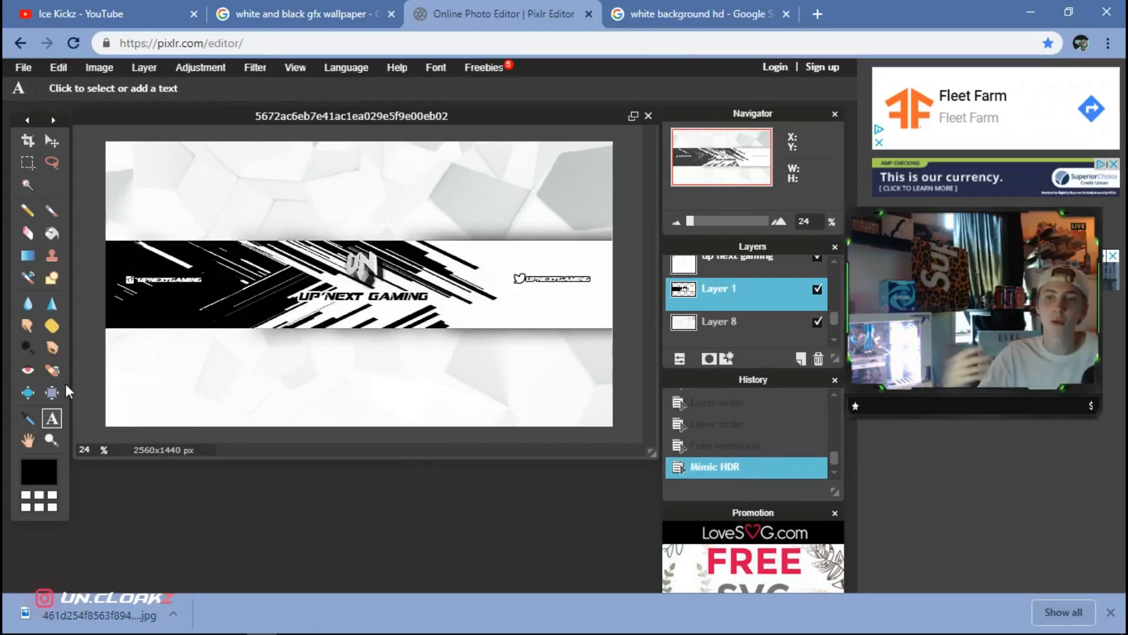
- Save the finished banner to the Desktop as banner 123 in PNG (Transparent, full quality) format
click(17, 68)
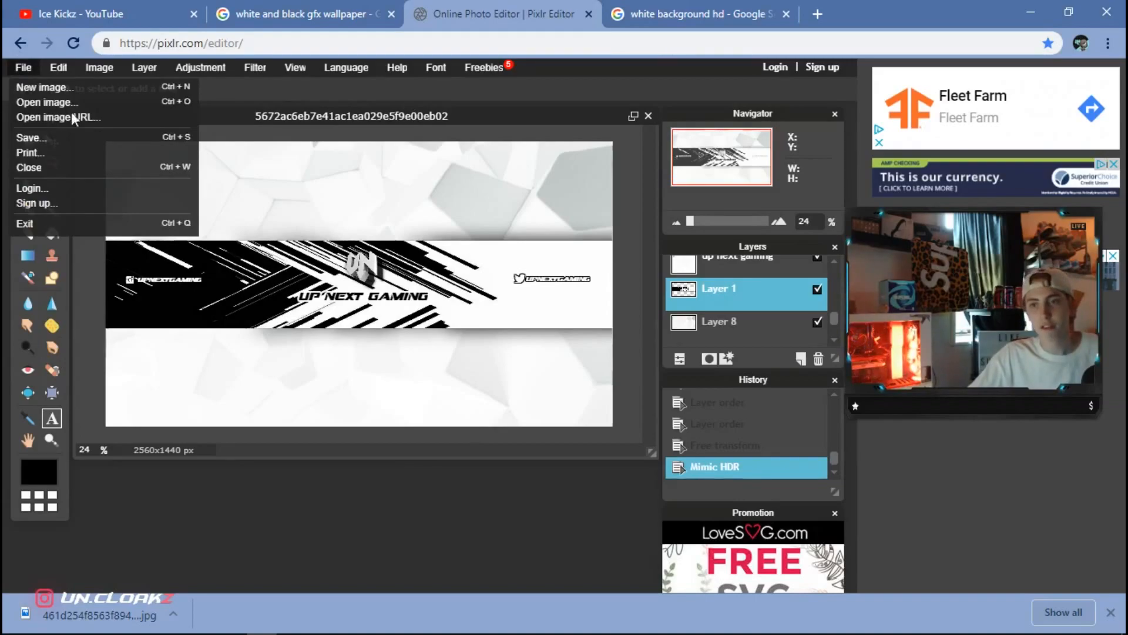
click(100, 134)
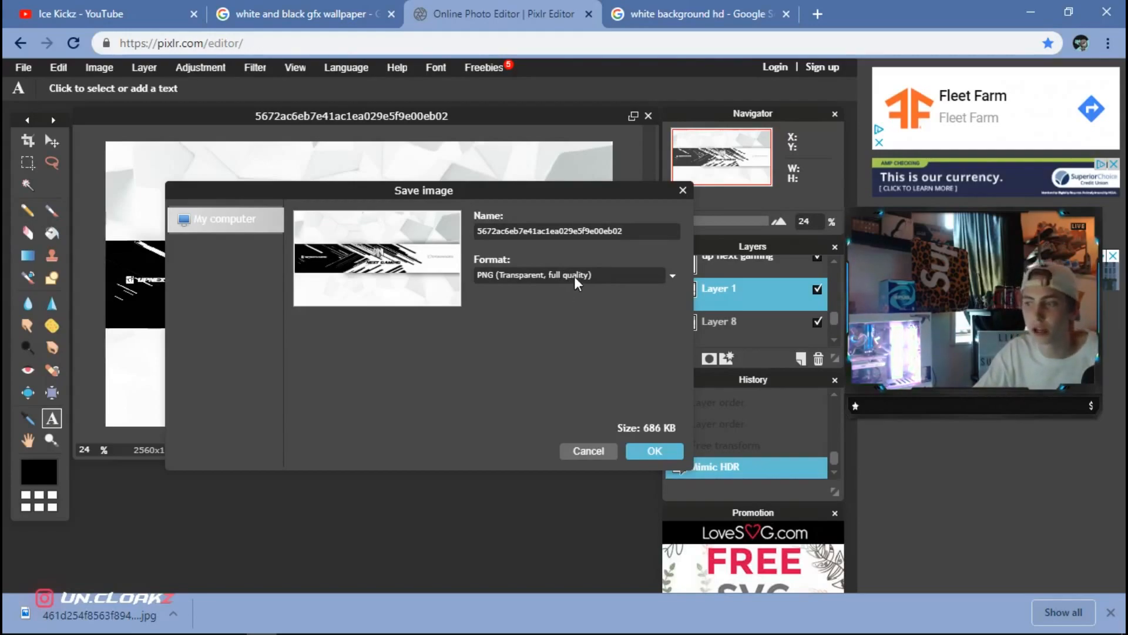
click(632, 280)
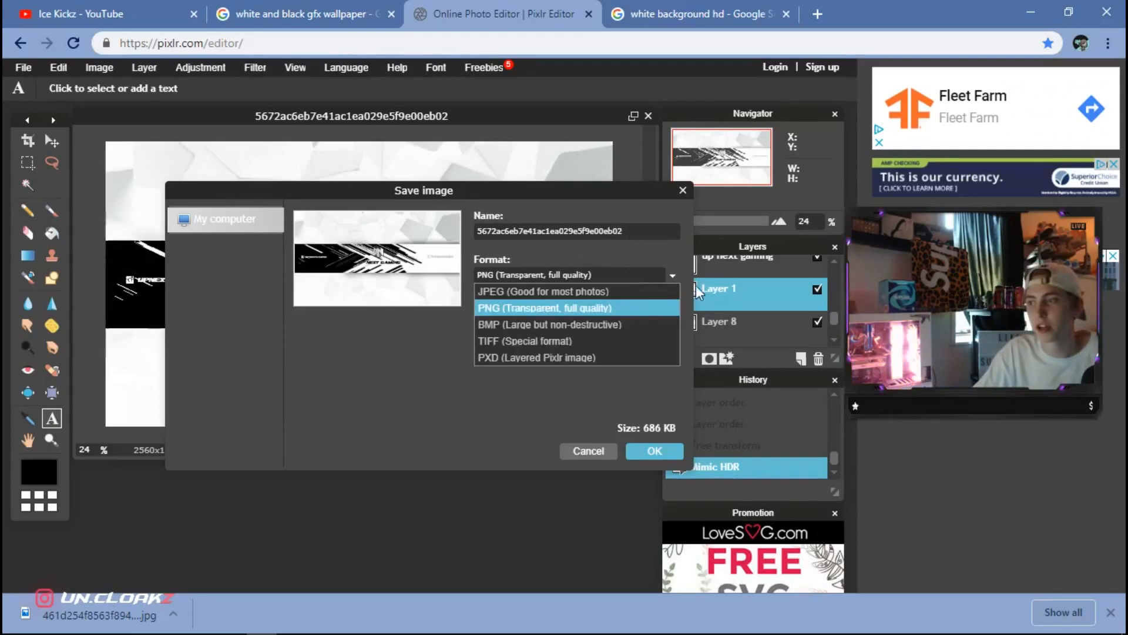
click(612, 237)
double_click(612, 237)
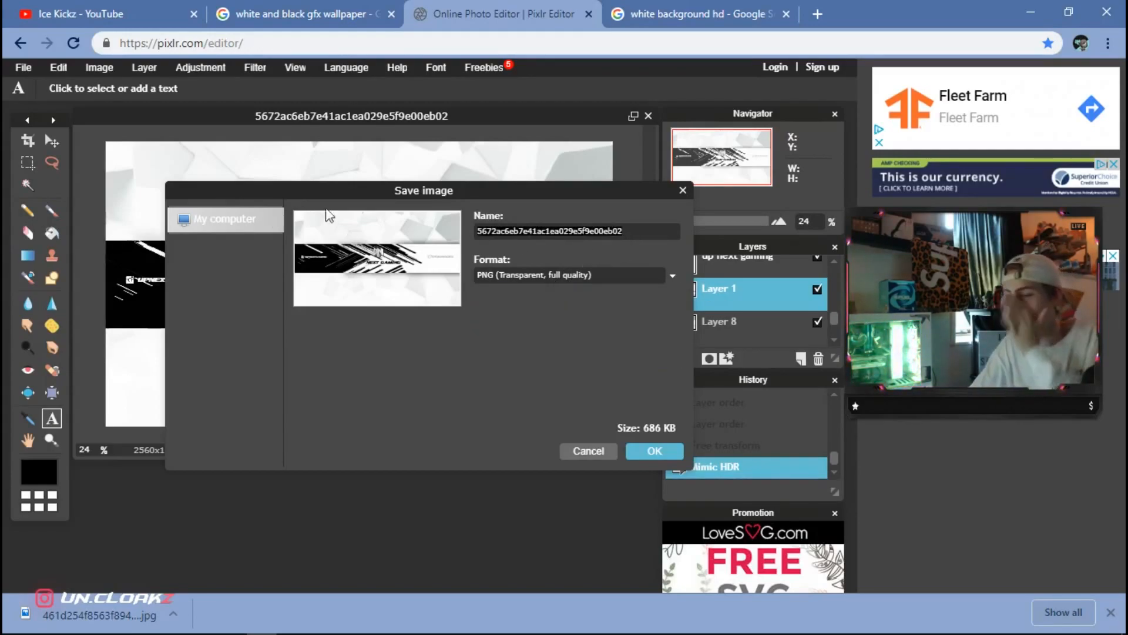
text(banner 123)
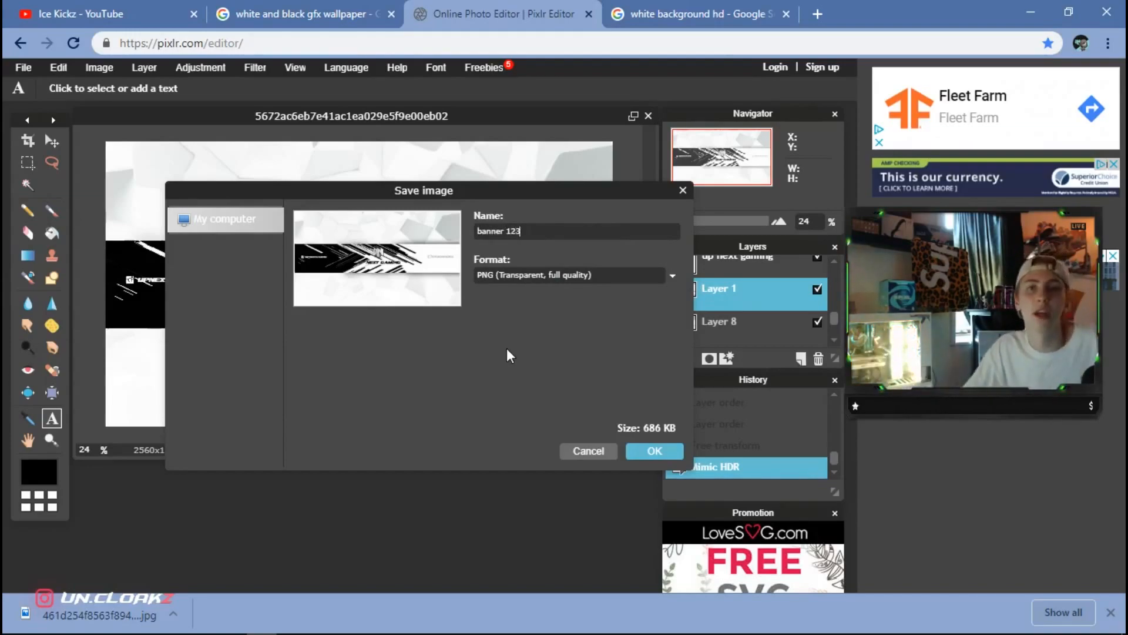
click(656, 452)
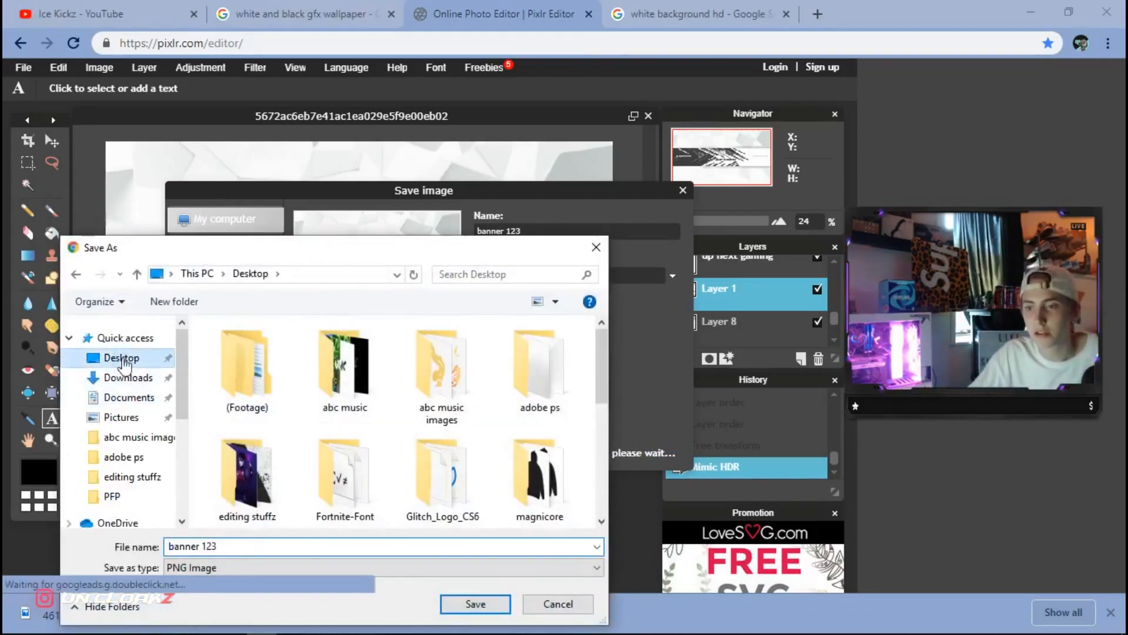
click(473, 604)
- Switch to the YouTube channel page, upload banner 123 from the Desktop as channel art and review its crop across devices
click(80, 9)
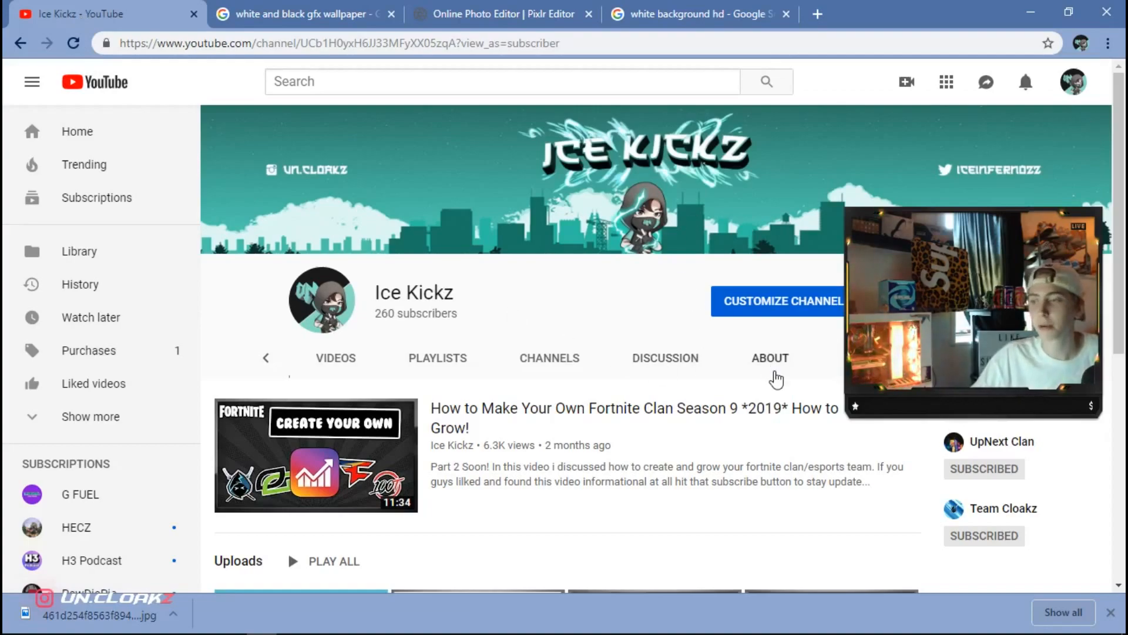
click(1079, 132)
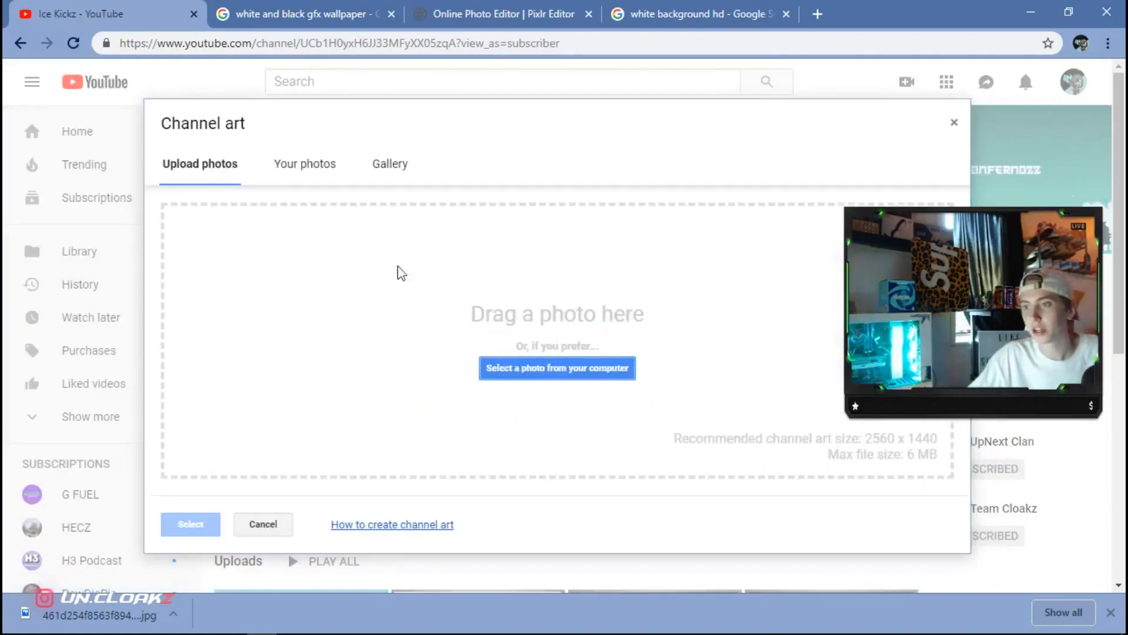
click(545, 370)
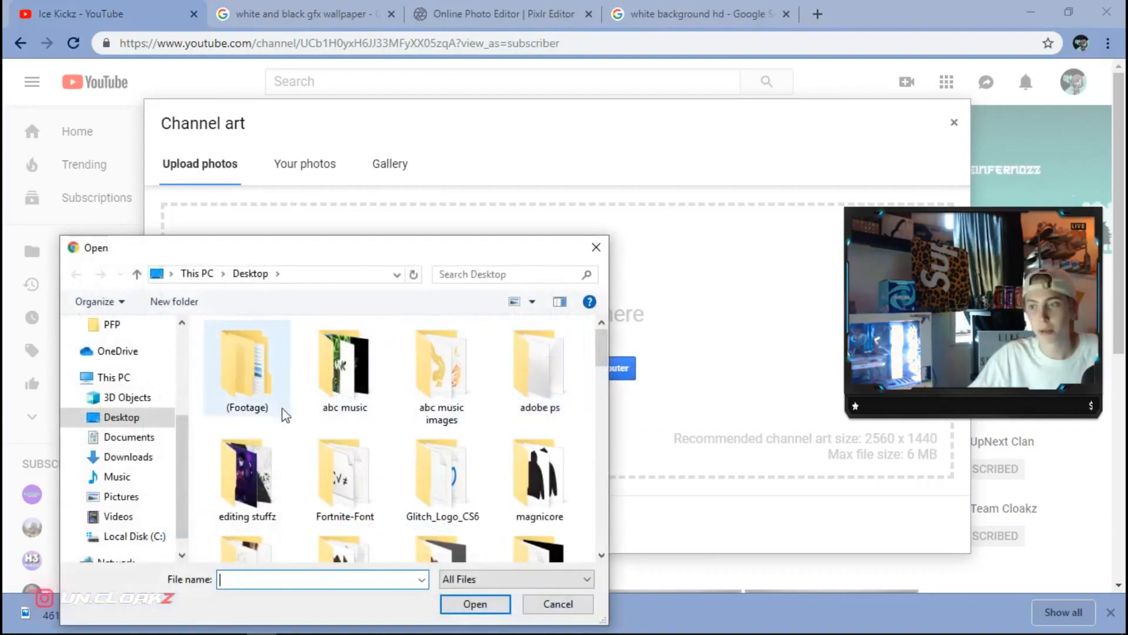
scroll(329, 423, down, 15)
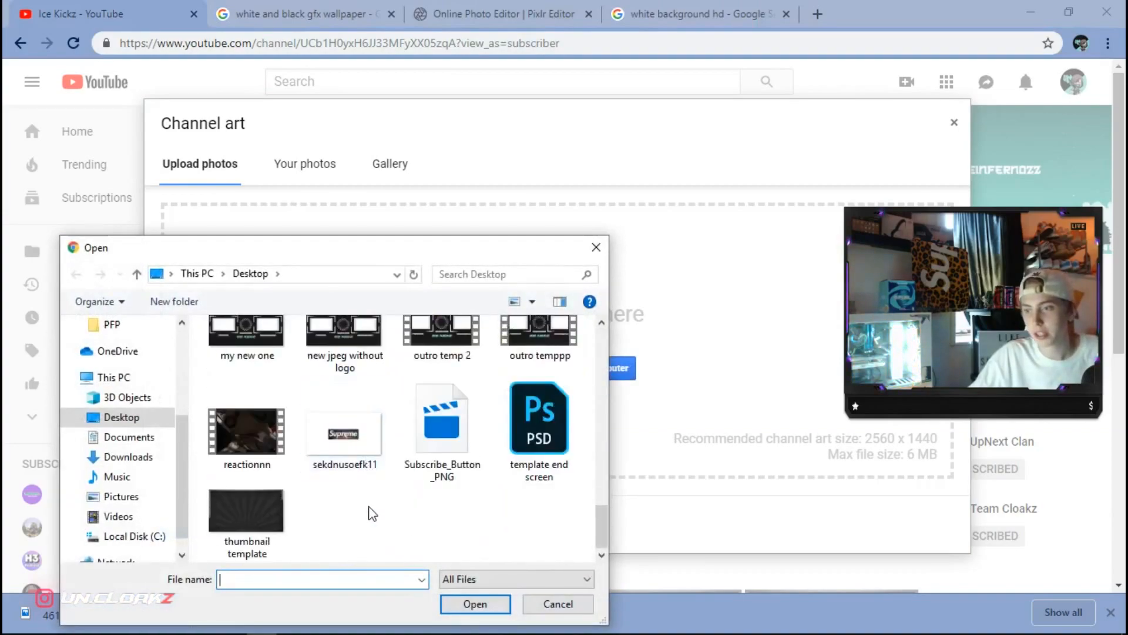
scroll(371, 513, up, 8)
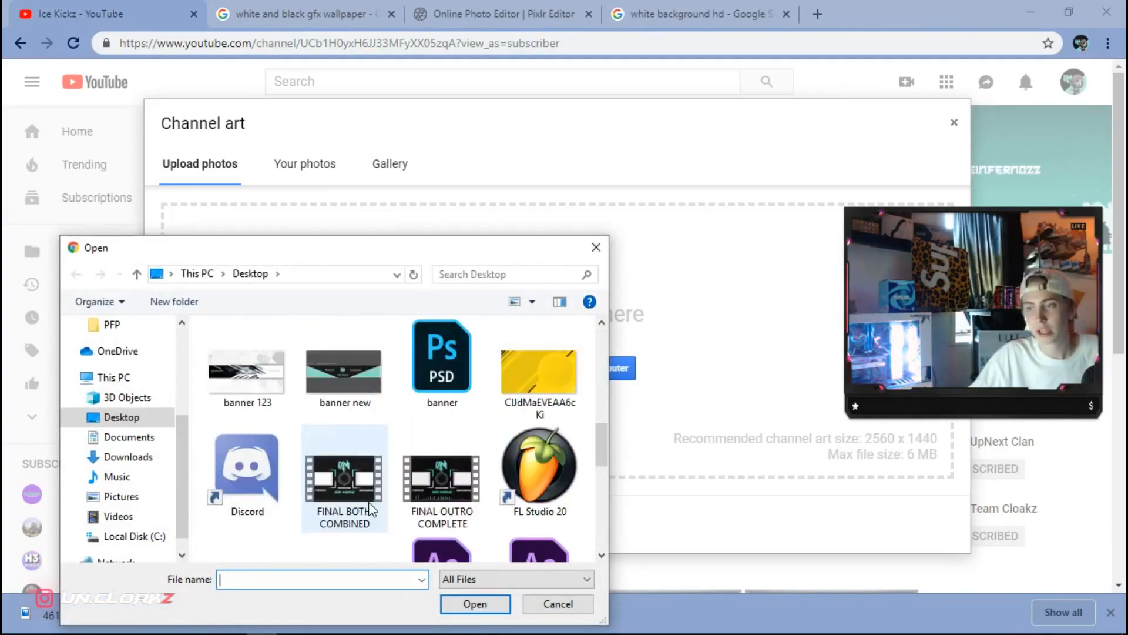
double_click(262, 373)
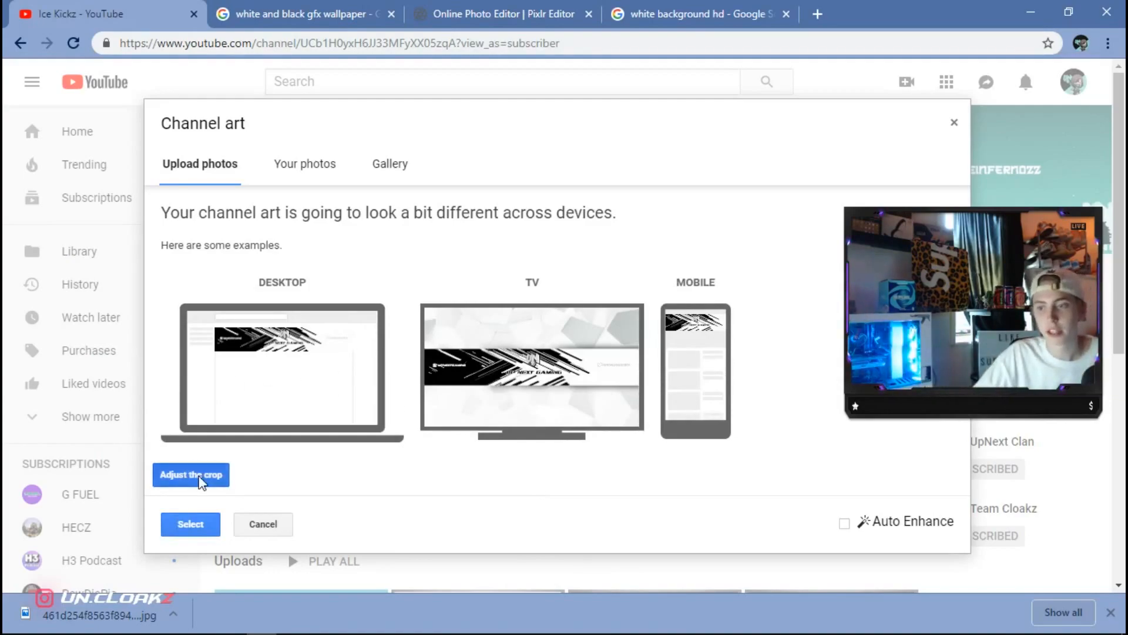
click(194, 474)
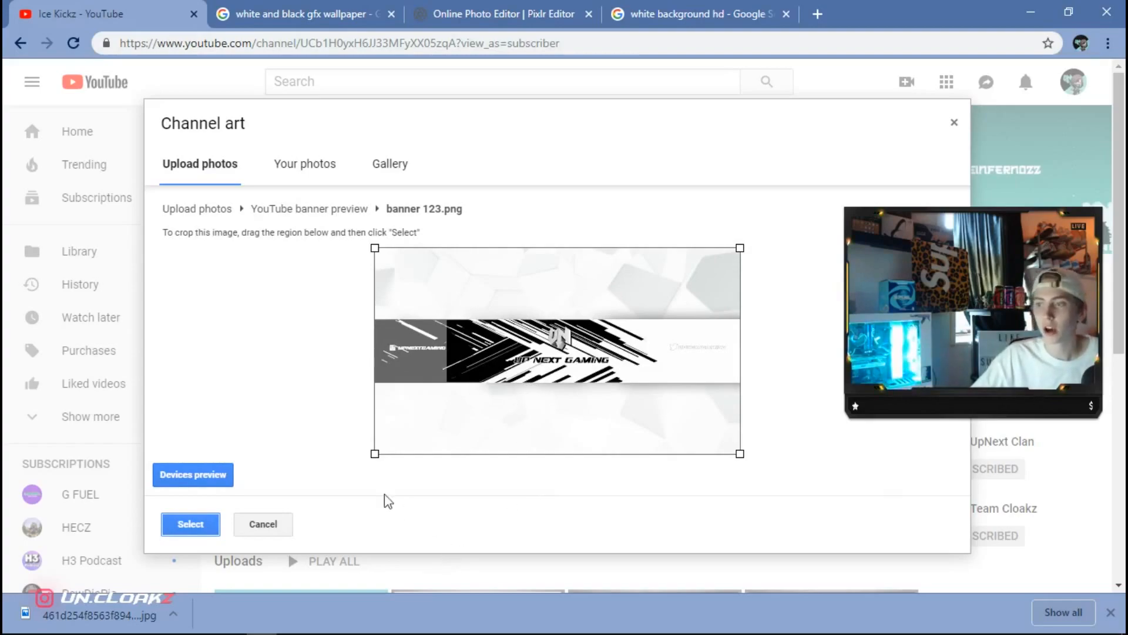
click(202, 479)
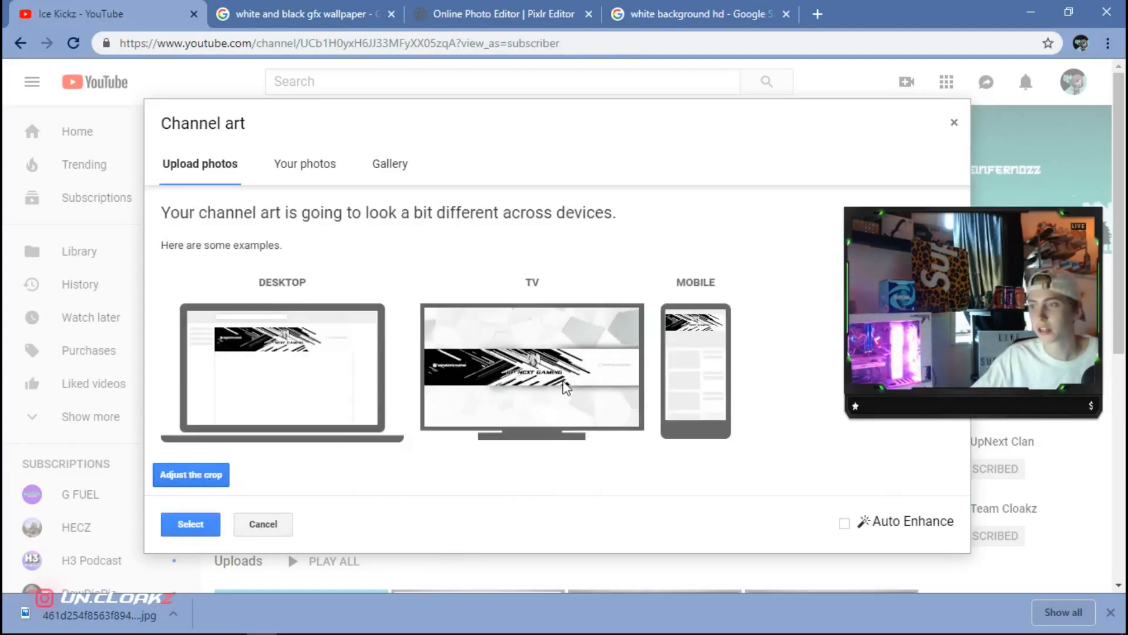